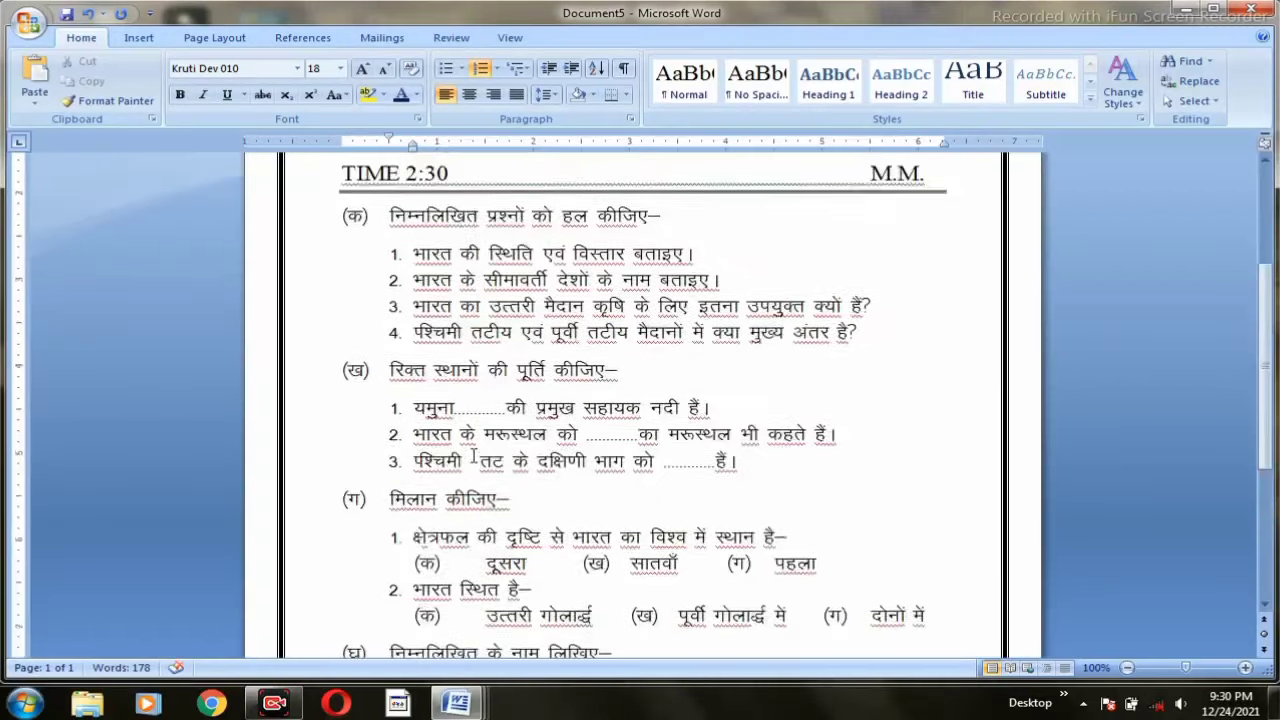
Make the (क) section heading line bold
{"action": "scroll", "coordinate": [474, 424], "scroll_direction": "up", "scroll_amount": 5}
{"action": "scroll", "coordinate": [474, 424], "scroll_direction": "down", "scroll_amount": 2}
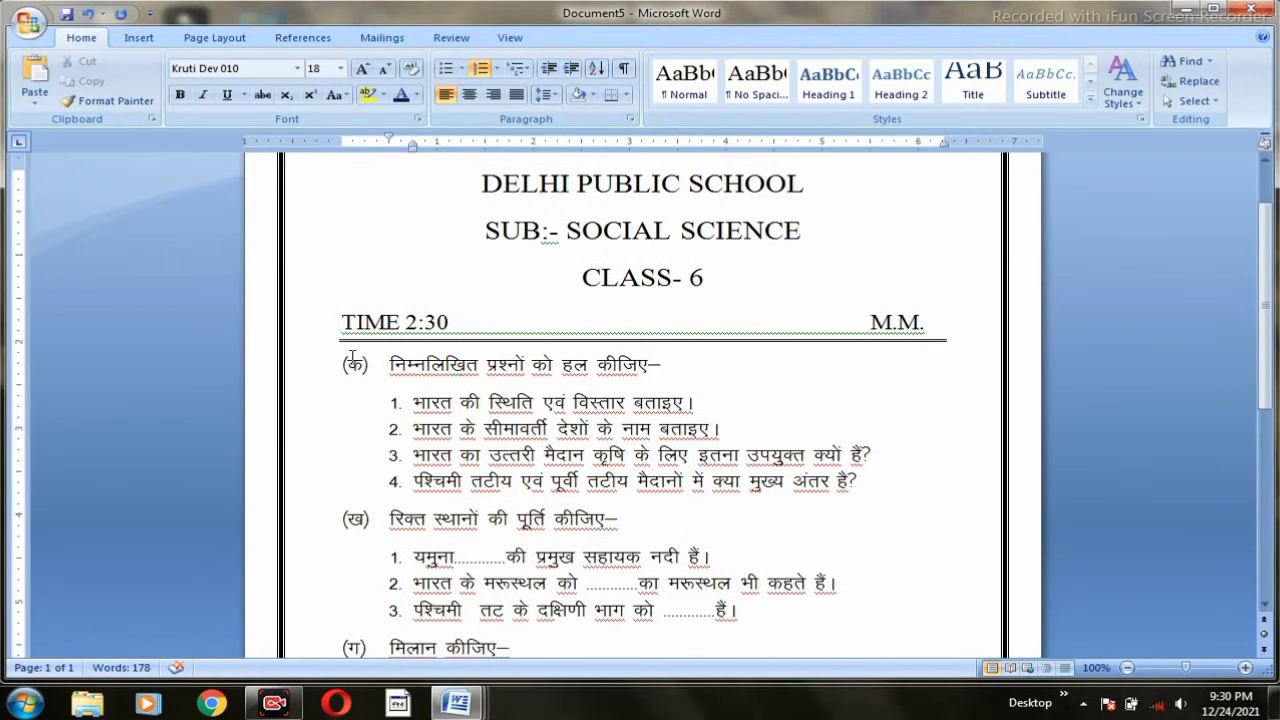
{"action": "left_click_drag", "start_coordinate": [343, 365], "coordinate": [681, 374]}
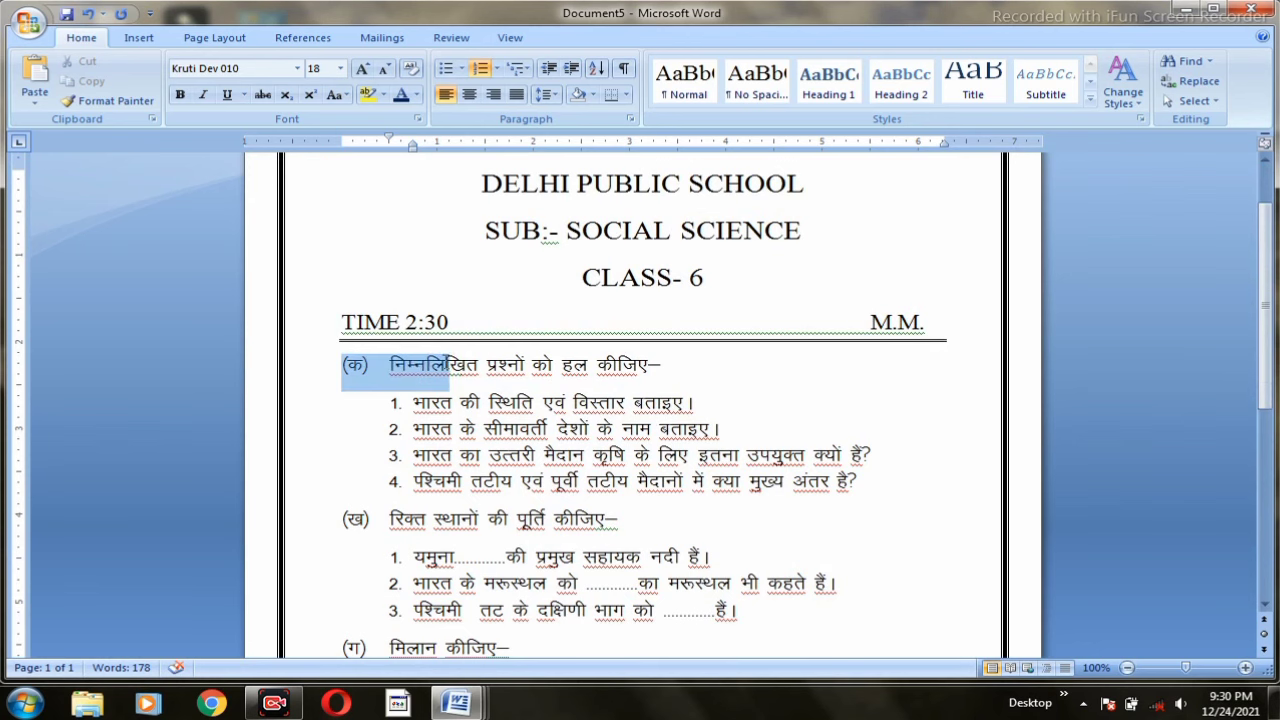
{"action": "key", "text": "ctrl+b"}
{"action": "left_click", "coordinate": [660, 372]}
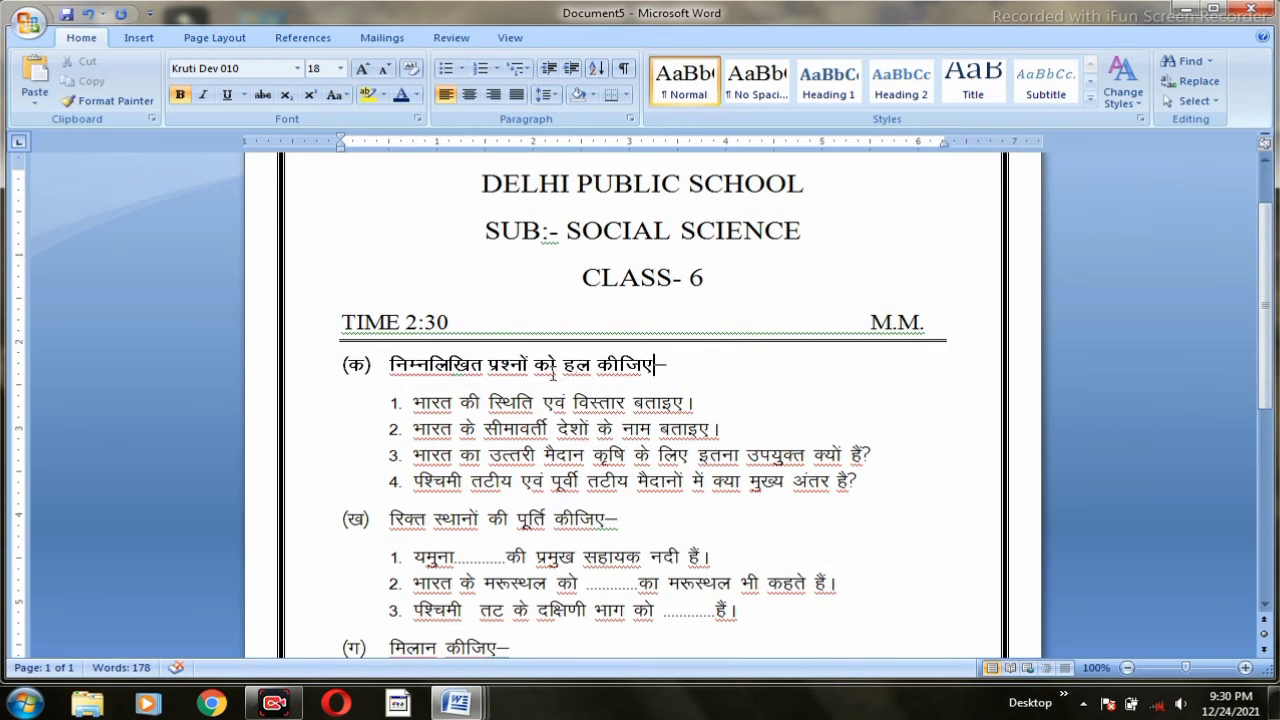
Go through the lower headings and bold the (ग) and (घ) section lines
{"action": "scroll", "coordinate": [590, 394], "scroll_direction": "down", "scroll_amount": 1}
{"action": "left_click_drag", "start_coordinate": [336, 475], "coordinate": [652, 471]}
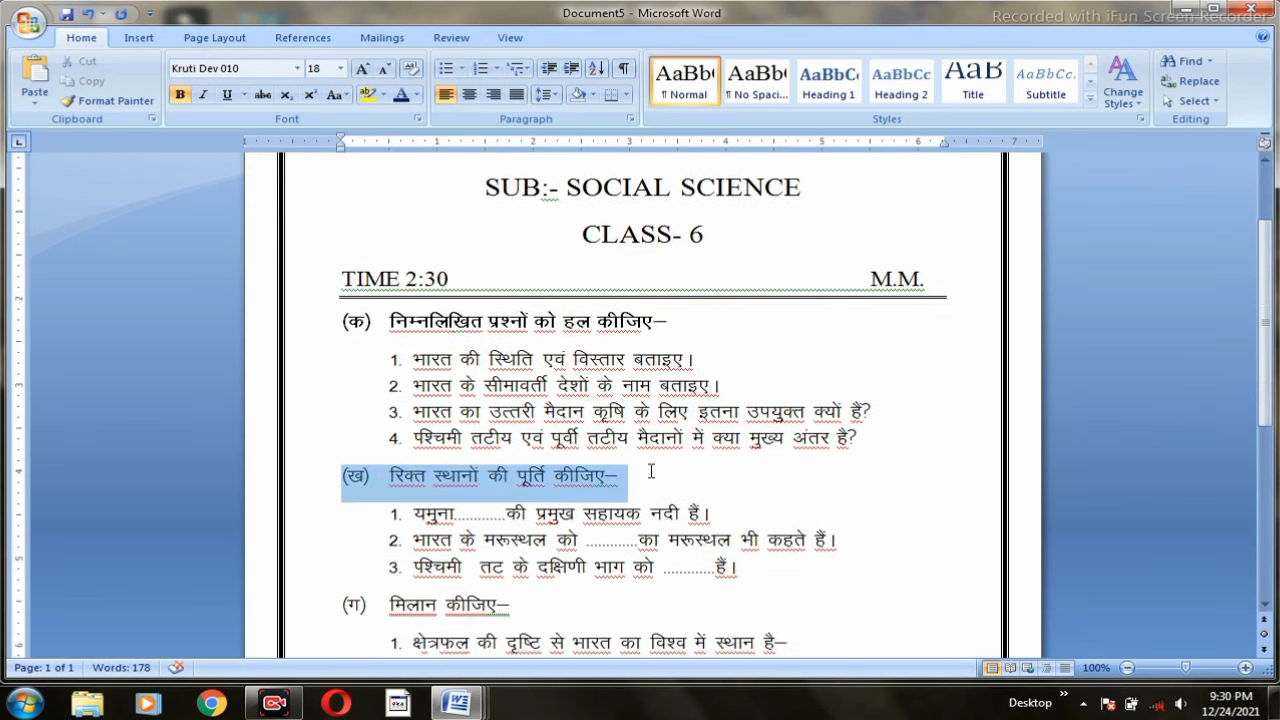
{"action": "scroll", "coordinate": [665, 470], "scroll_direction": "down", "scroll_amount": 1}
{"action": "scroll", "coordinate": [665, 470], "scroll_direction": "down", "scroll_amount": 1}
{"action": "left_click_drag", "start_coordinate": [343, 432], "coordinate": [533, 433]}
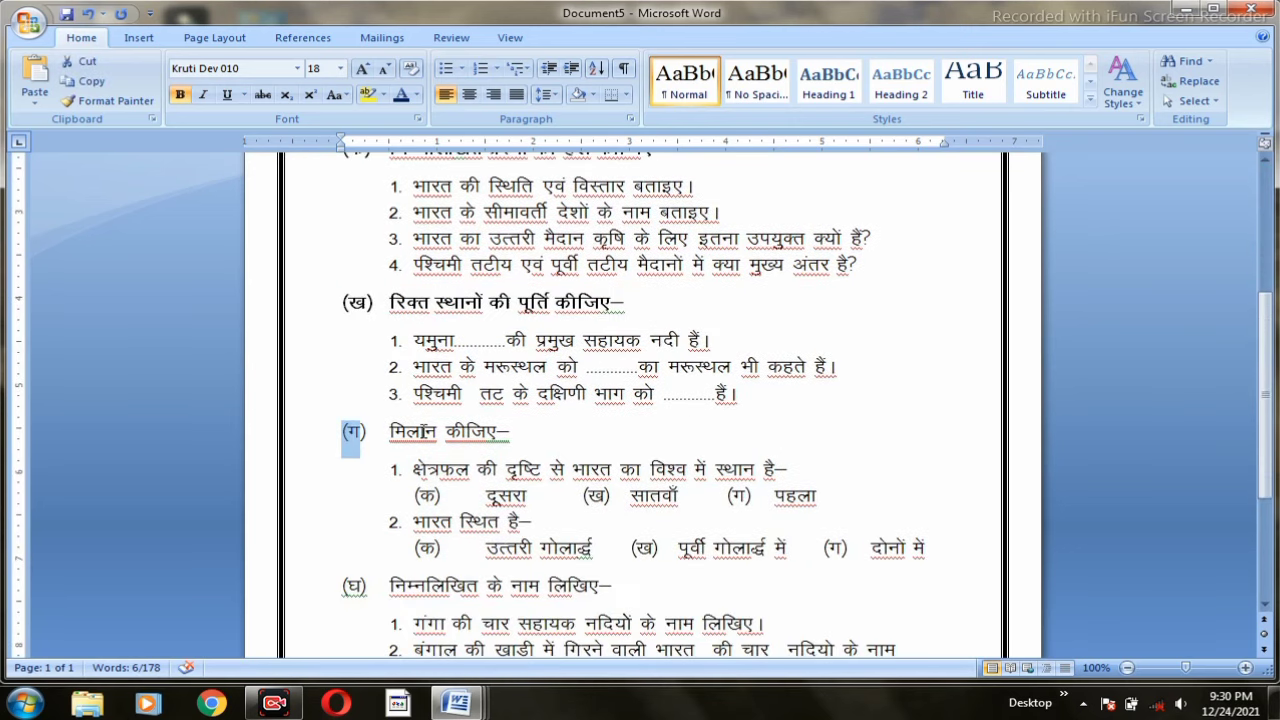
{"action": "key", "text": "ctrl+b"}
{"action": "scroll", "coordinate": [455, 458], "scroll_direction": "down", "scroll_amount": 2}
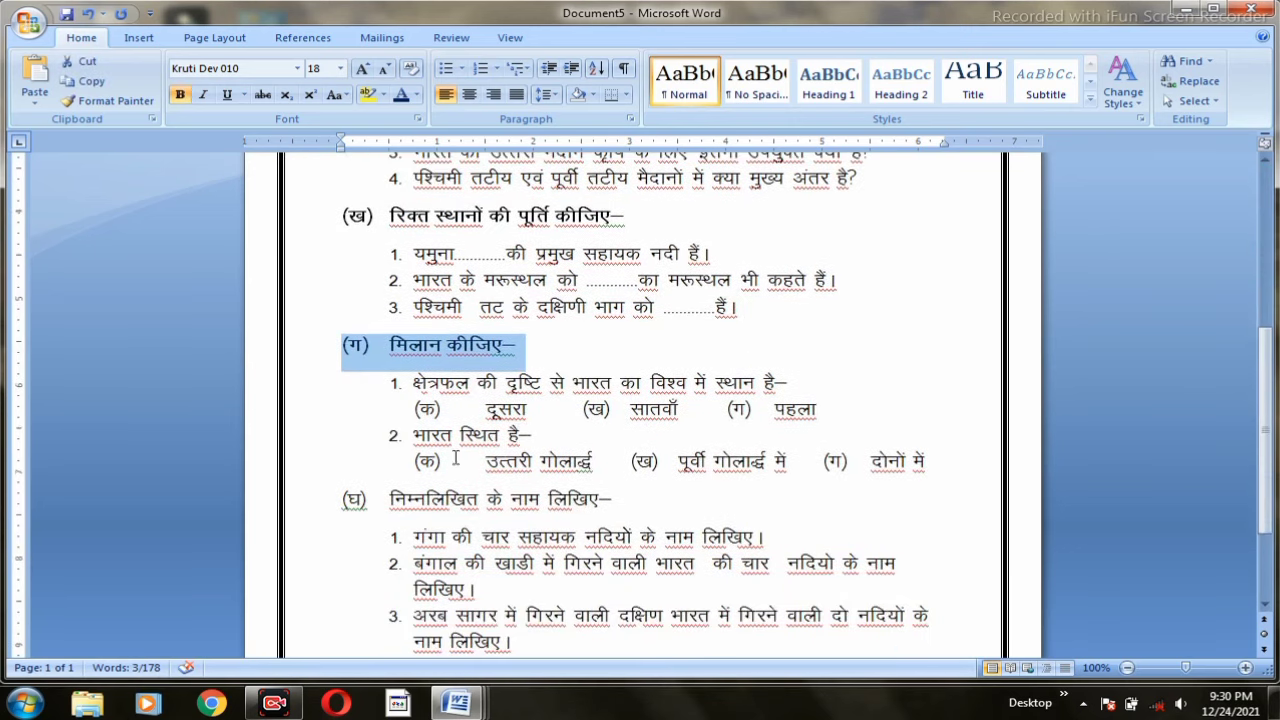
{"action": "mouse_move", "coordinate": [376, 460]}
{"action": "left_mouse_down"}
{"action": "mouse_move", "coordinate": [620, 505]}
{"action": "mouse_move", "coordinate": [331, 500]}
{"action": "left_mouse_up"}
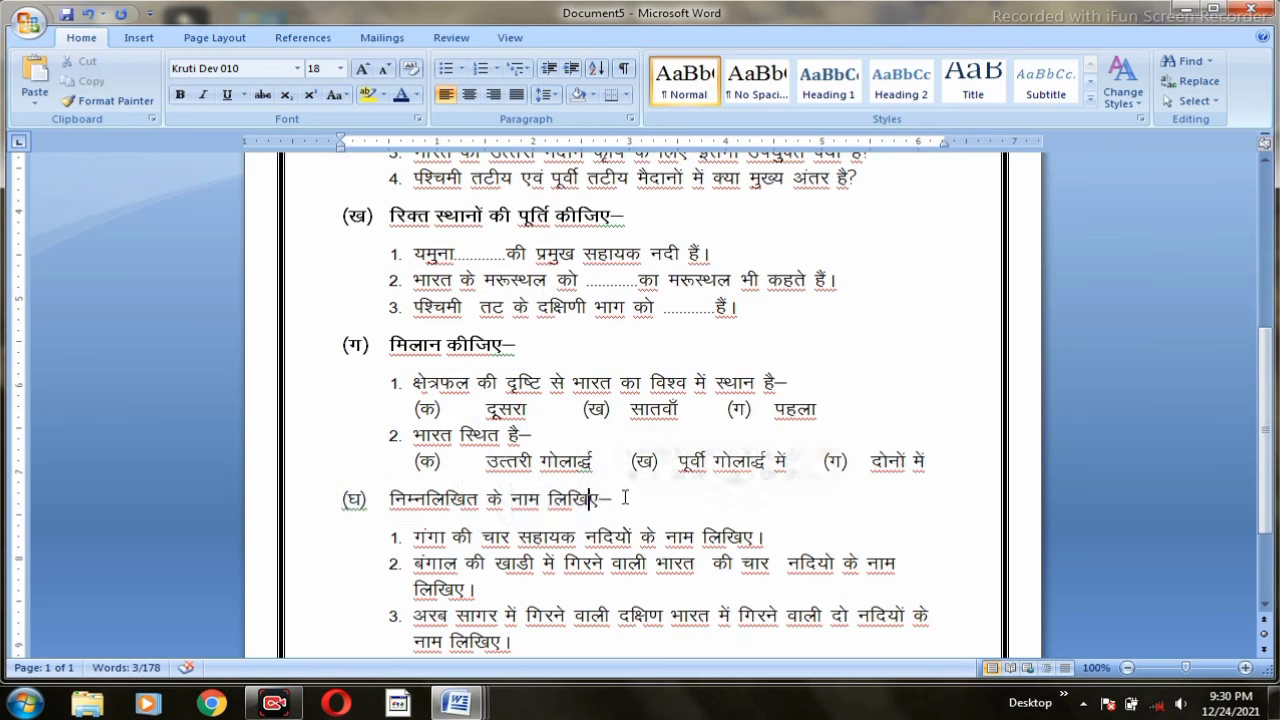
{"action": "key", "text": "ctrl+b"}
{"action": "scroll", "coordinate": [420, 470], "scroll_direction": "down", "scroll_amount": 1}
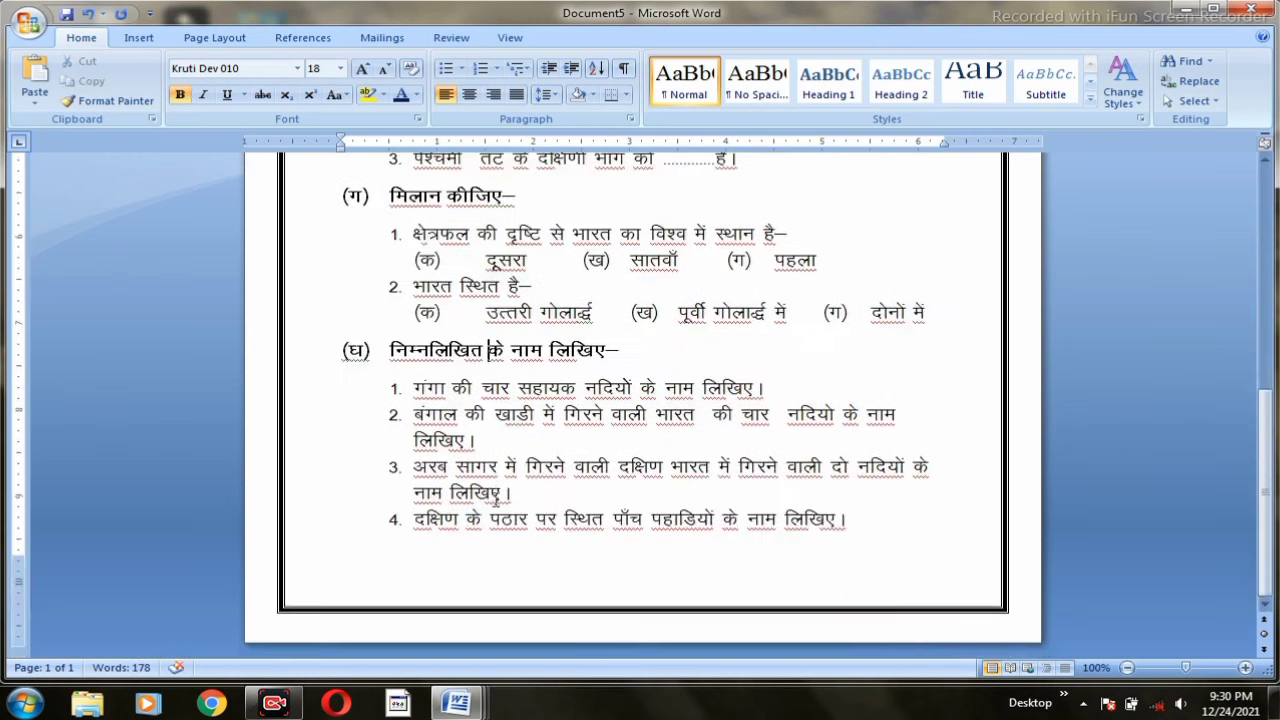
{"action": "scroll", "coordinate": [485, 440], "scroll_direction": "up", "scroll_amount": 4}
{"action": "scroll", "coordinate": [485, 440], "scroll_direction": "up", "scroll_amount": 3}
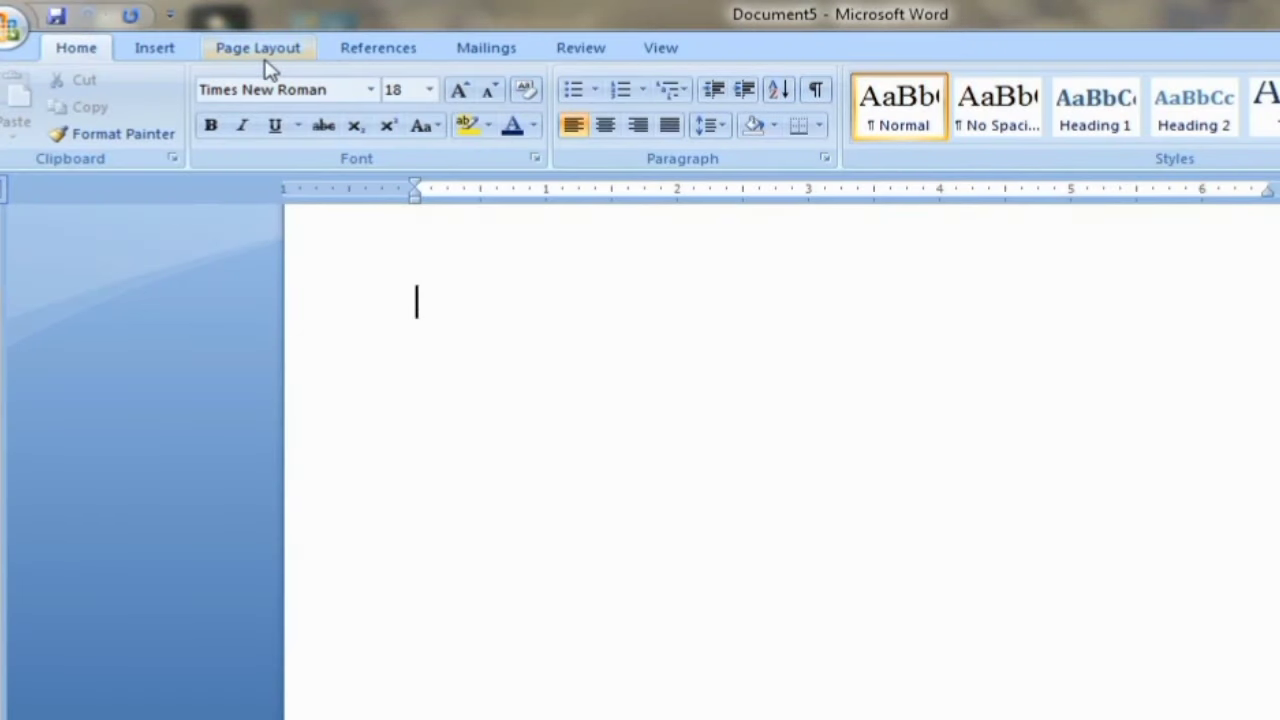
Change the page's paper size to A4 (8.27" x 11.69")
{"action": "left_click", "coordinate": [264, 54]}
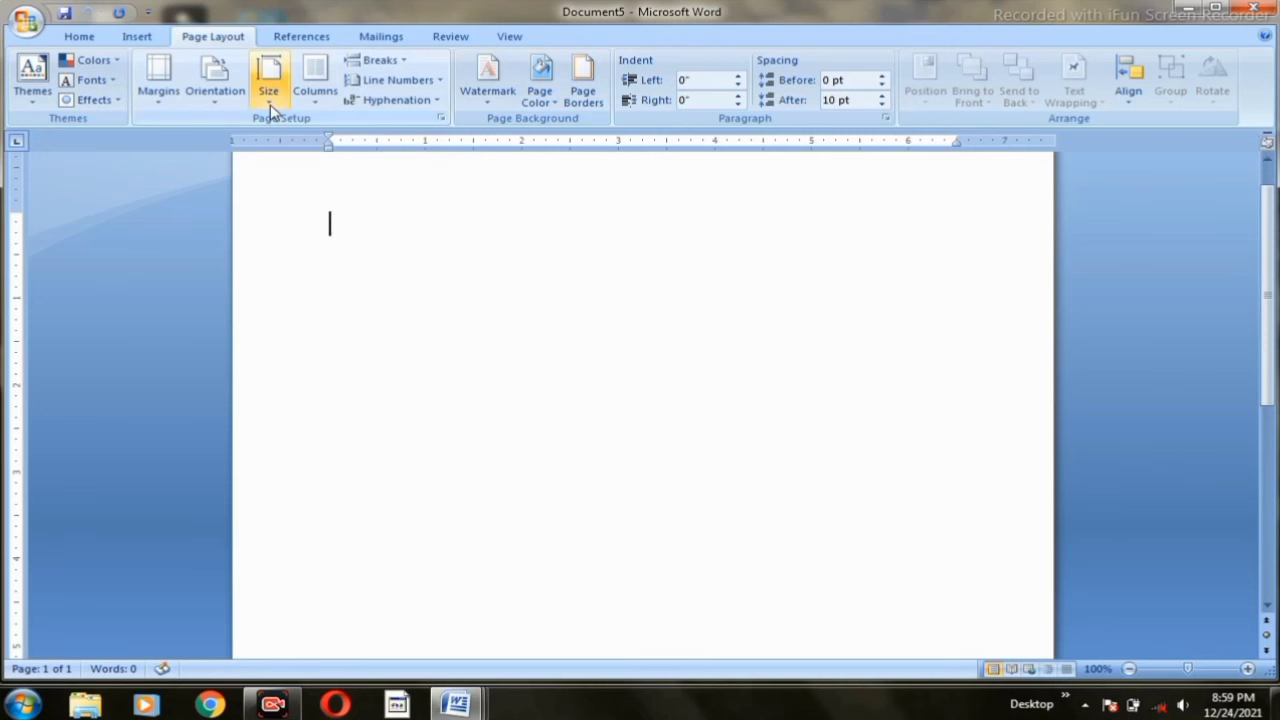
{"action": "left_click", "coordinate": [270, 100]}
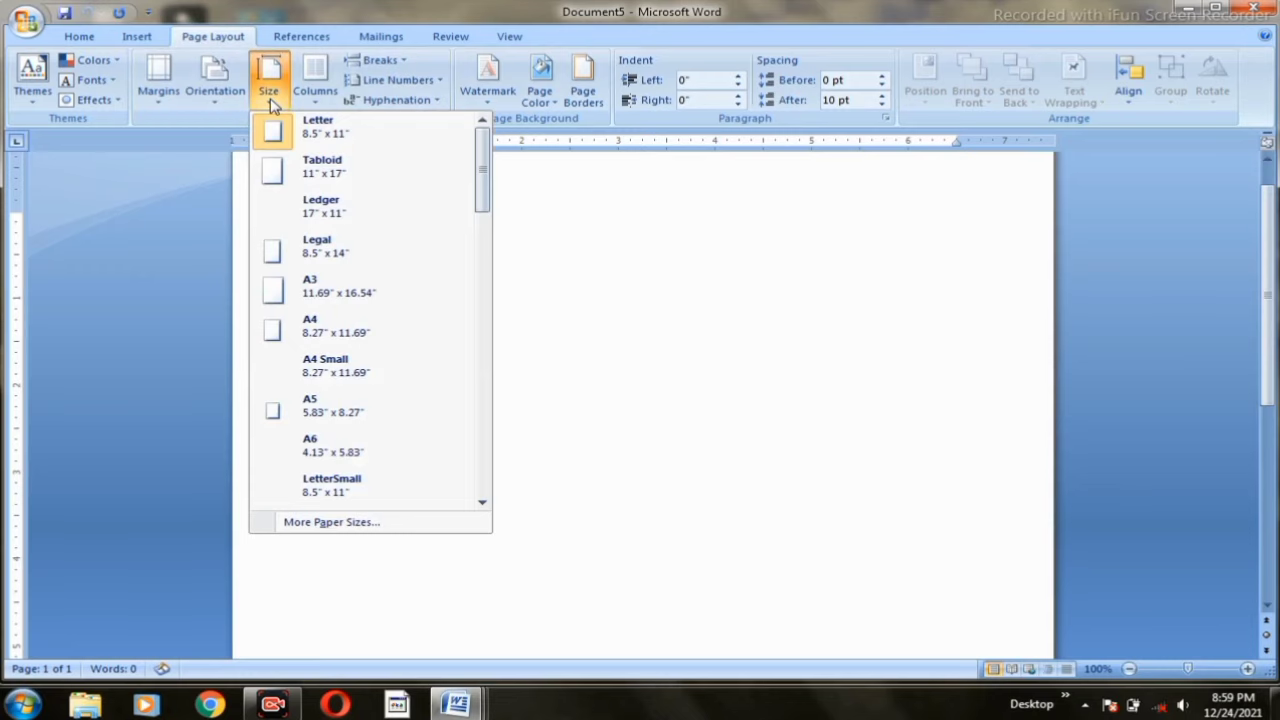
{"action": "left_click", "coordinate": [330, 334]}
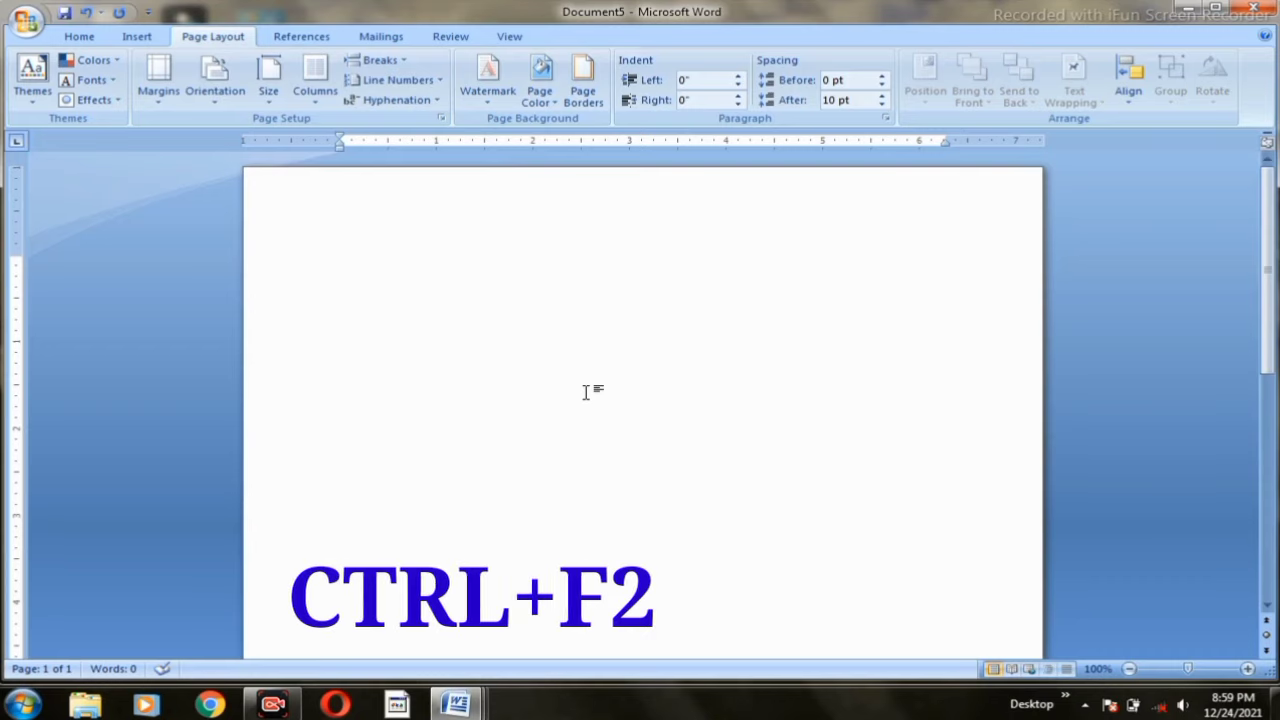
{"action": "key", "text": "ctrl+F2"}
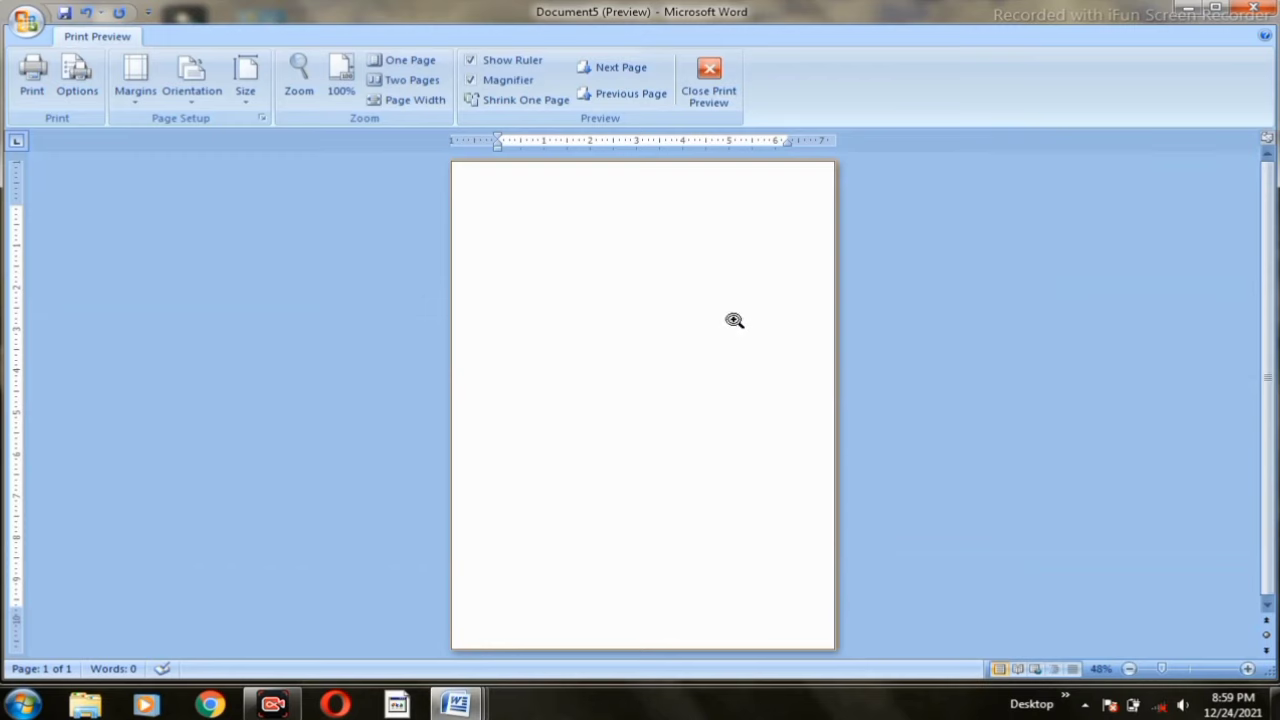
{"action": "left_click", "coordinate": [725, 92]}
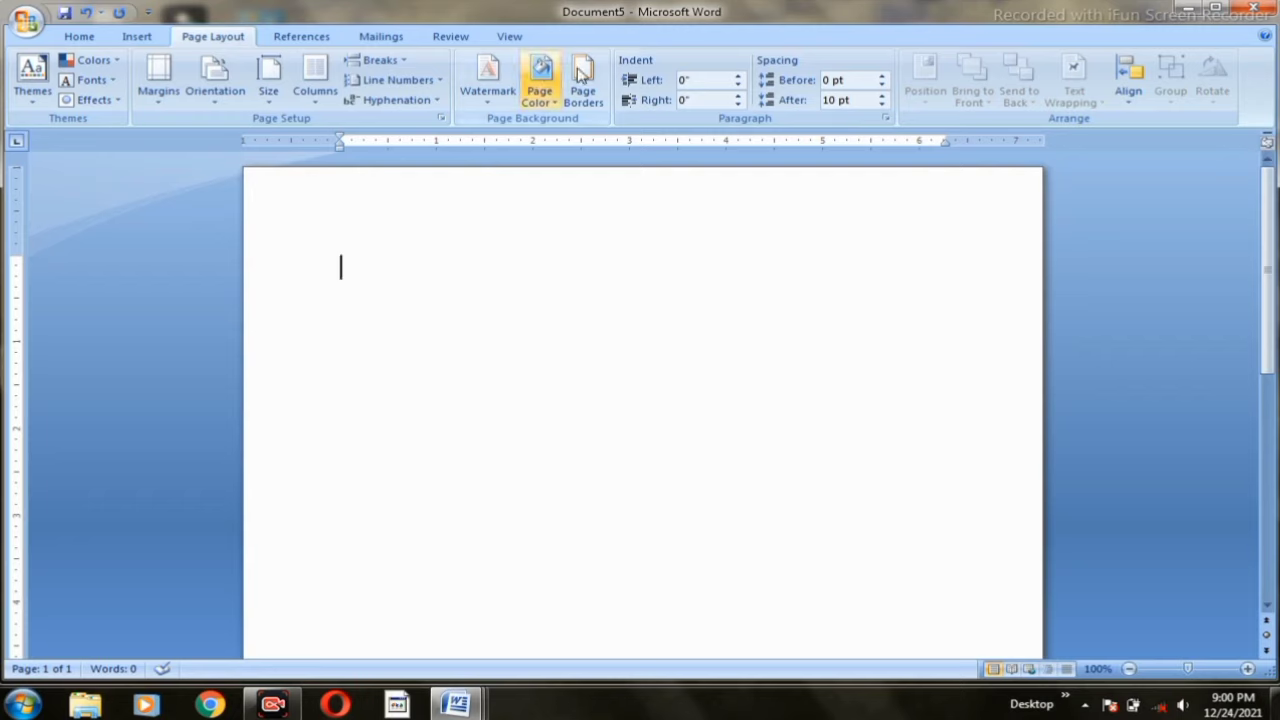
Put a thick 3 pt box border around the whole page
{"action": "left_click", "coordinate": [589, 93]}
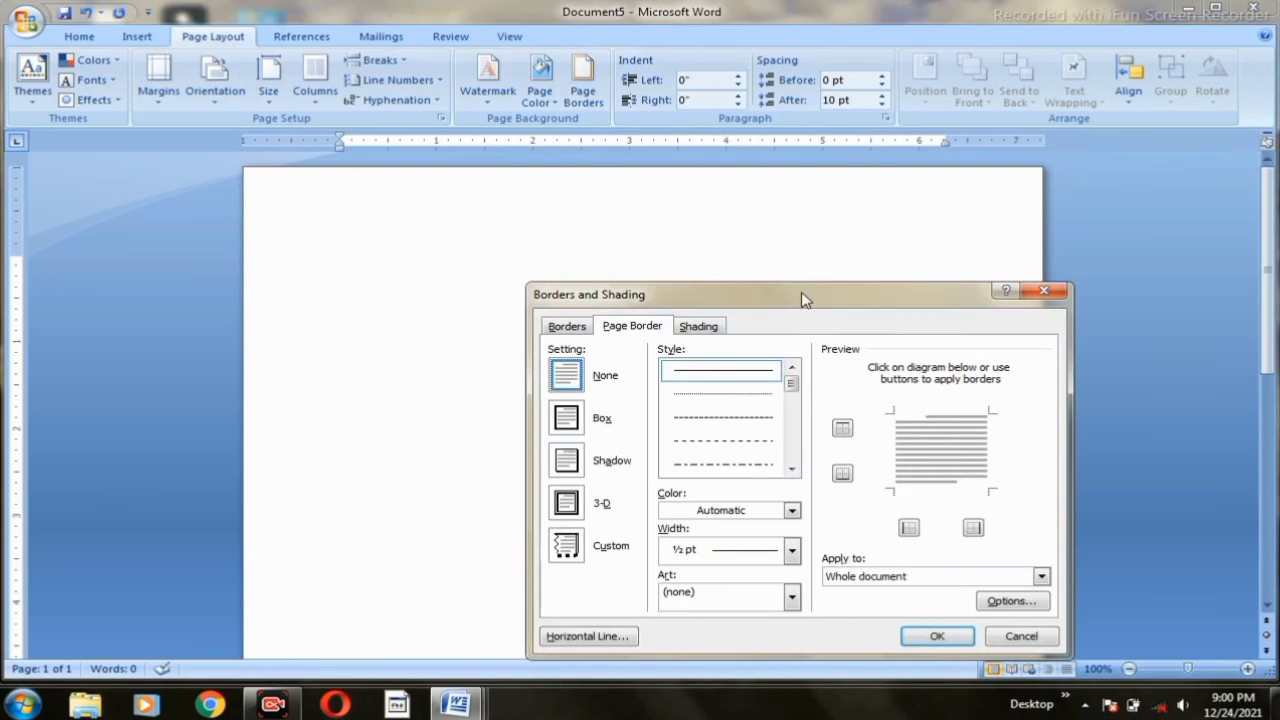
{"action": "left_click_drag", "start_coordinate": [800, 296], "coordinate": [743, 177]}
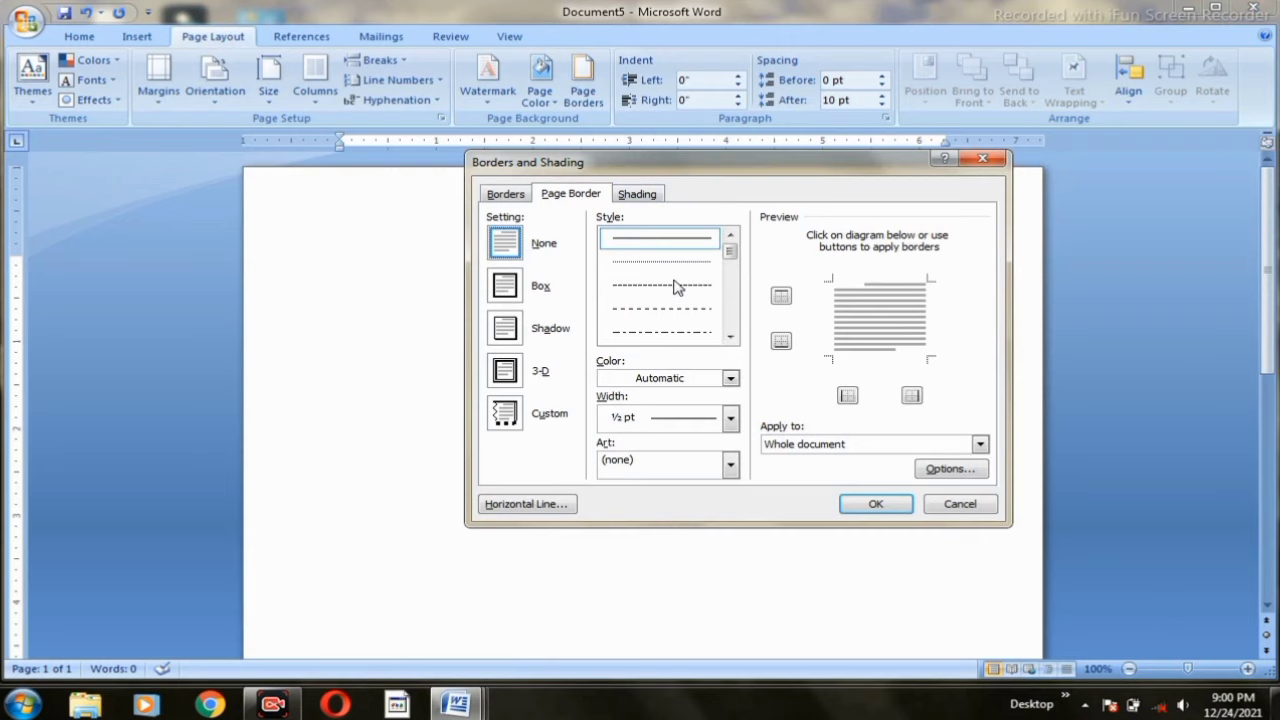
{"action": "scroll", "coordinate": [730, 268], "scroll_direction": "down", "scroll_amount": 2}
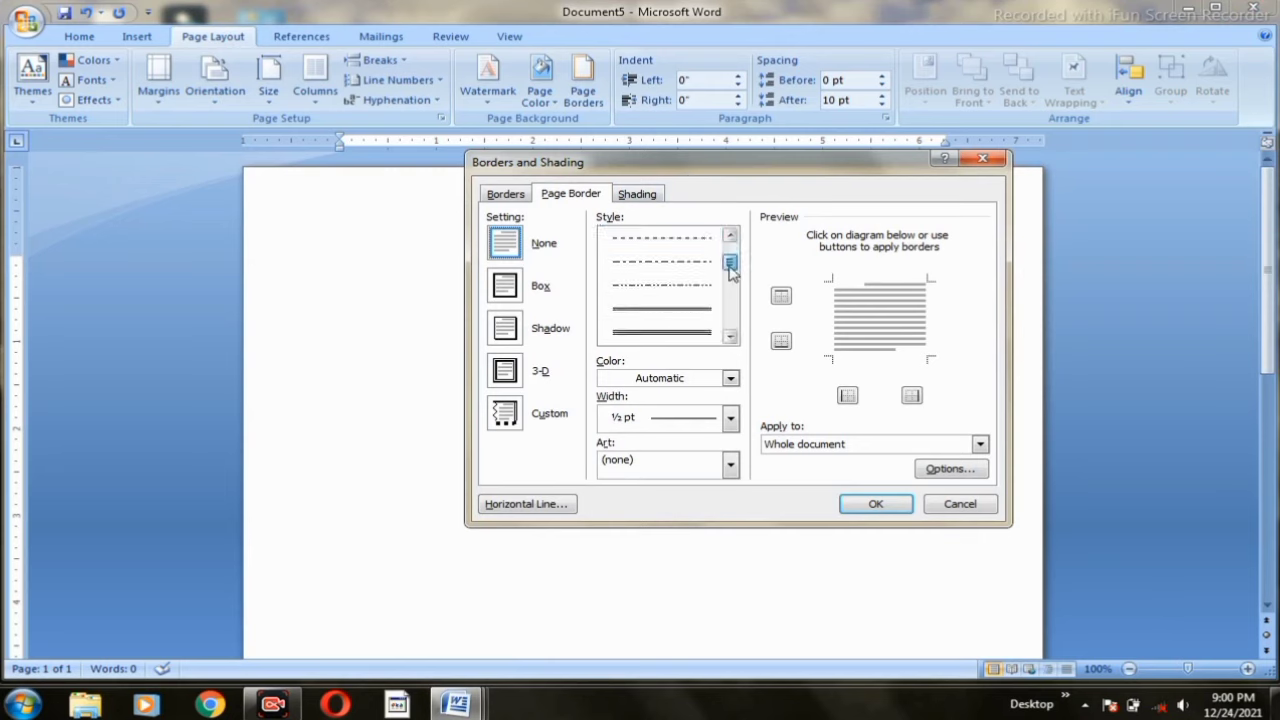
{"action": "scroll", "coordinate": [730, 268], "scroll_direction": "down", "scroll_amount": 1}
{"action": "scroll", "coordinate": [730, 275], "scroll_direction": "down", "scroll_amount": 1}
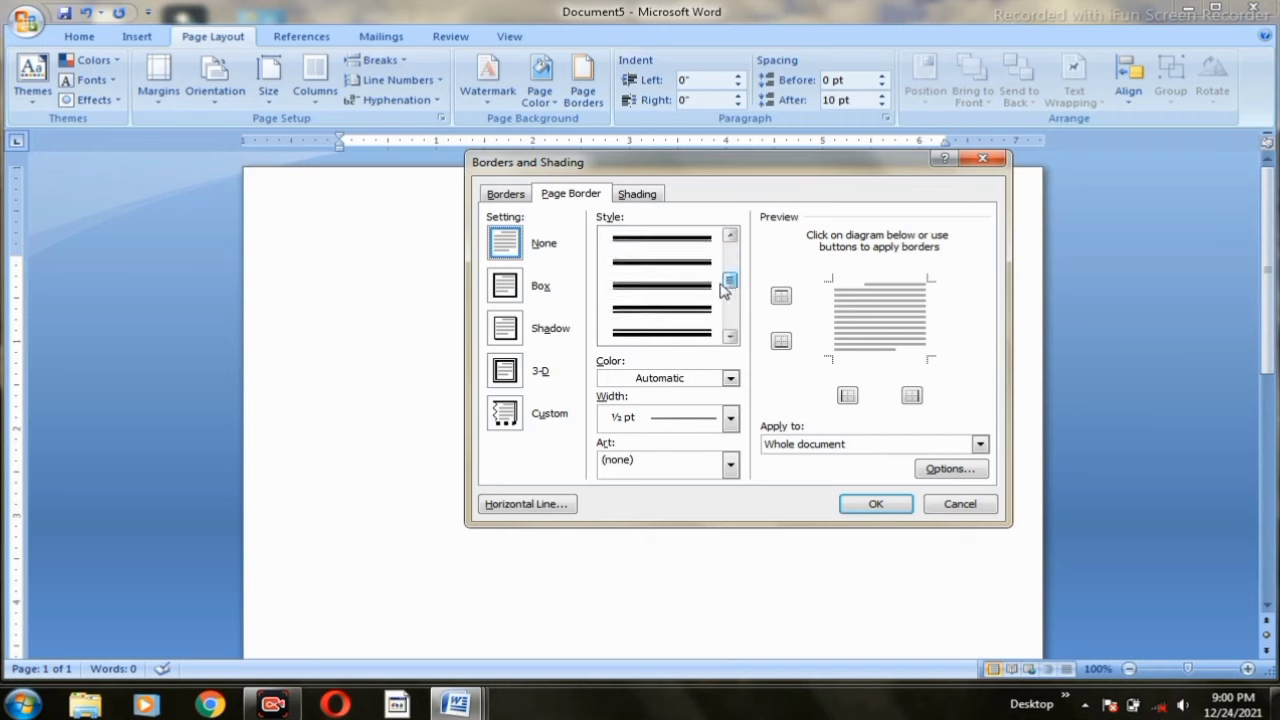
{"action": "left_click", "coordinate": [669, 289]}
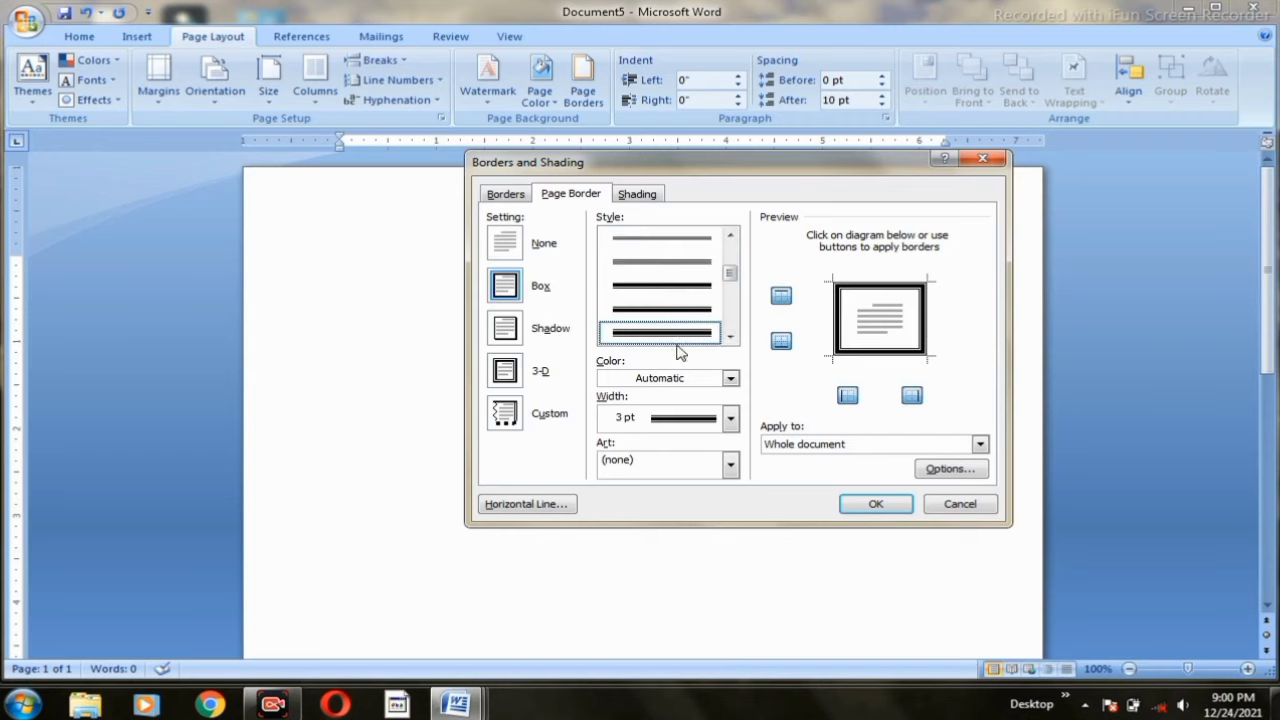
{"action": "left_click", "coordinate": [876, 505]}
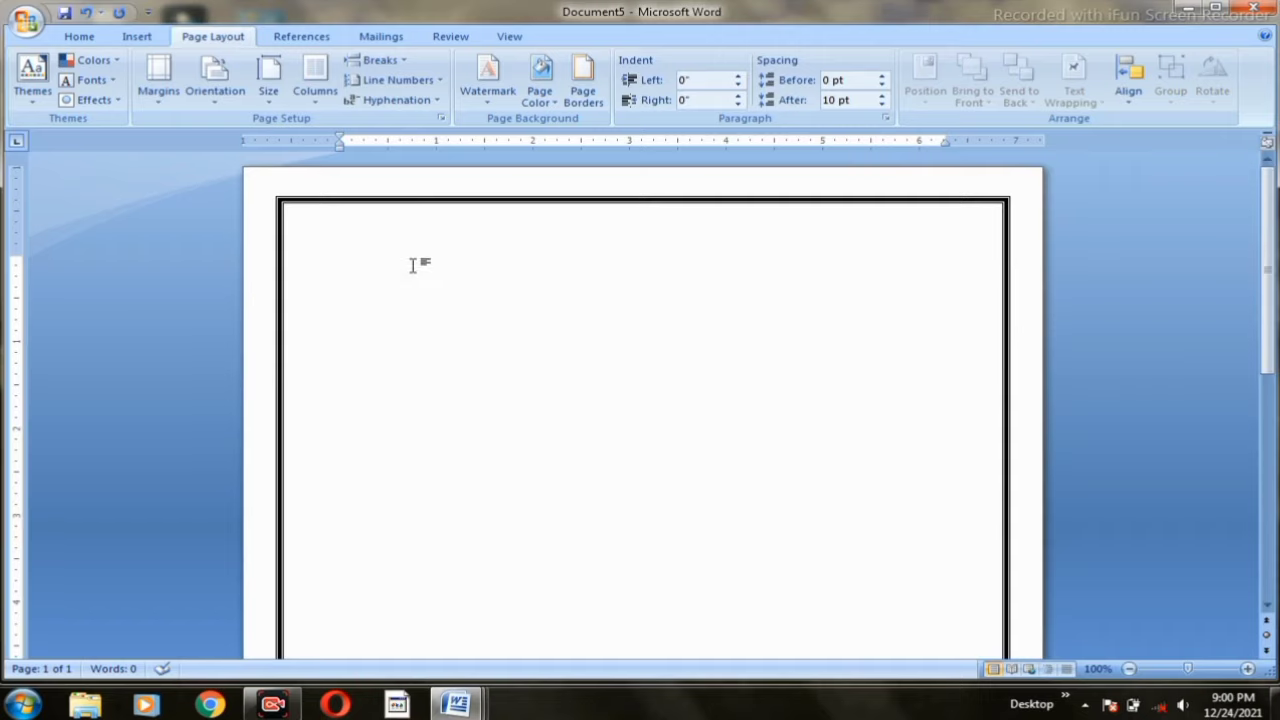
Set the font size to 22 for the upcoming text
{"action": "key", "text": "alt+h"}
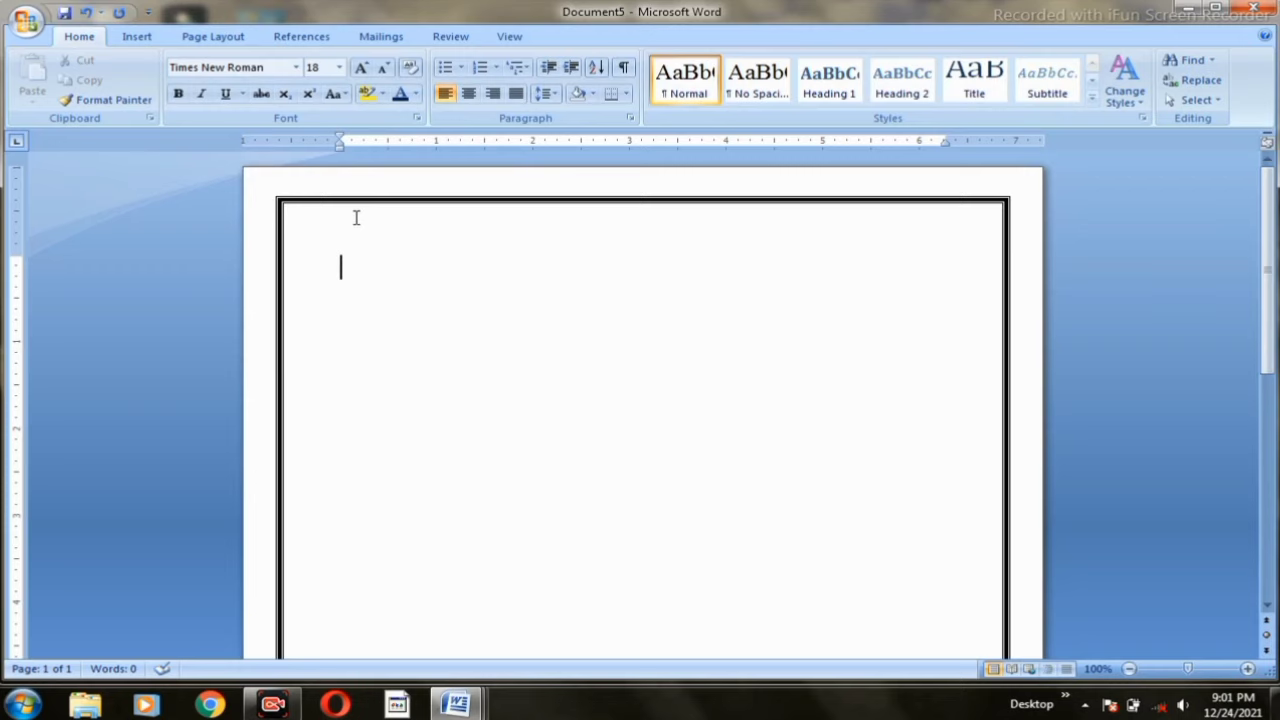
{"action": "left_click", "coordinate": [340, 68]}
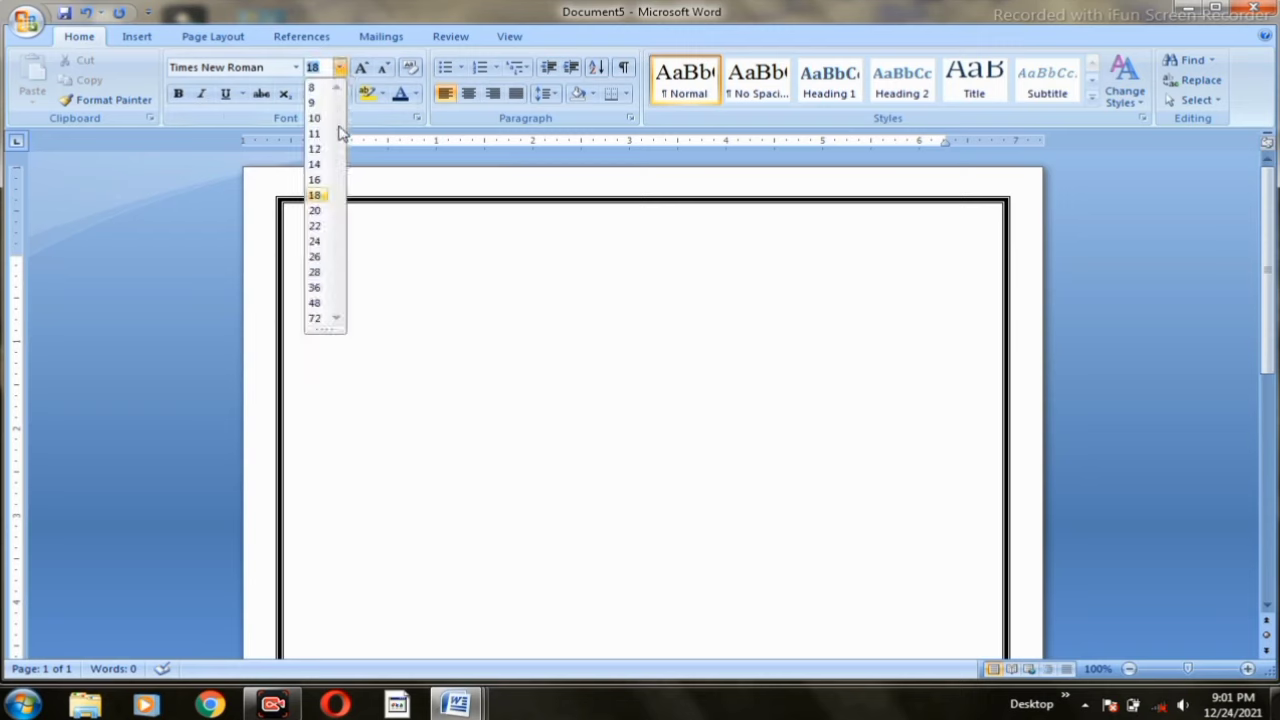
{"action": "left_click", "coordinate": [319, 226]}
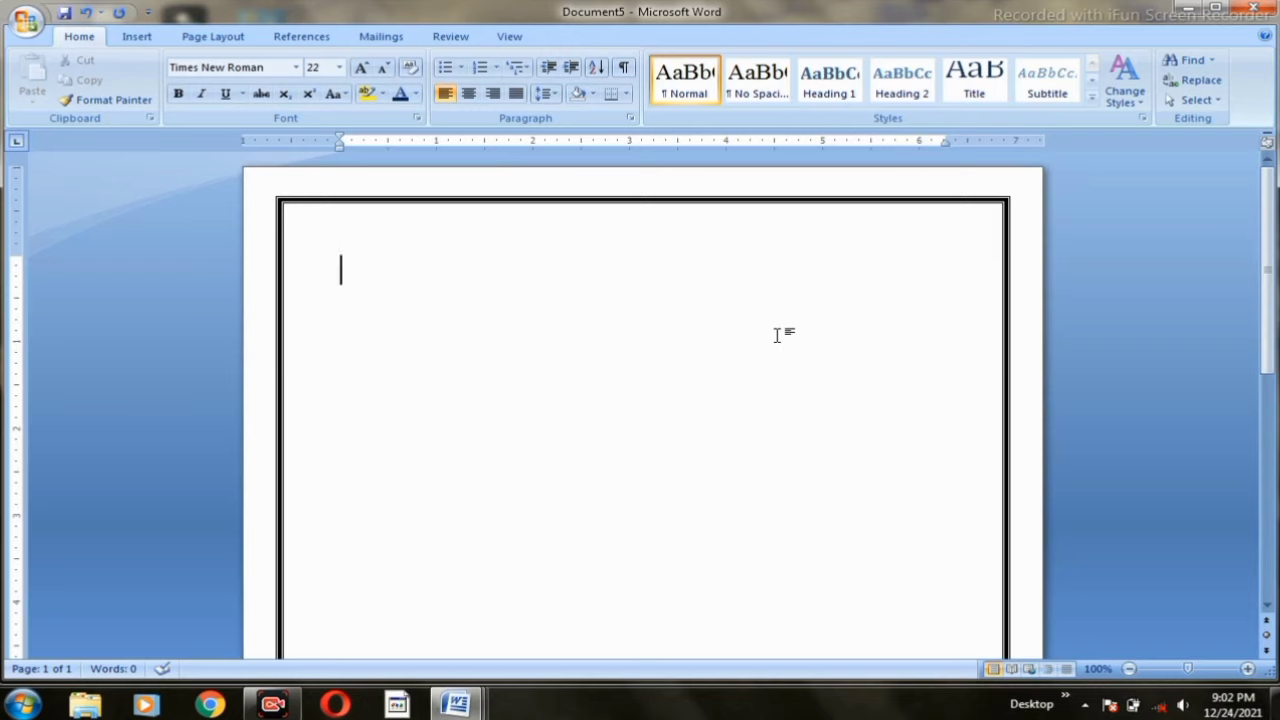
Type DELHI PUBLIC SCHOOL, SUB:- SOCIAL SCIENCE and CLASS- 6 on separate lines, then select all
{"action": "type", "text": "DELHI"}
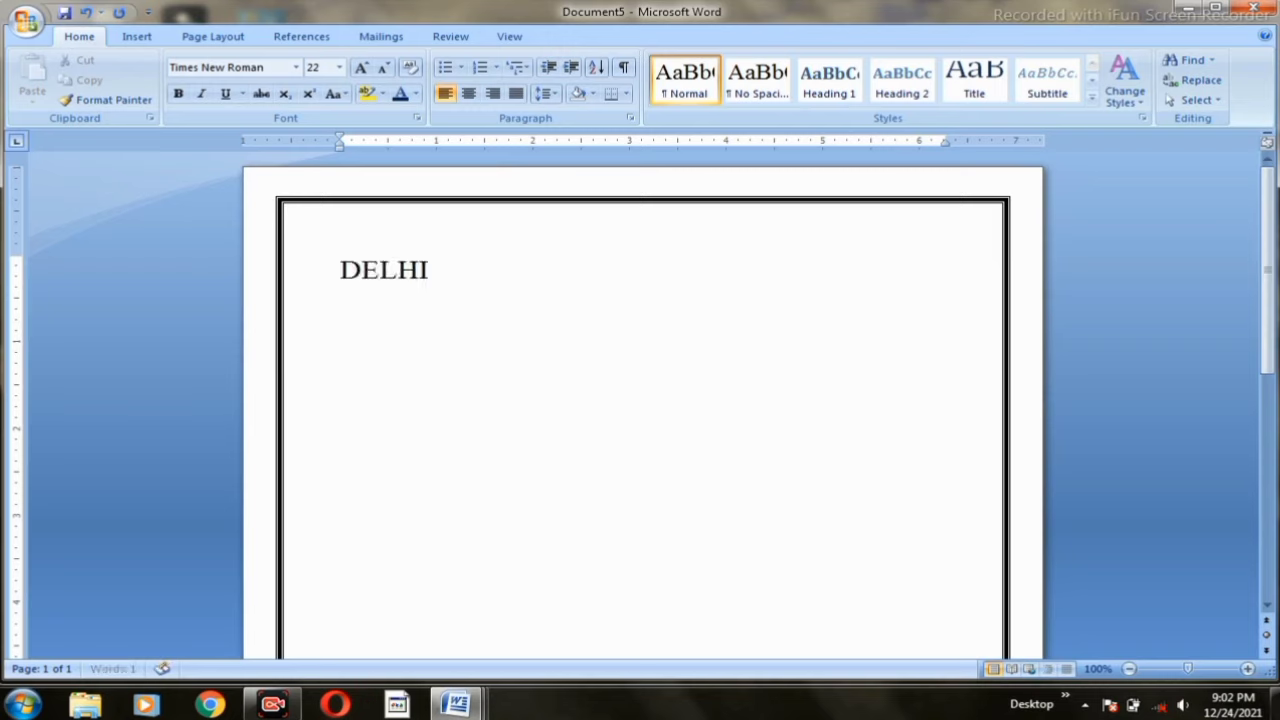
{"action": "type", "text": " PUBLIC"}
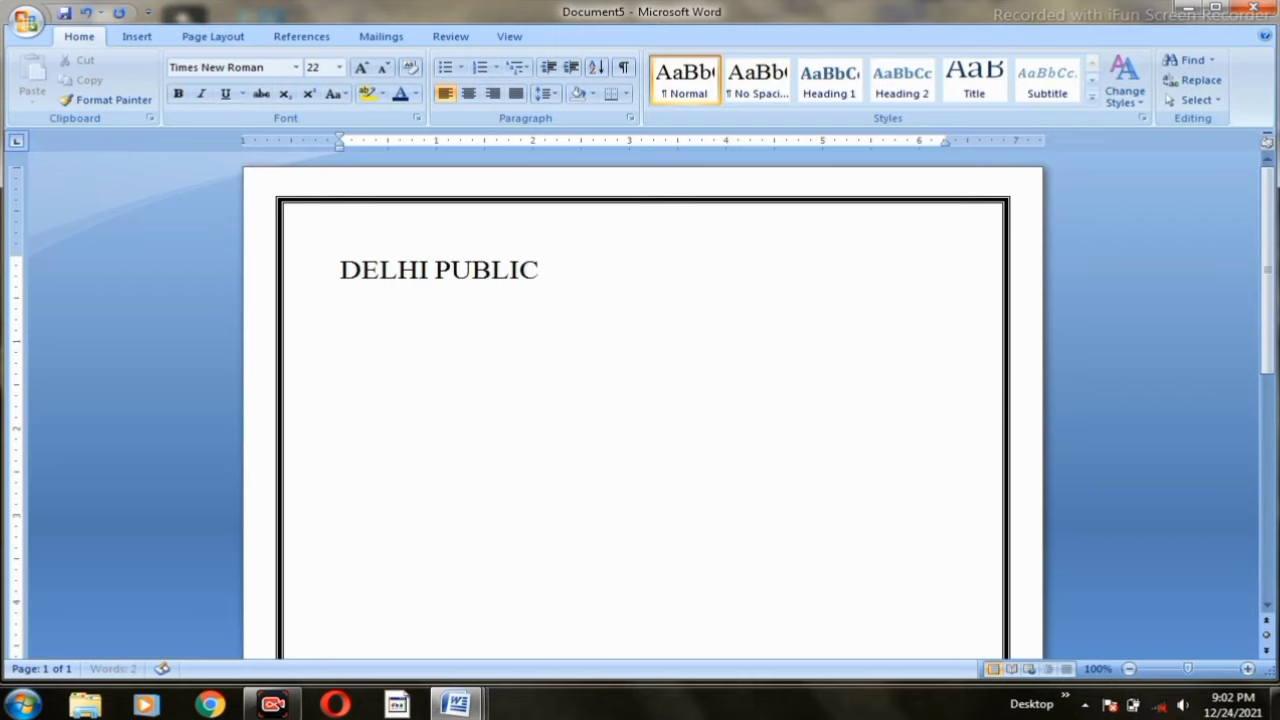
{"action": "type", "text": " SSC"}
{"action": "key", "text": "BackSpace"}
{"action": "key", "text": "BackSpace"}
{"action": "type", "text": "CHOOL"}
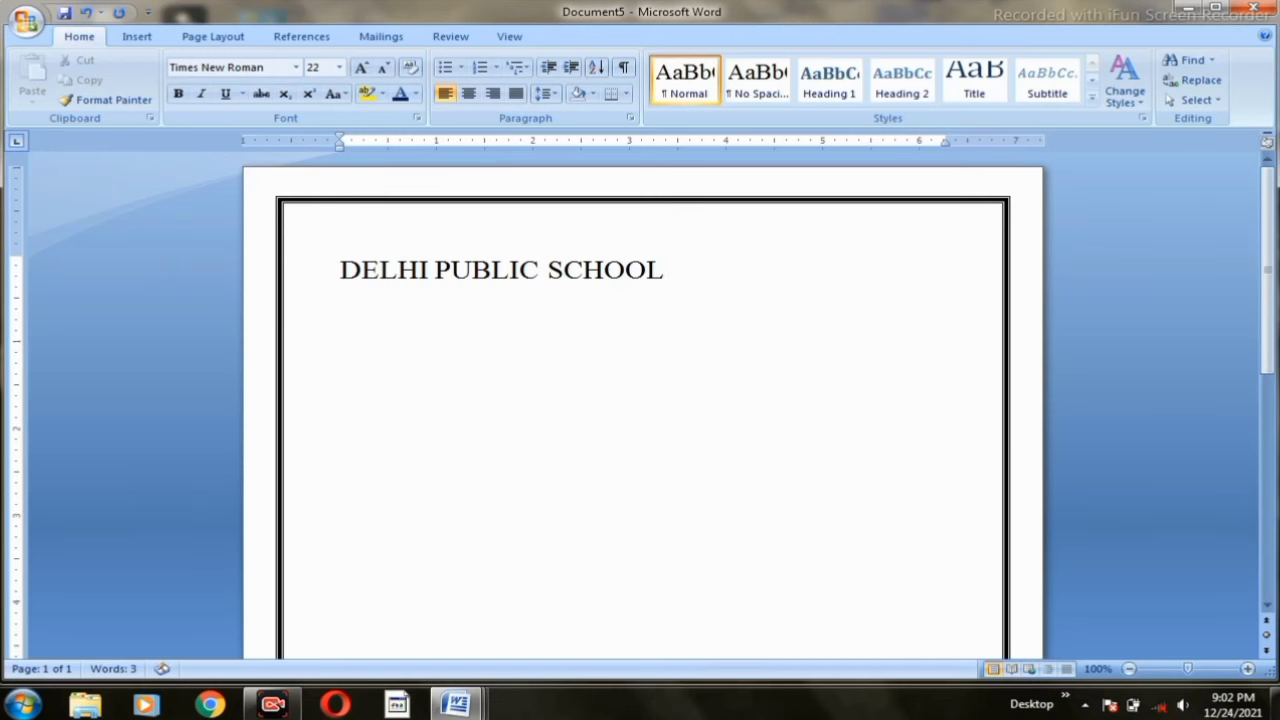
{"action": "key", "text": "Return"}
{"action": "type", "text": "SUB"}
{"action": "type", "text": ":- "}
{"action": "type", "text": "SCO"}
{"action": "key", "text": "BackSpace"}
{"action": "key", "text": "BackSpace"}
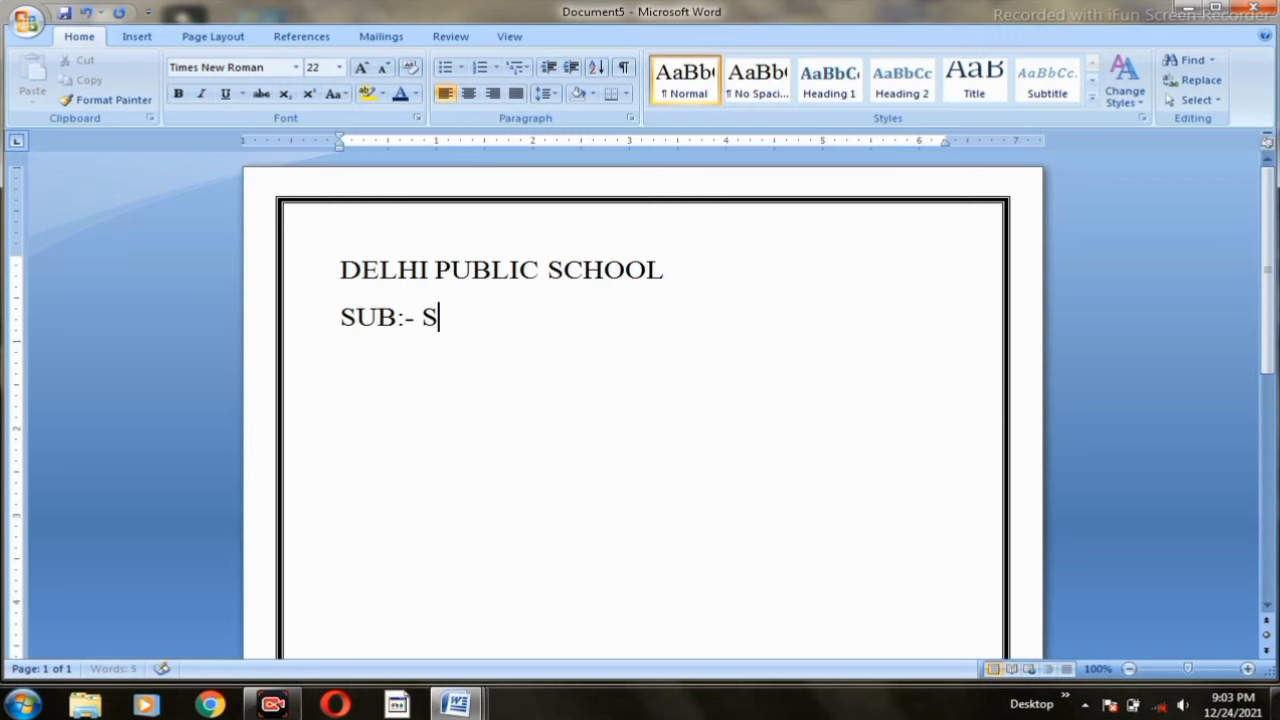
{"action": "type", "text": "OCIAL SCIENCE"}
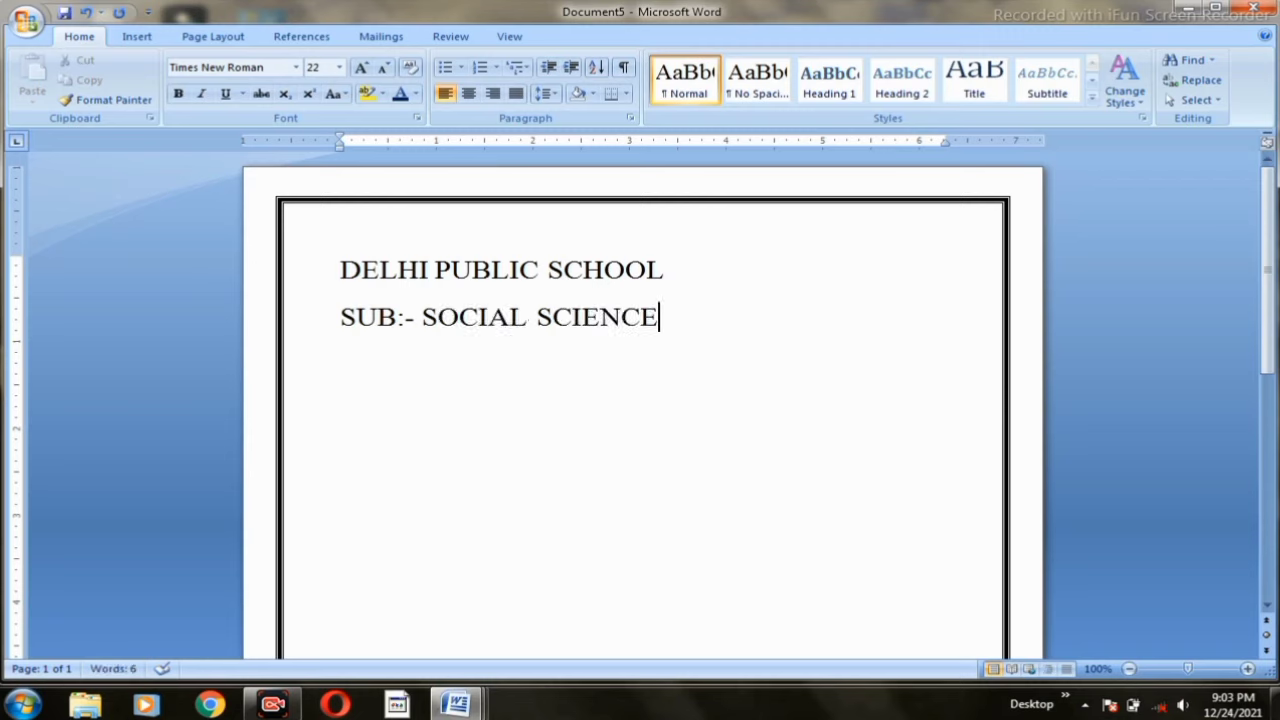
{"action": "key", "text": "Return"}
{"action": "type", "text": "CLASS"}
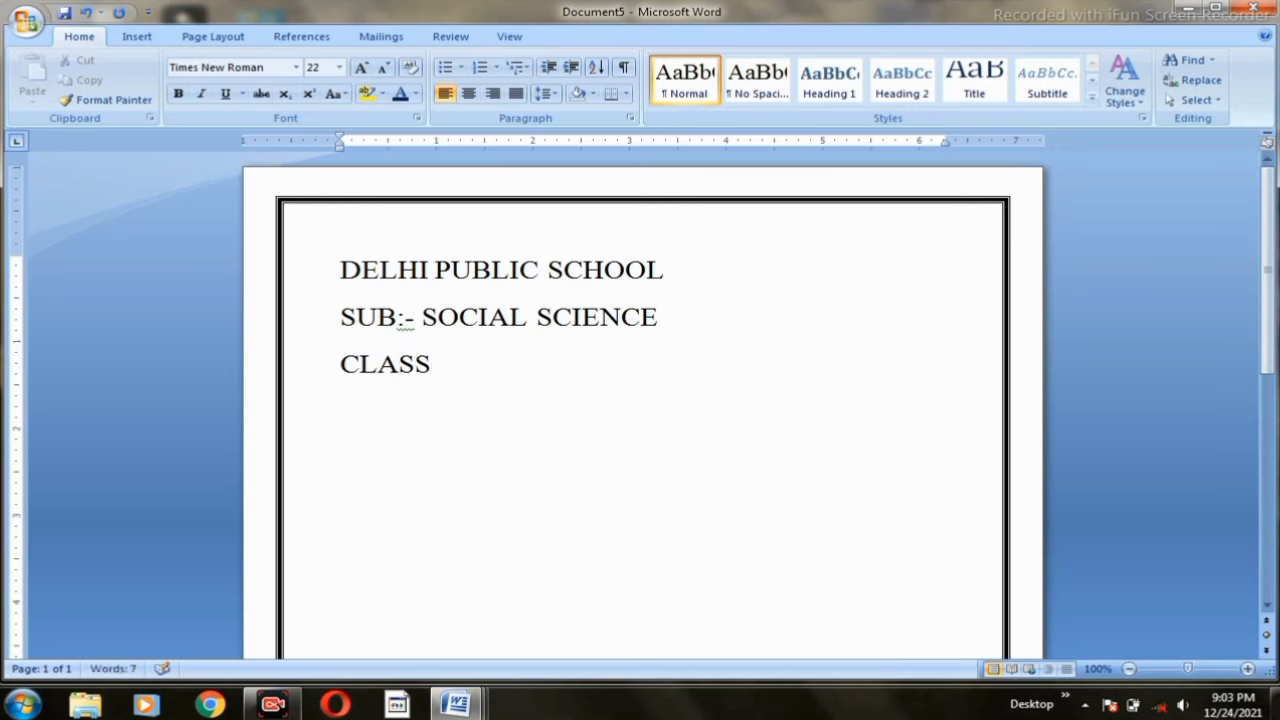
{"action": "type", "text": "-"}
{"action": "type", "text": " 6"}
{"action": "key", "text": "ctrl+a"}
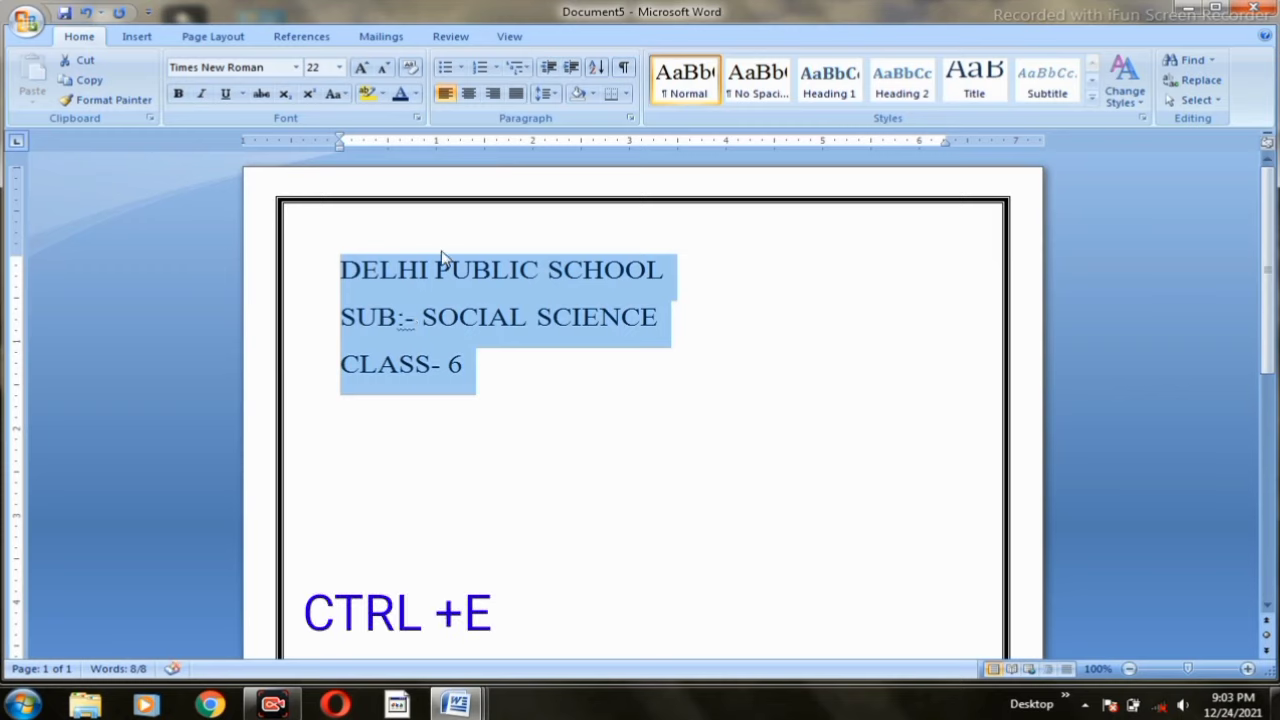
Centre the three header lines and start a left-aligned empty line below CLASS- 6
{"action": "key", "text": "ctrl+e"}
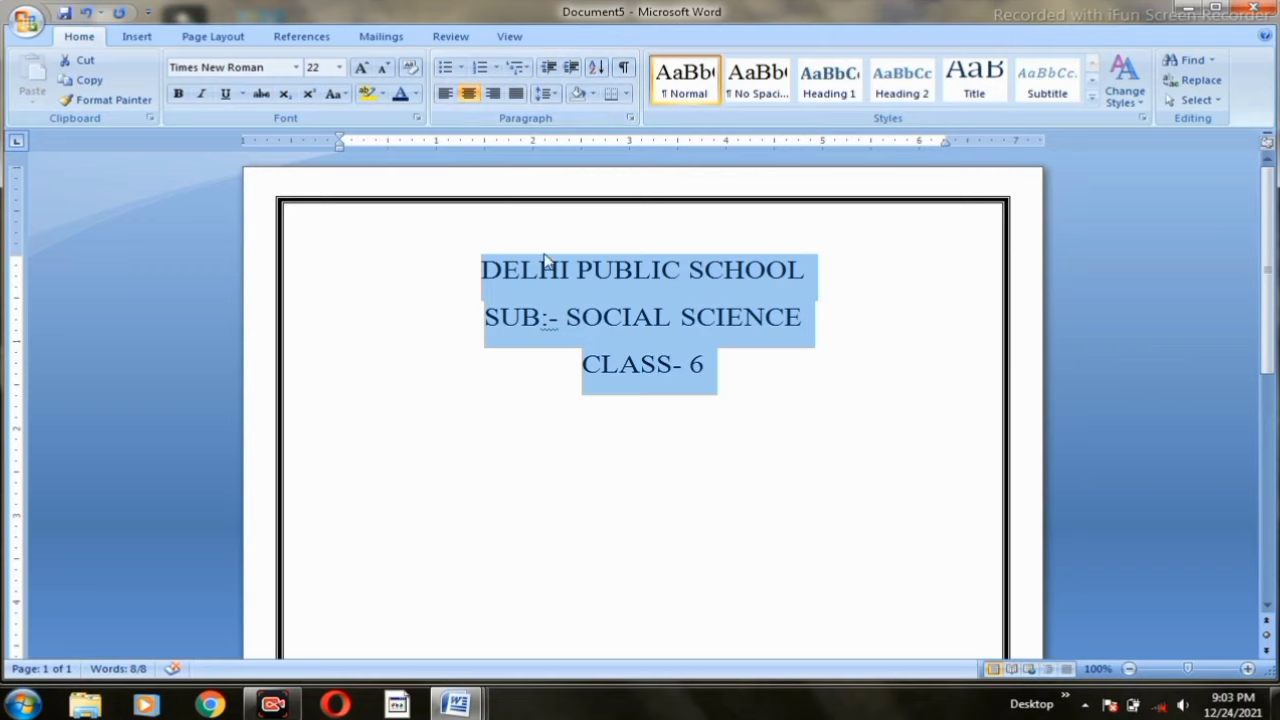
{"action": "left_click", "coordinate": [548, 271]}
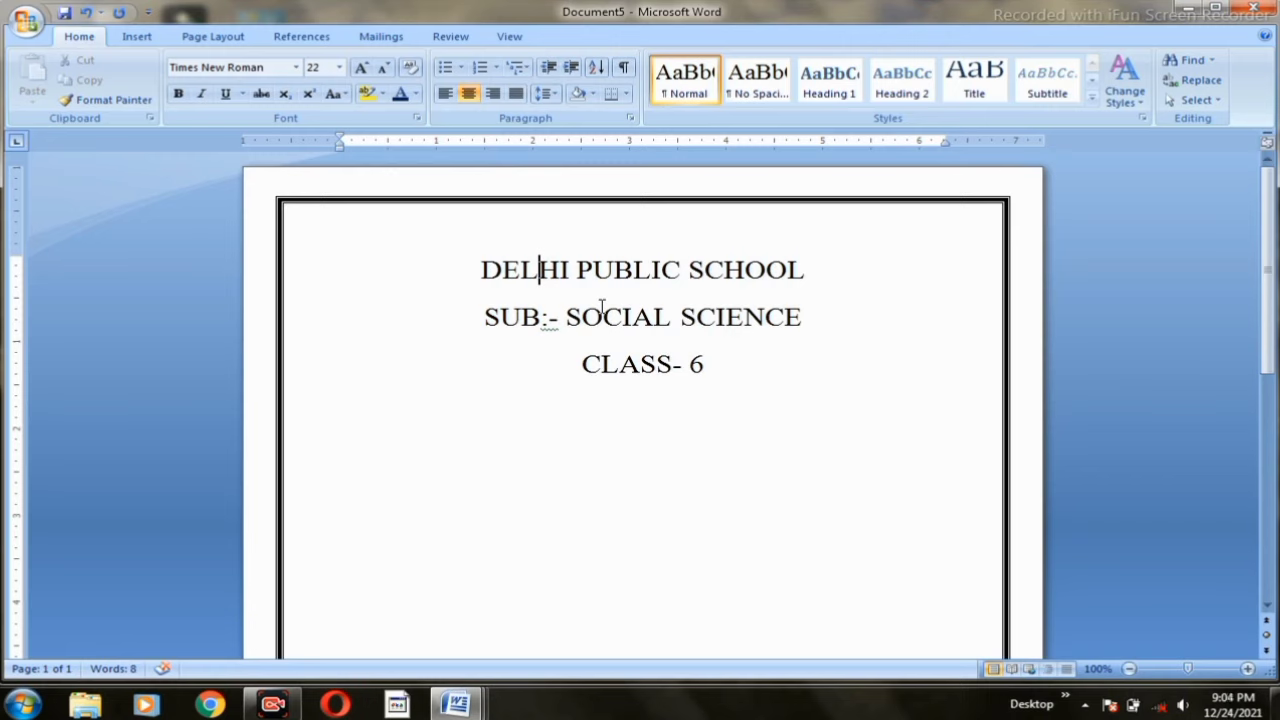
{"action": "left_click", "coordinate": [718, 367]}
{"action": "key", "text": "Return"}
{"action": "key", "text": "ctrl+l"}
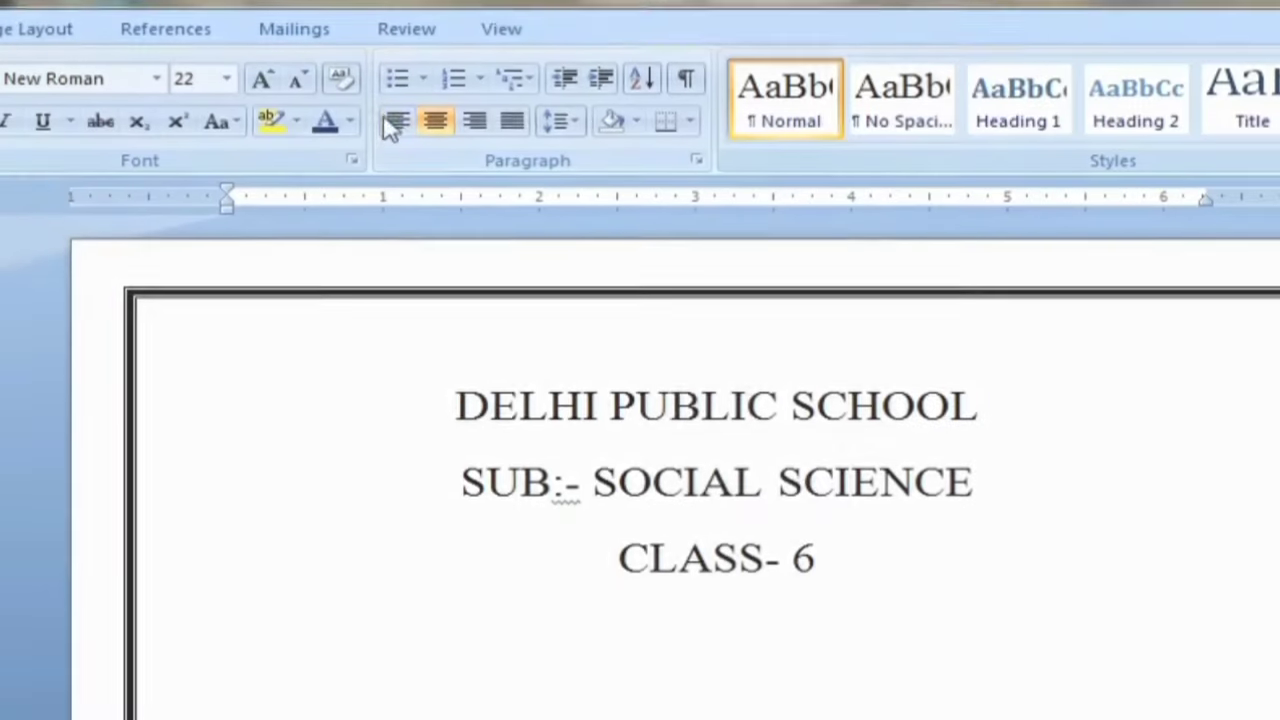
{"action": "left_click", "coordinate": [445, 96]}
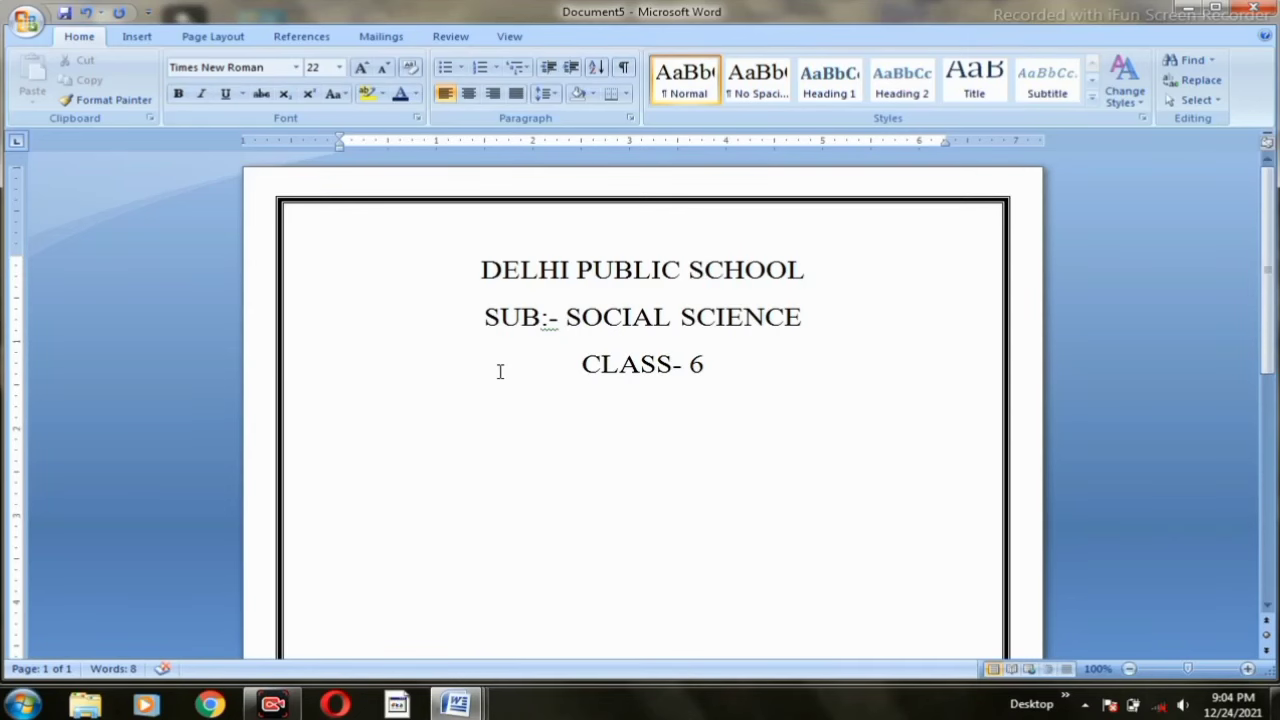
Type TIME 2:30 on the new line followed by two tabs
{"action": "type", "text": "TIME"}
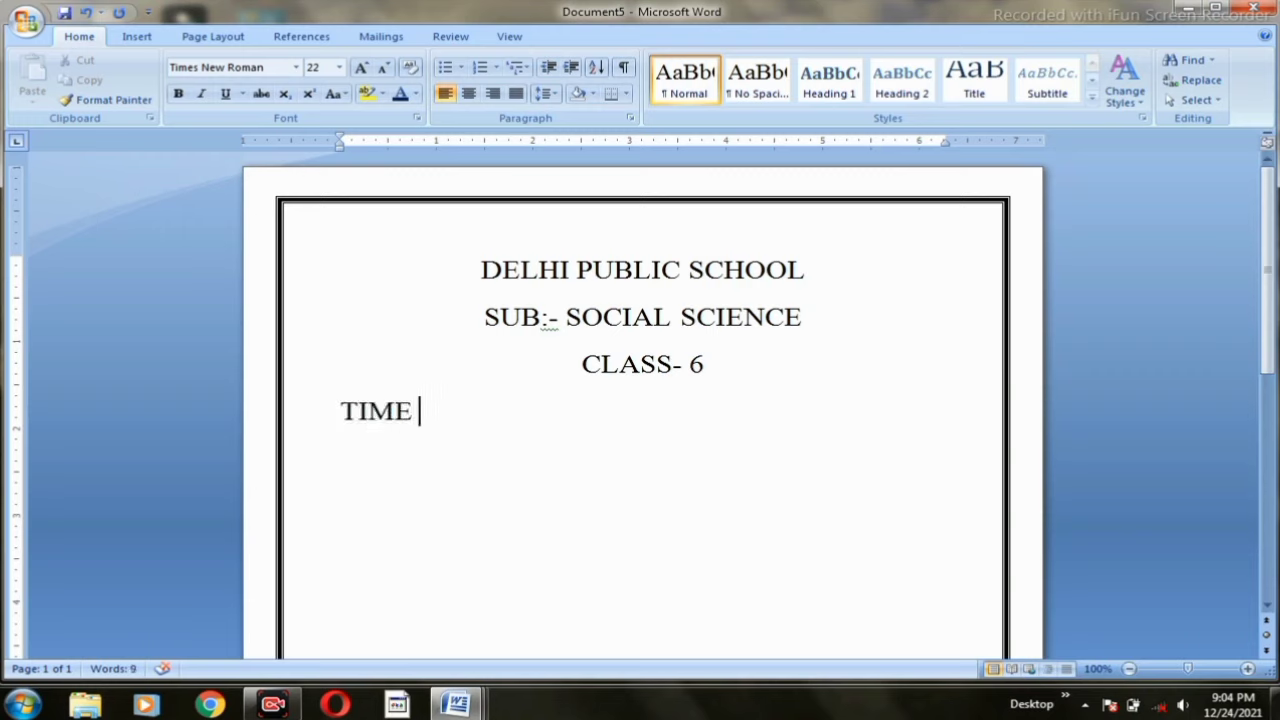
{"action": "type", "text": " 2:"}
{"action": "type", "text": "30"}
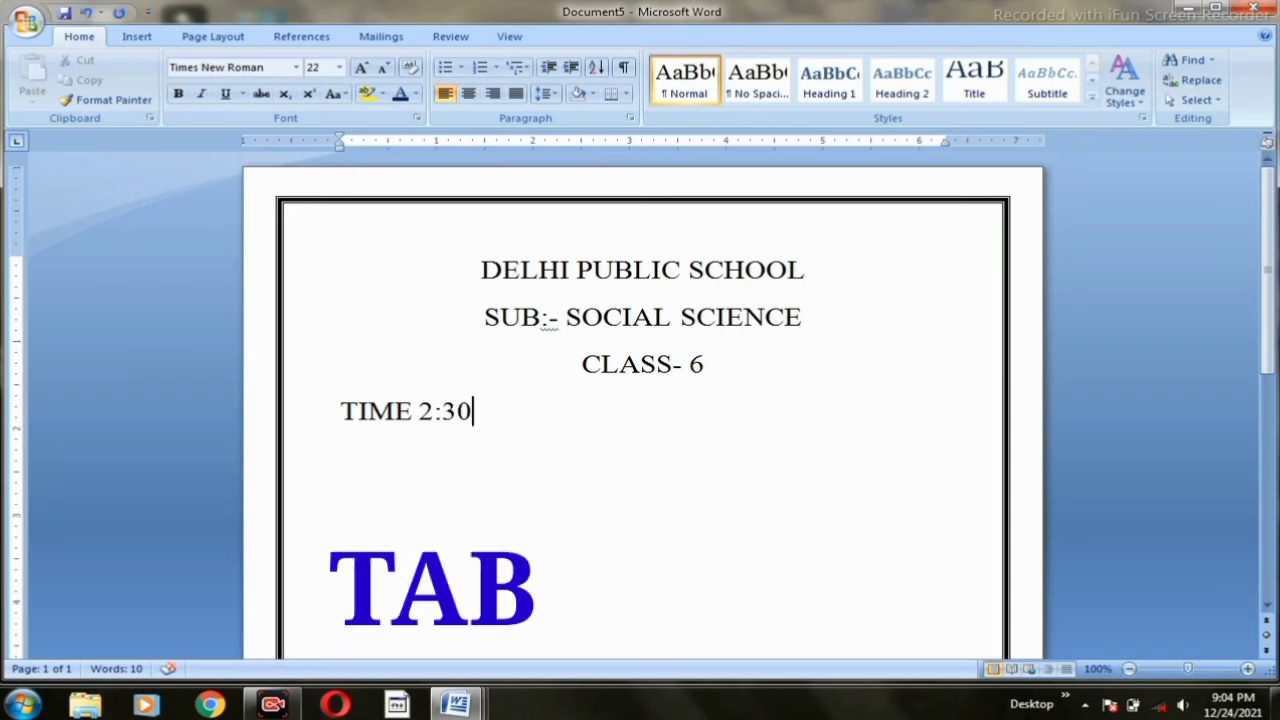
{"action": "key", "text": "Tab"}
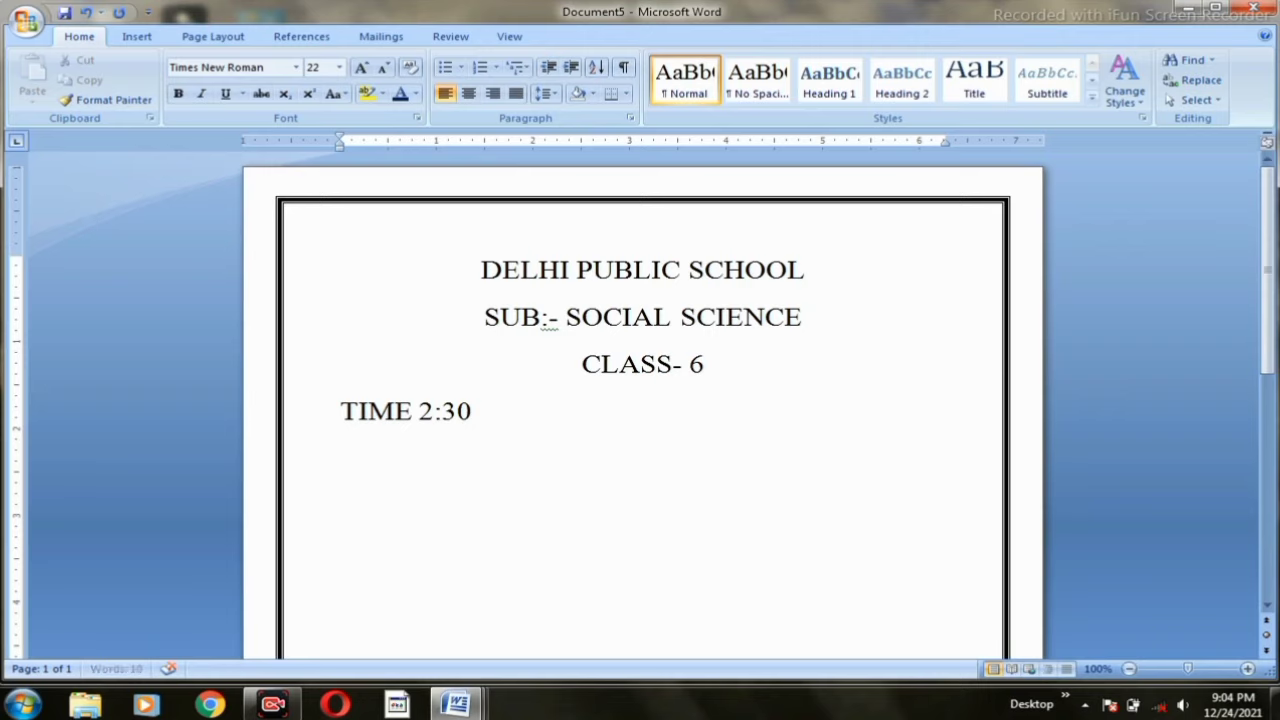
{"action": "key", "text": "Tab"}
{"action": "key", "text": "Tab"}
{"action": "key", "text": "Tab"}
{"action": "key", "text": "Tab"}
{"action": "key", "text": "Tab"}
{"action": "key", "text": "Tab"}
{"action": "key", "text": "Tab"}
{"action": "key", "text": "Tab"}
Add M.M. at the line's right end and shrink the whole line to 18 pt
{"action": "type", "text": "M.M."}
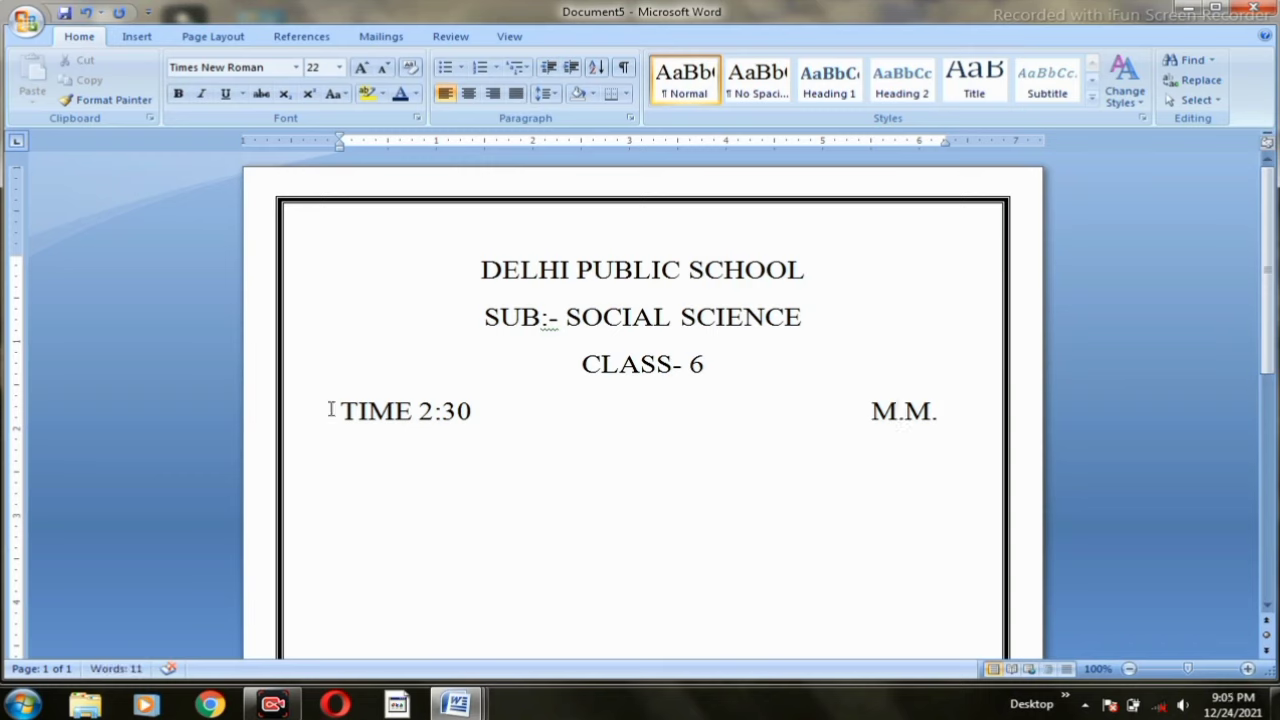
{"action": "left_click_drag", "start_coordinate": [333, 410], "coordinate": [950, 449]}
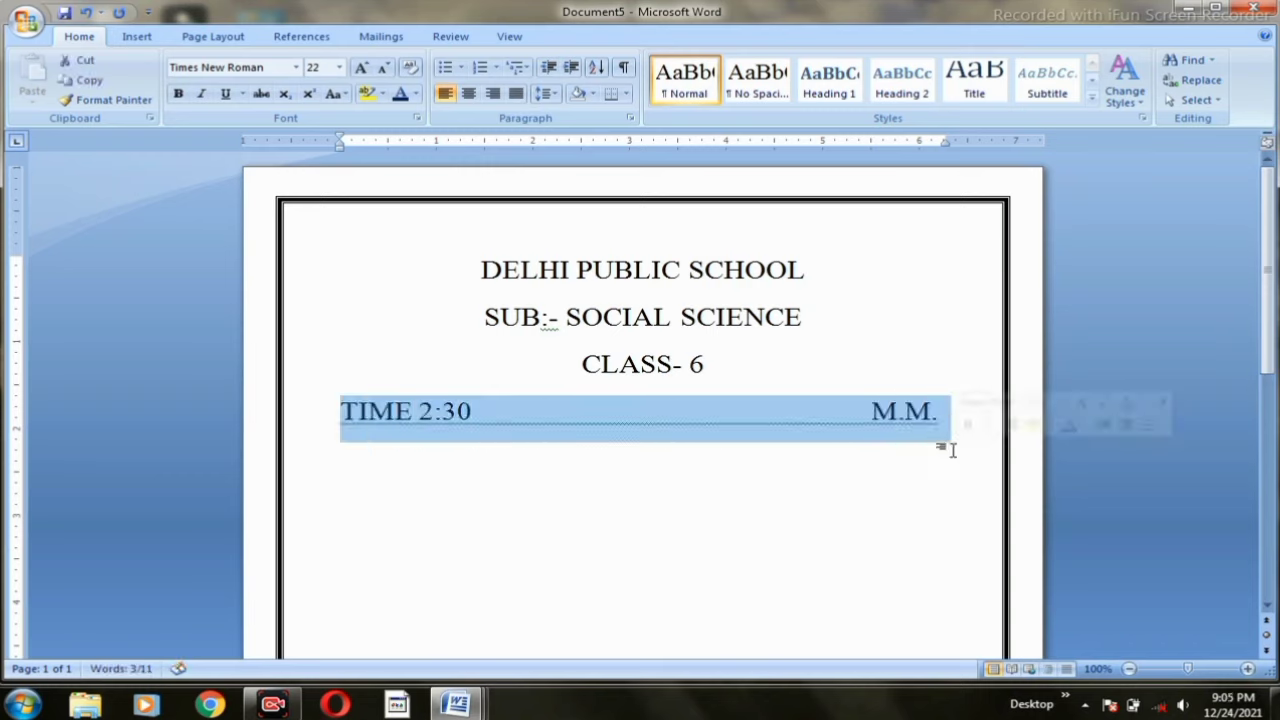
{"action": "left_click", "coordinate": [383, 69]}
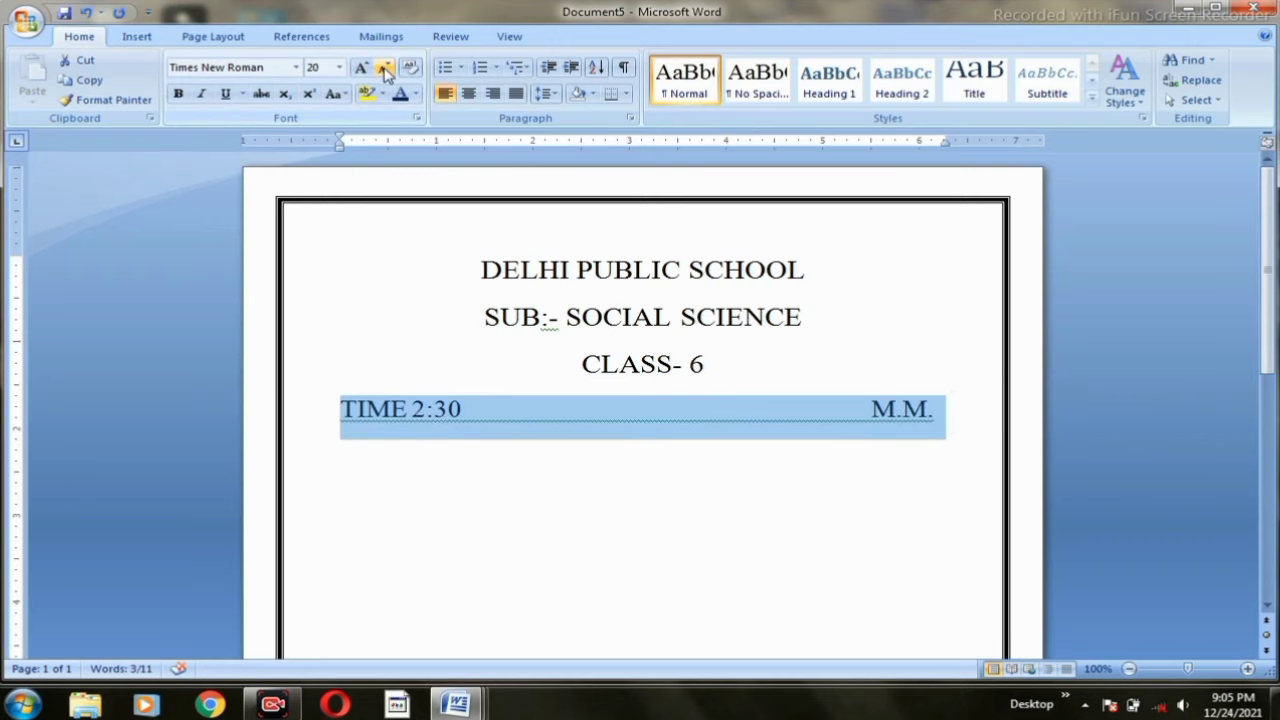
{"action": "left_click", "coordinate": [385, 70]}
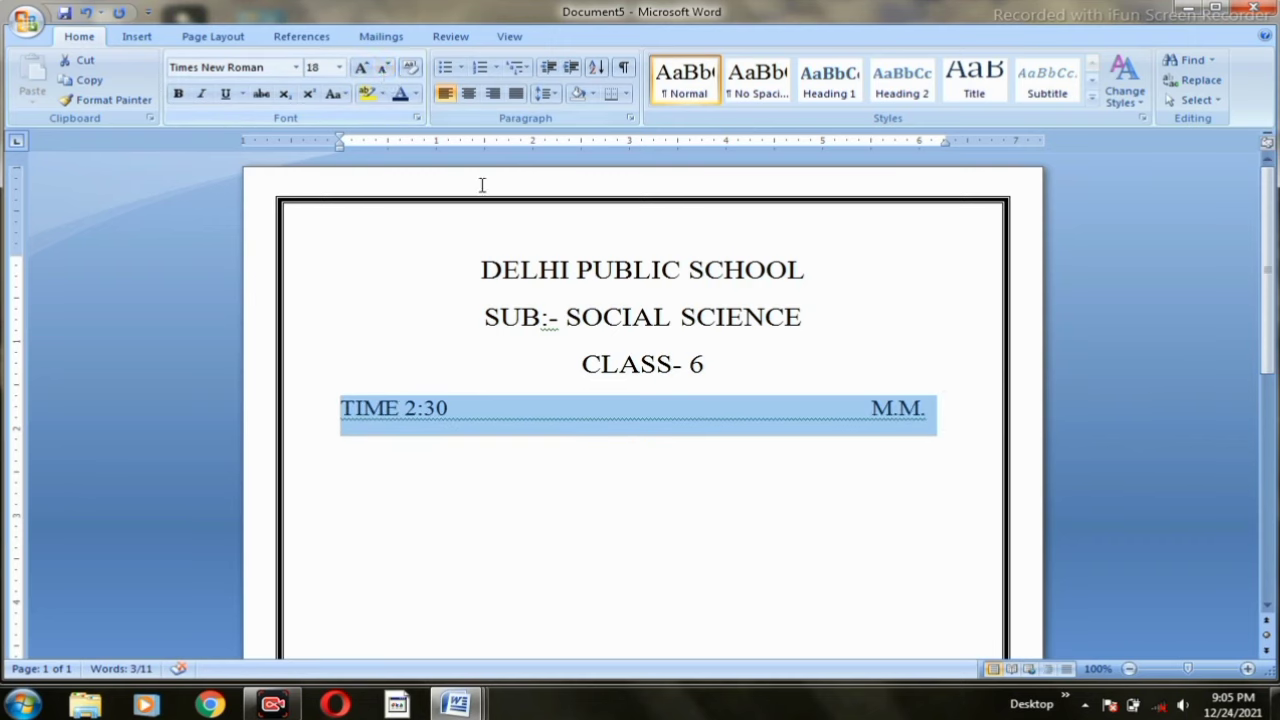
{"action": "left_click", "coordinate": [824, 412]}
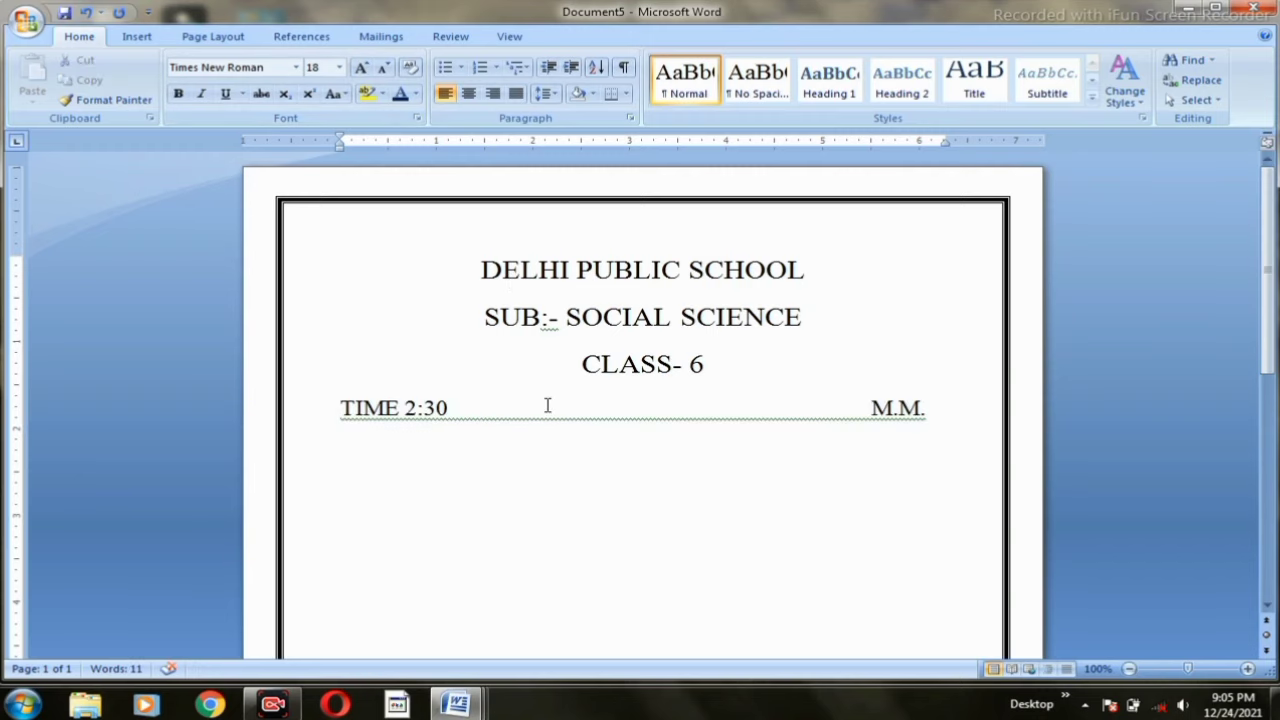
{"action": "left_click", "coordinate": [928, 411]}
Type === on a new line under the TIME row so it becomes a horizontal rule
{"action": "key", "text": "Return"}
{"action": "type", "text": "="}
{"action": "type", "text": "=="}
{"action": "key", "text": "Return"}
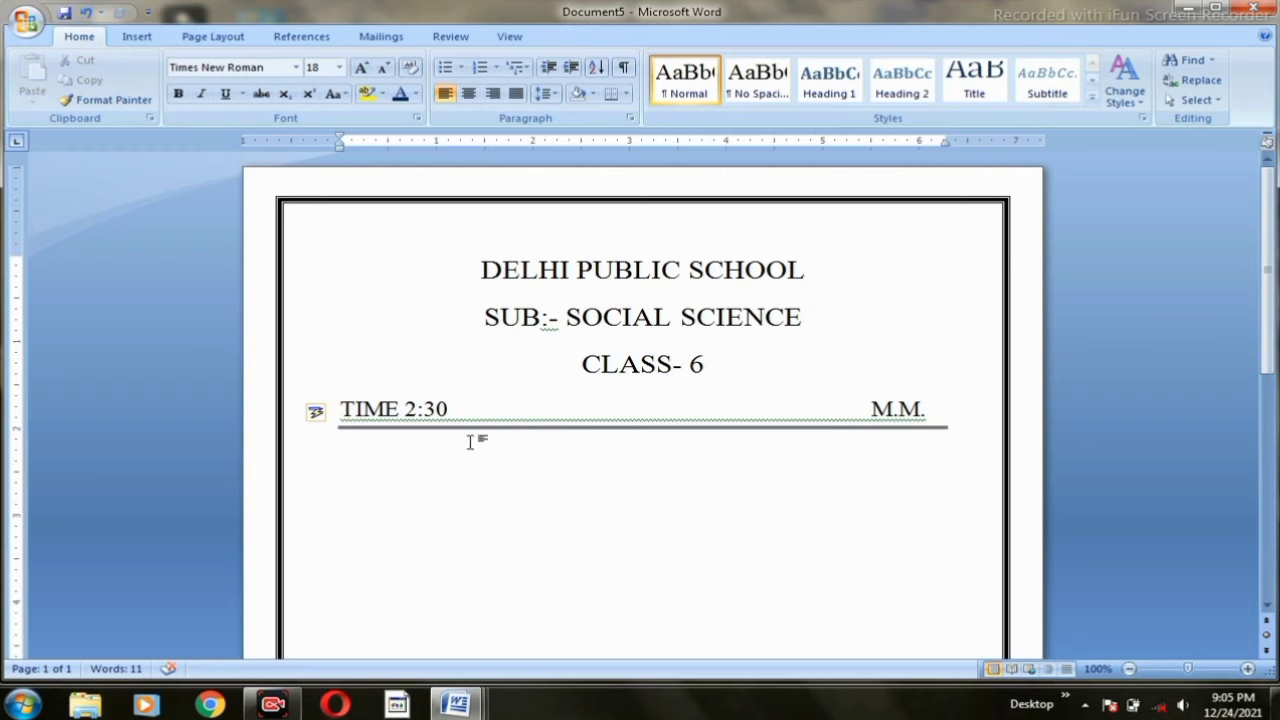
{"action": "left_click", "coordinate": [135, 36]}
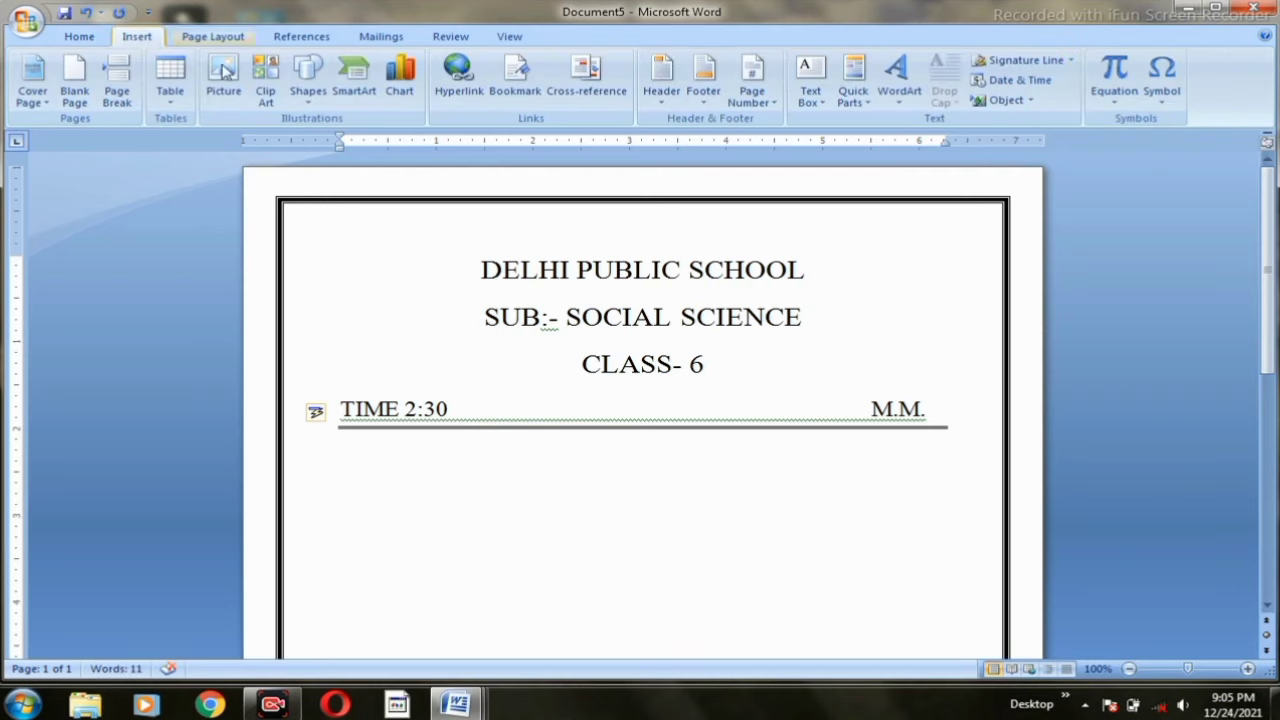
{"action": "left_click", "coordinate": [302, 110]}
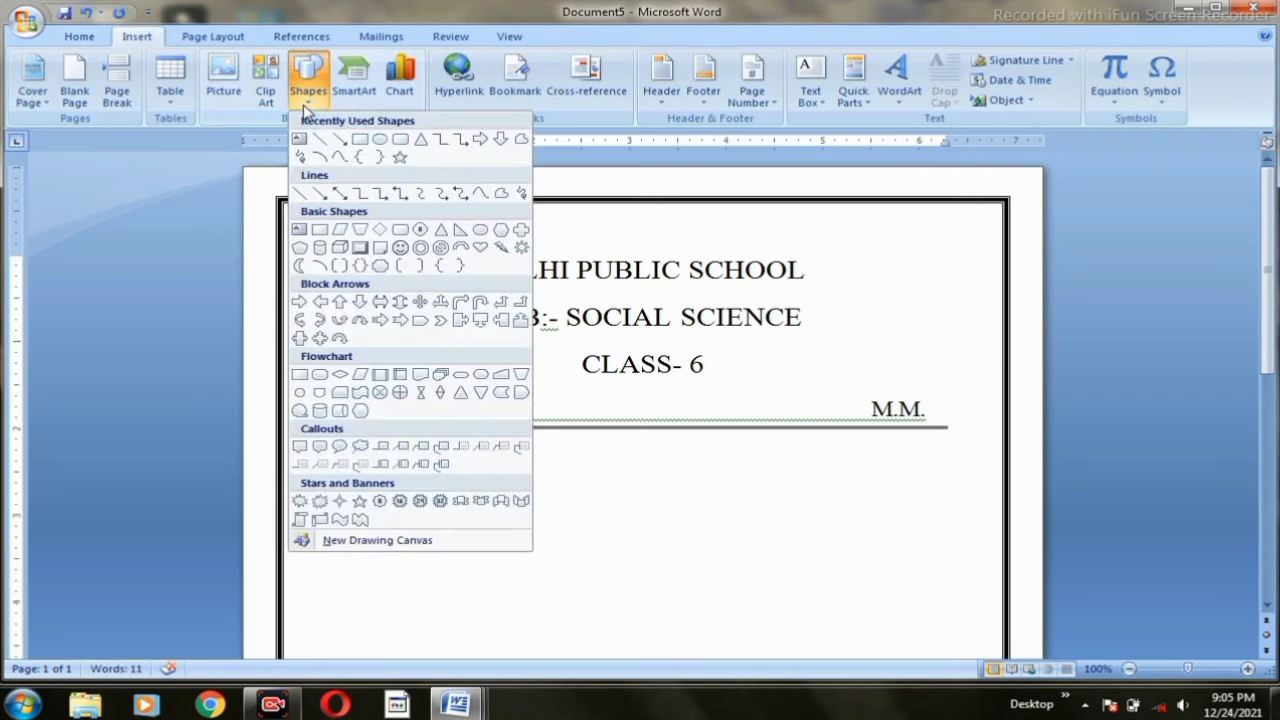
{"action": "left_click", "coordinate": [318, 141]}
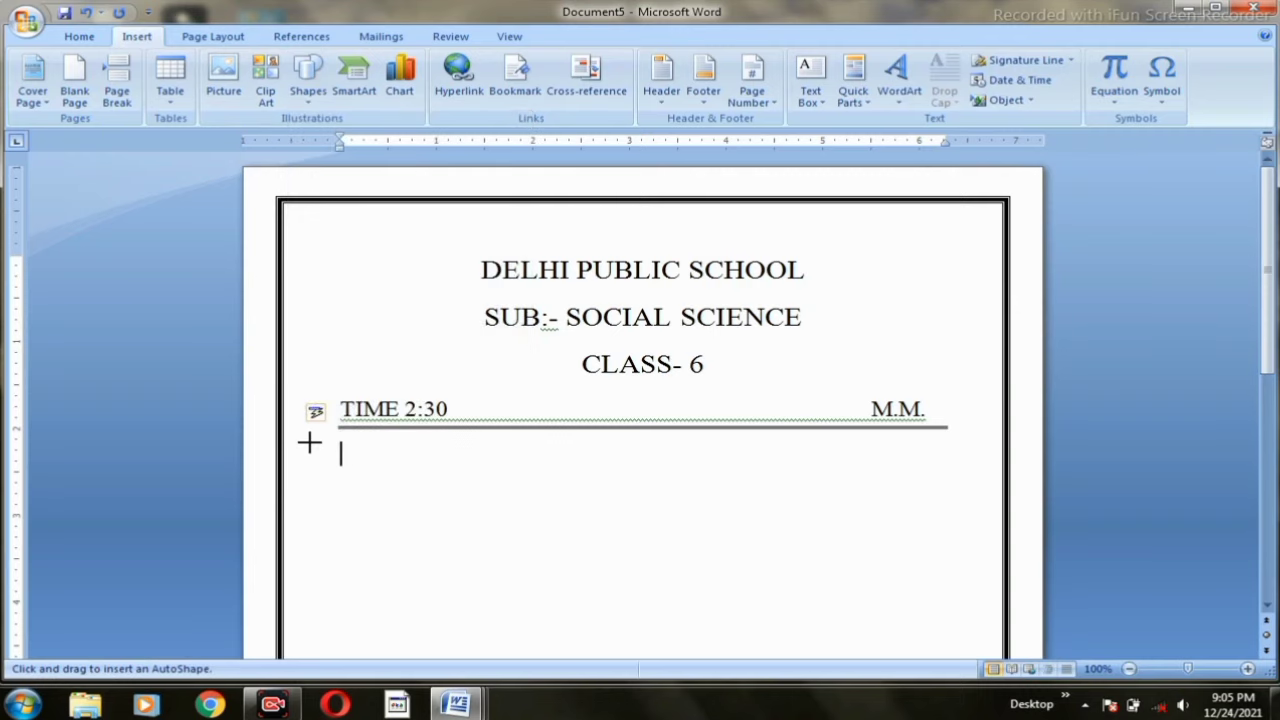
{"action": "left_click_drag", "start_coordinate": [880, 452], "coordinate": [968, 435]}
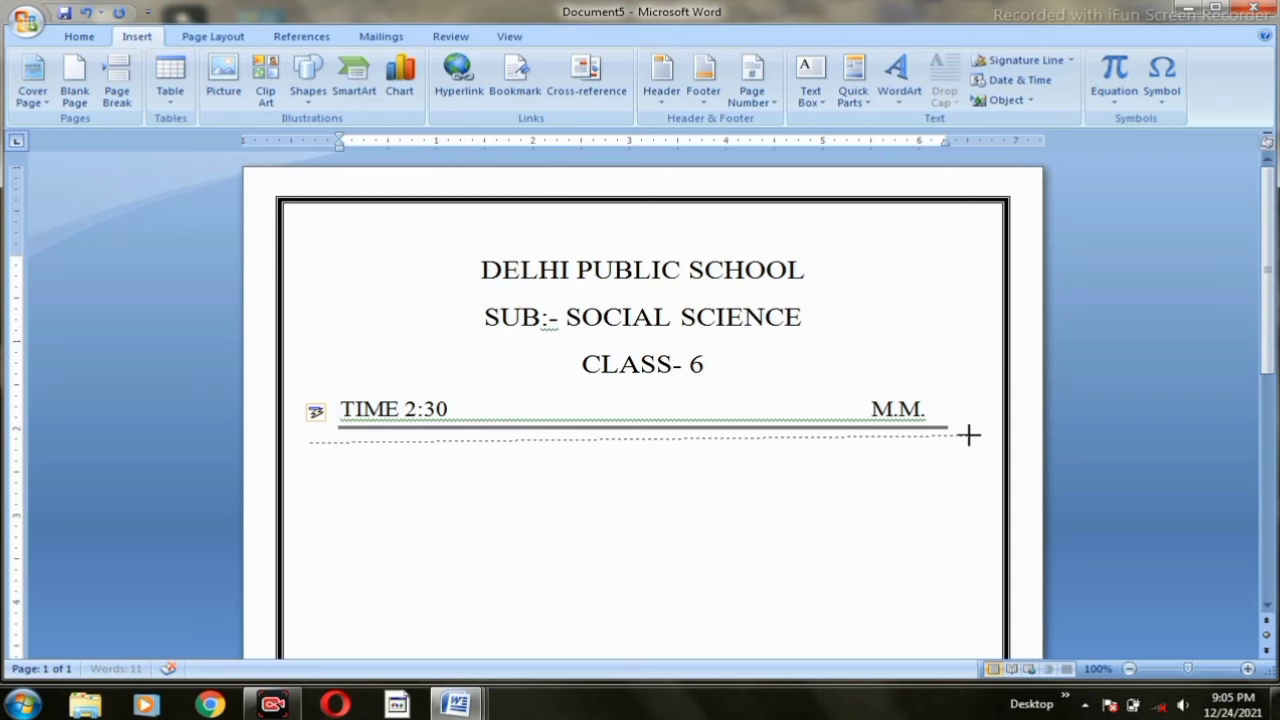
{"action": "left_click_drag", "start_coordinate": [968, 435], "coordinate": [990, 442]}
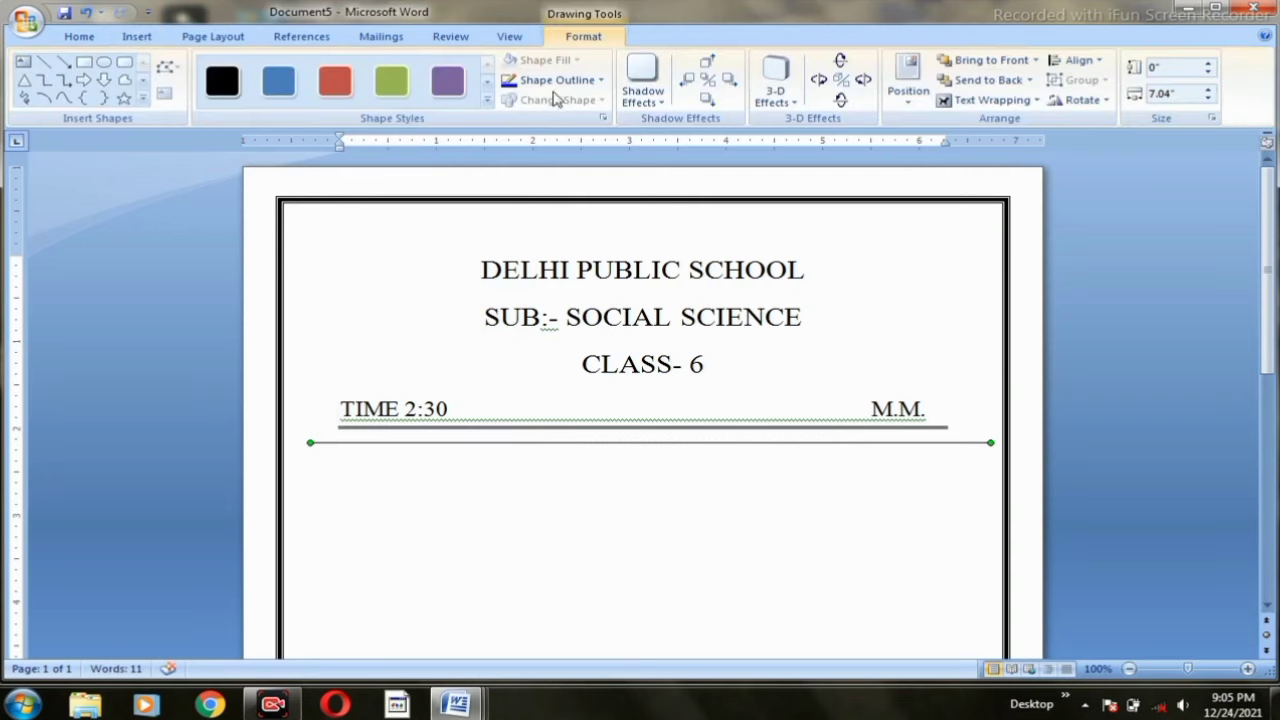
{"action": "left_click", "coordinate": [601, 80]}
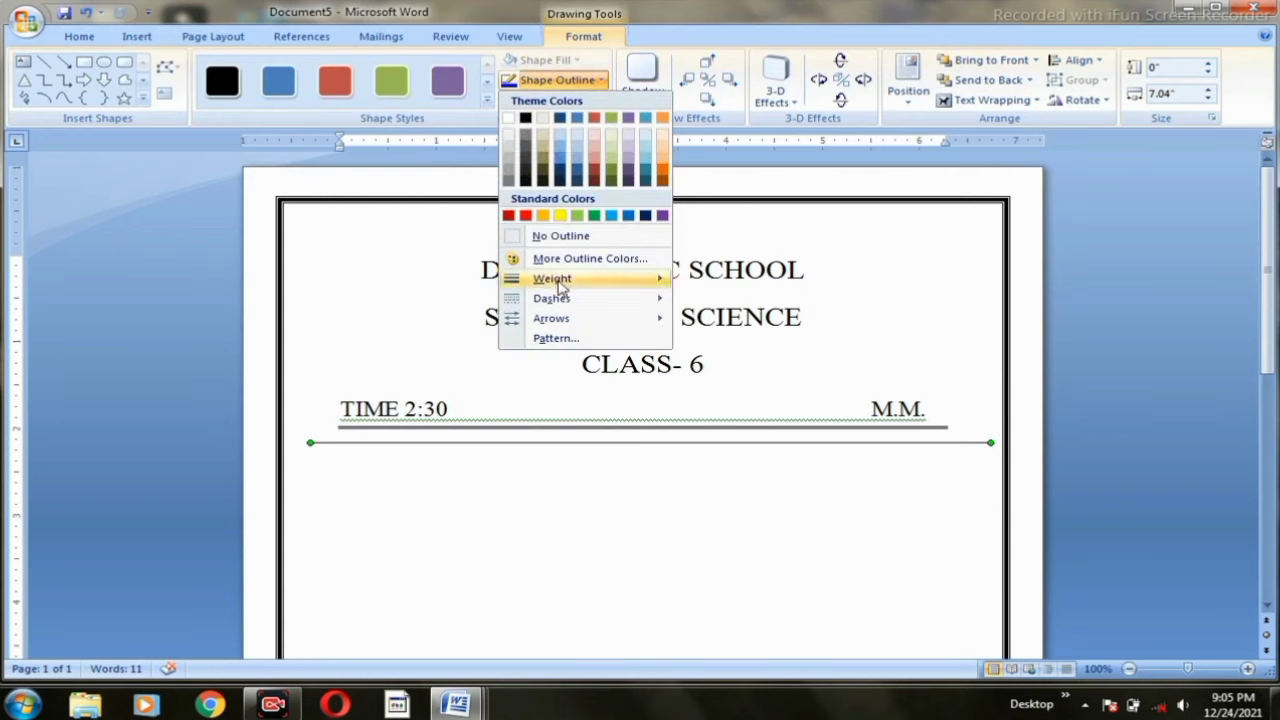
{"action": "mouse_move", "coordinate": [590, 285]}
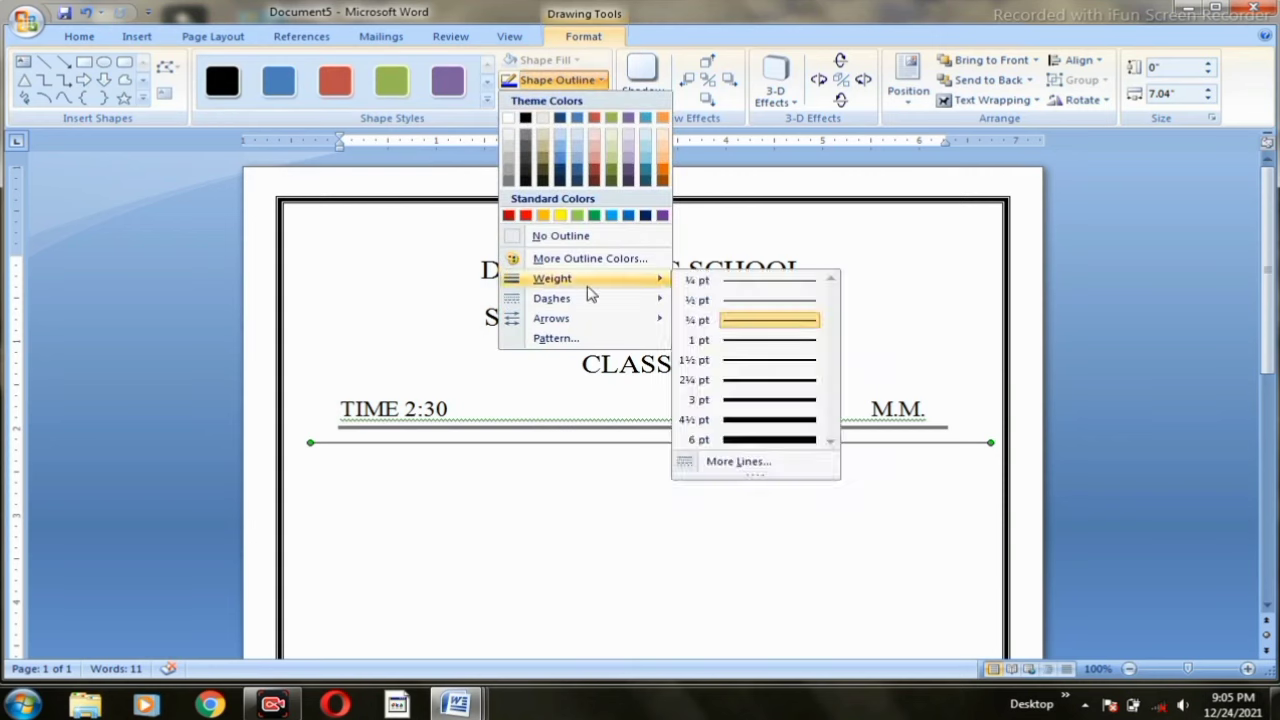
{"action": "left_click", "coordinate": [761, 405]}
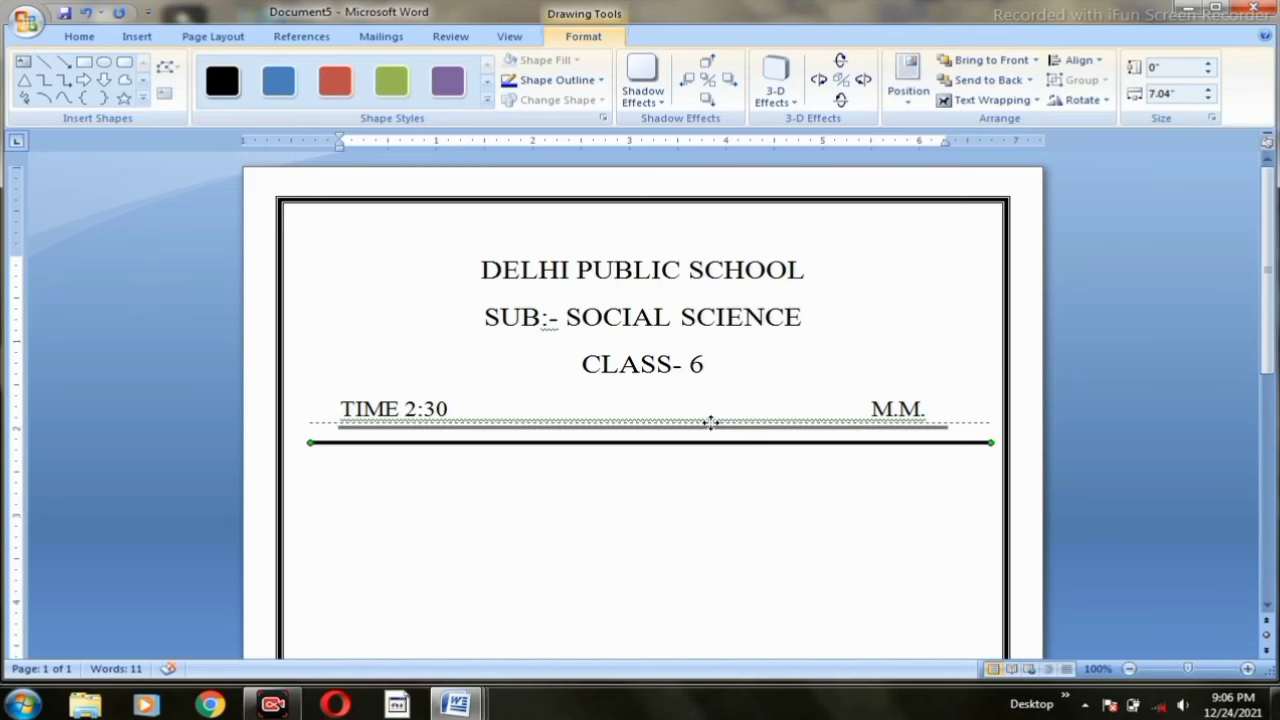
{"action": "left_click_drag", "start_coordinate": [712, 441], "coordinate": [708, 423]}
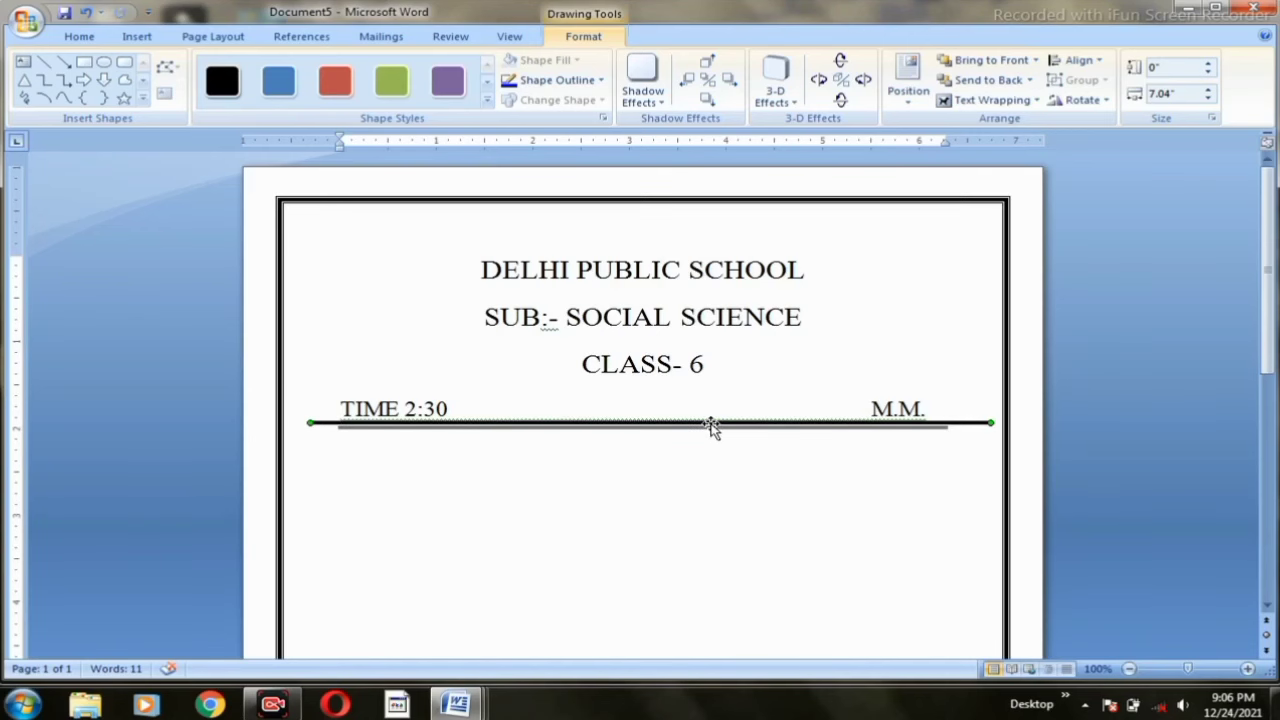
{"action": "key", "text": "Delete"}
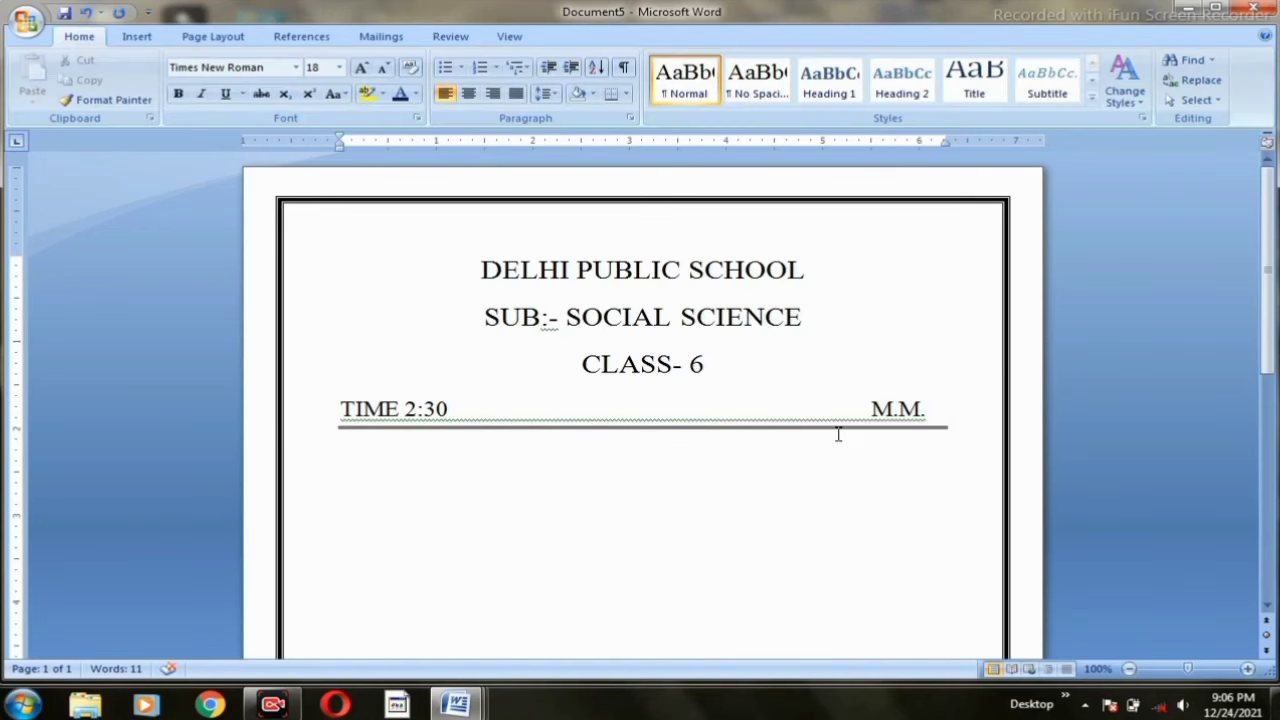
{"action": "left_click", "coordinate": [951, 425]}
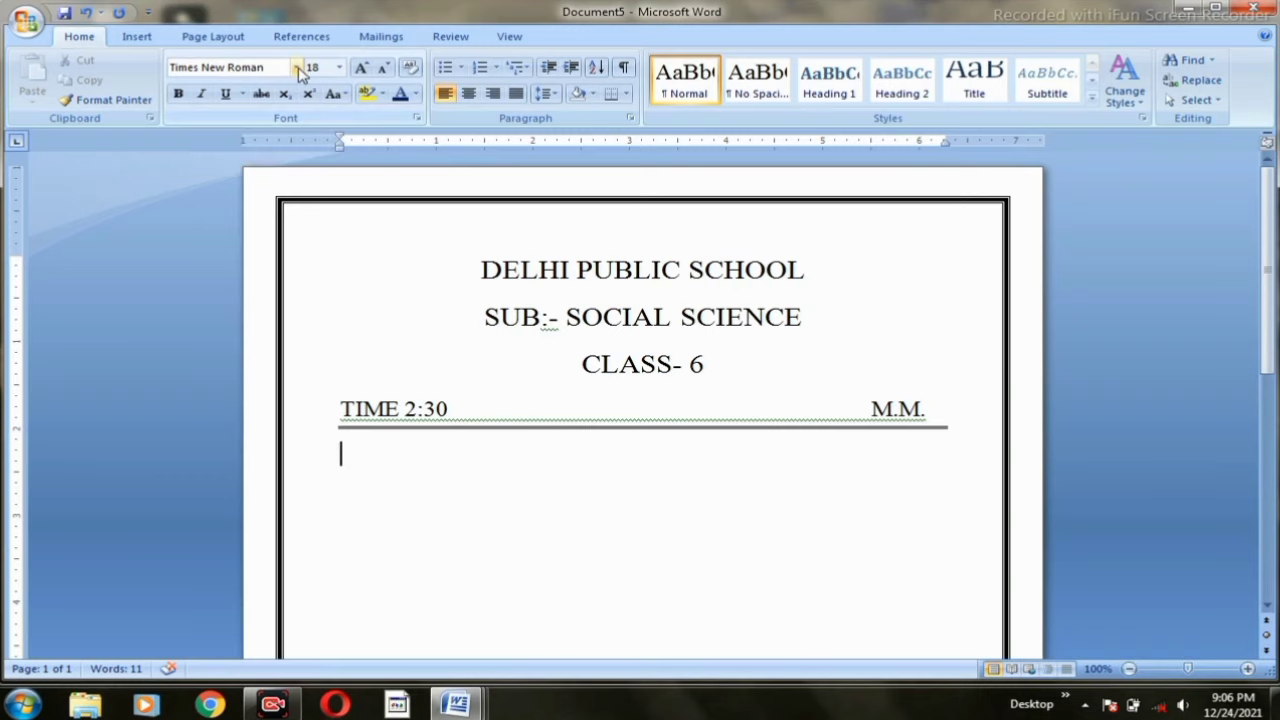
Set the font to Kruti Dev 010 and confirm it in the Font dialog
{"action": "left_click", "coordinate": [297, 68]}
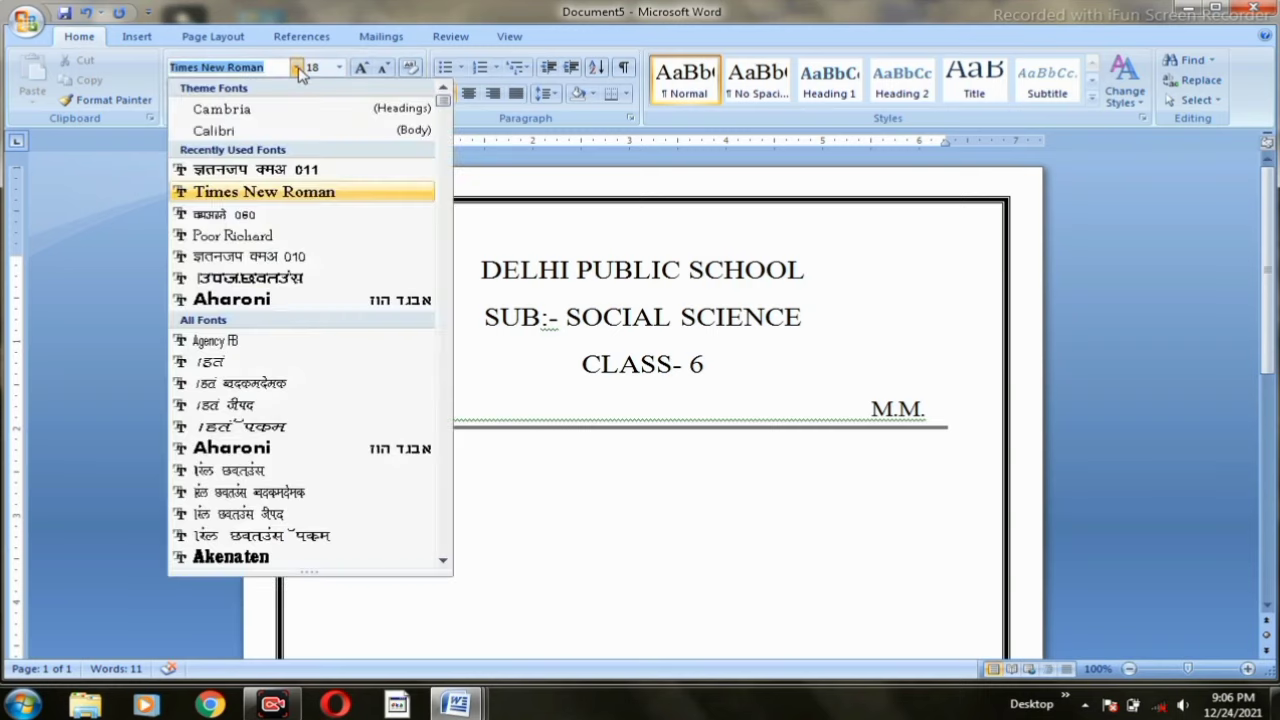
{"action": "left_click", "coordinate": [303, 258]}
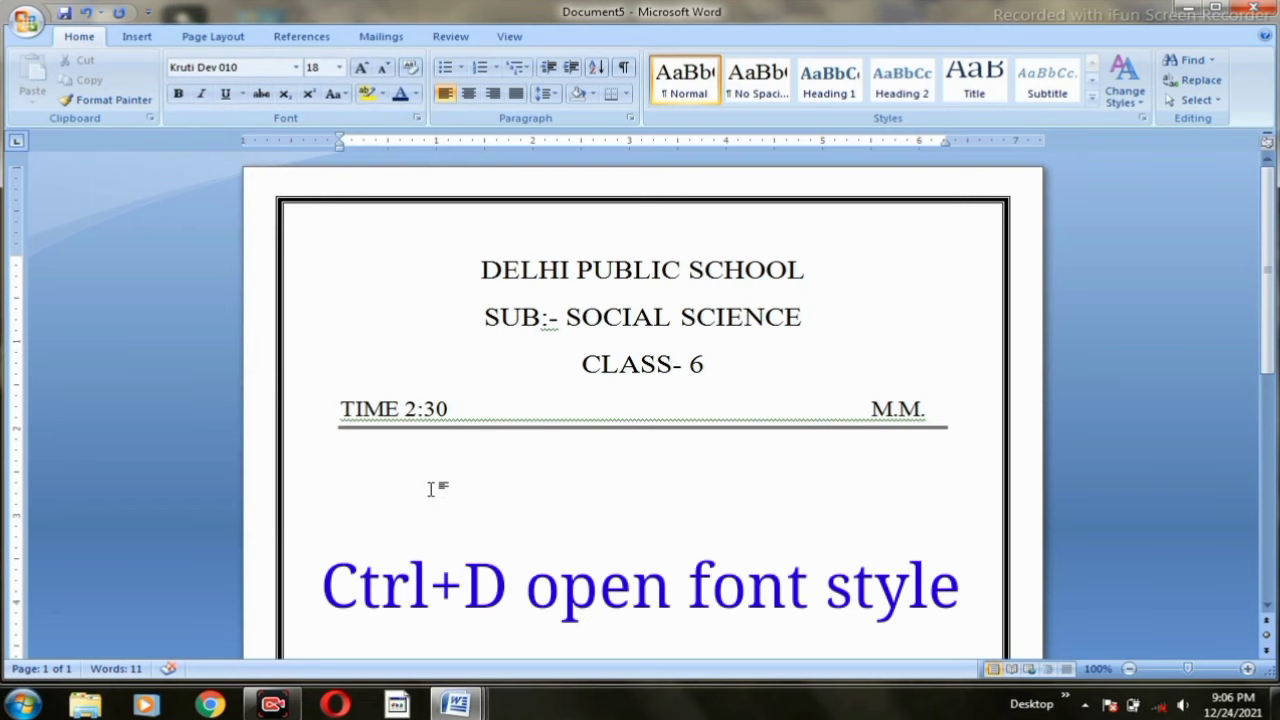
{"action": "key", "text": "ctrl+d"}
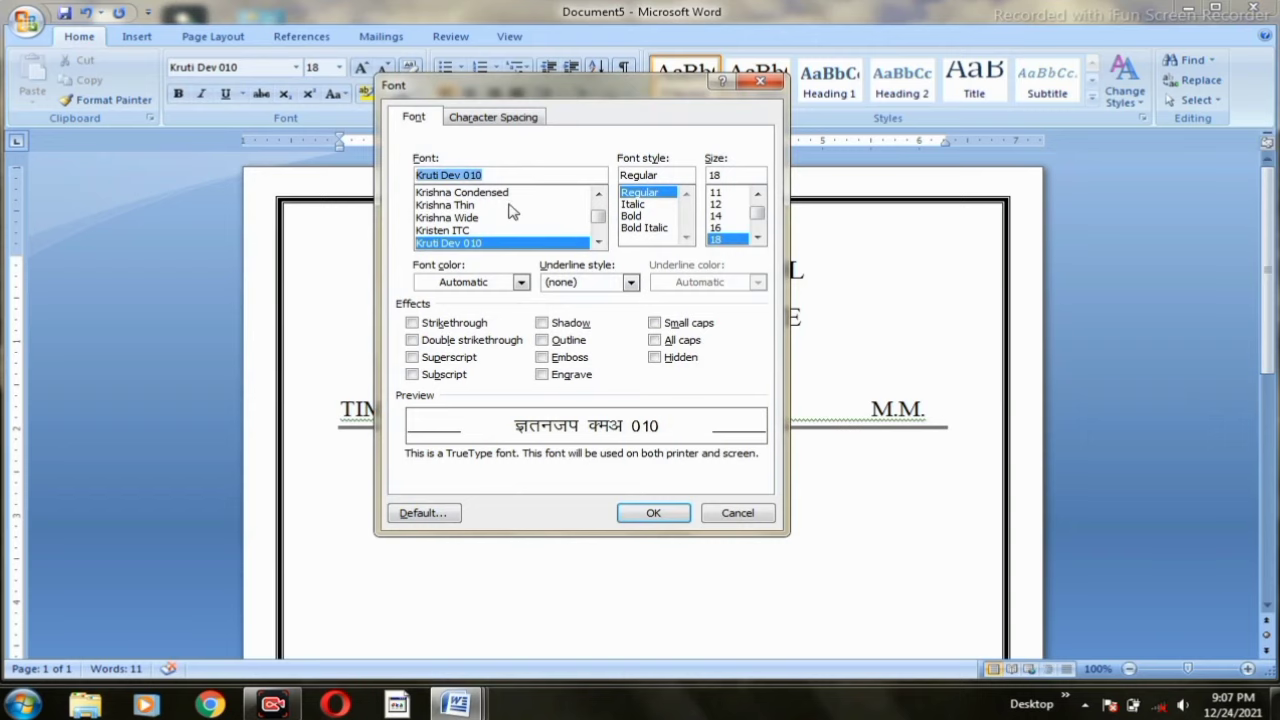
{"action": "left_click", "coordinate": [649, 512]}
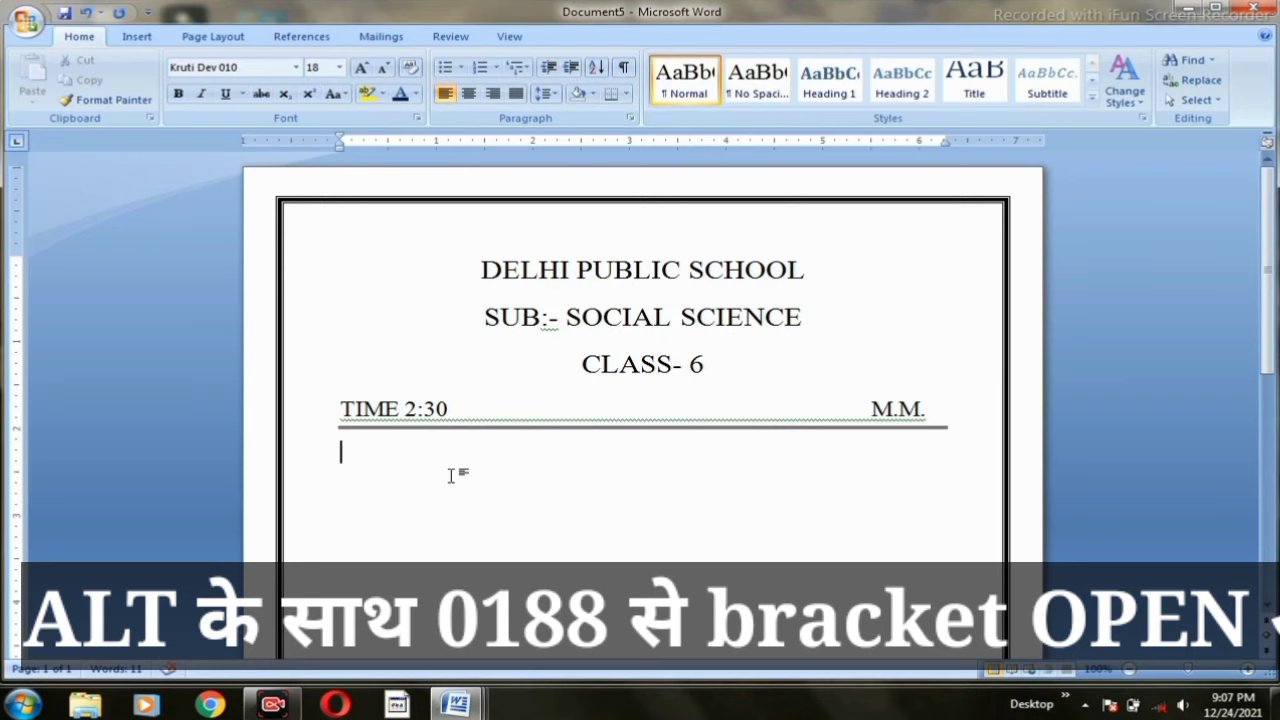
Type '(क)', a tab, then 'निम्नलिखित प्रश्नों को हल कीजिए–' in Kruti Dev, and start a new line
{"action": "type", "text": "("}
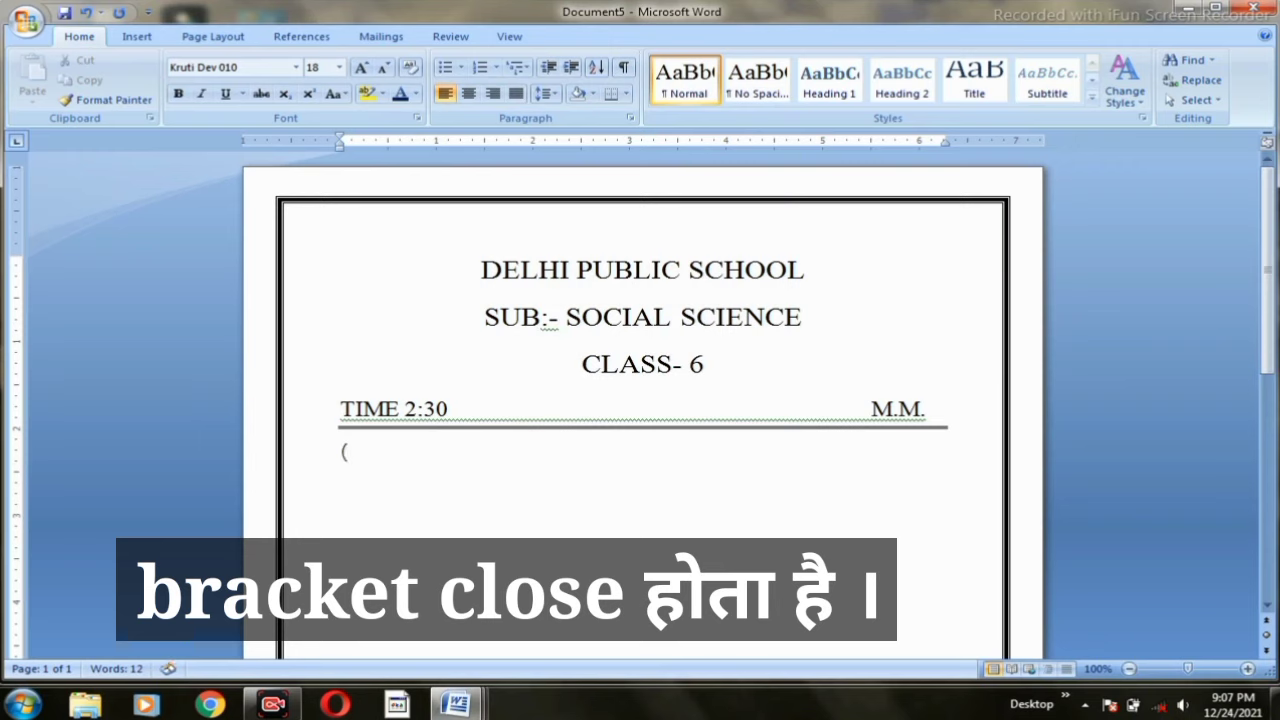
{"action": "type", "text": "d"}
{"action": "type", "text": ")"}
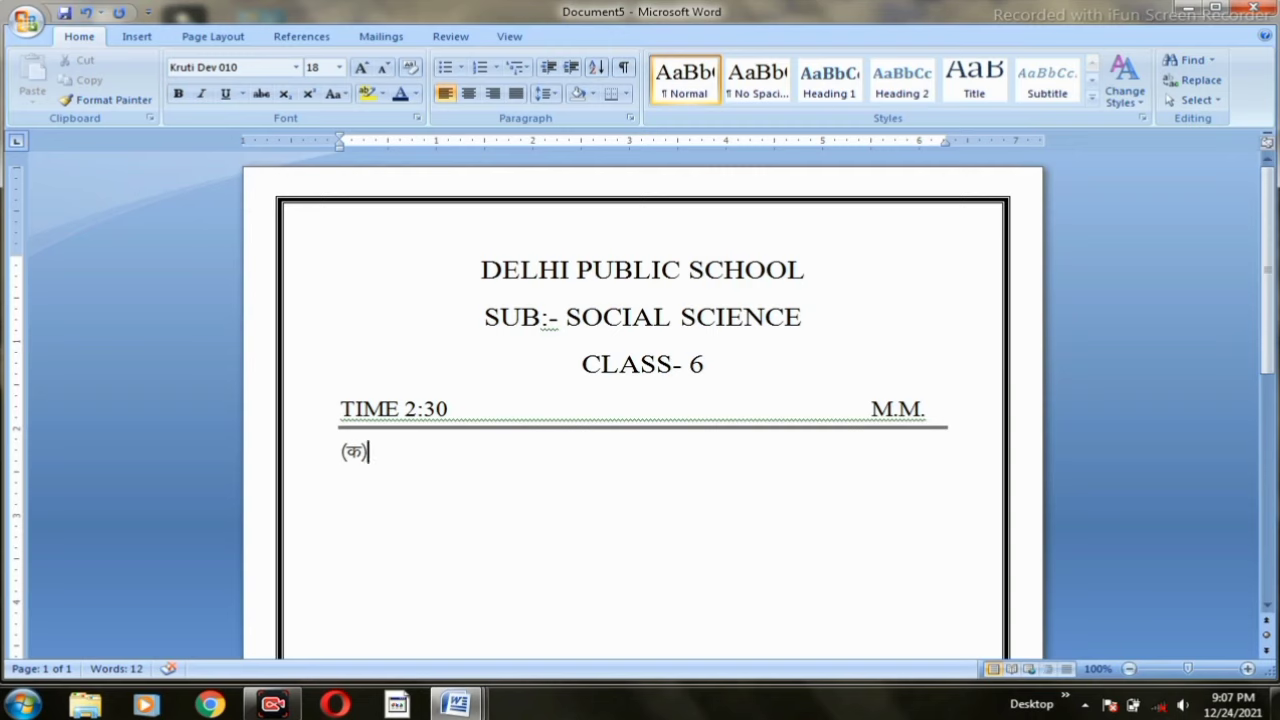
{"action": "key", "text": "Tab"}
{"action": "type", "text": "fuEufyf[kr"}
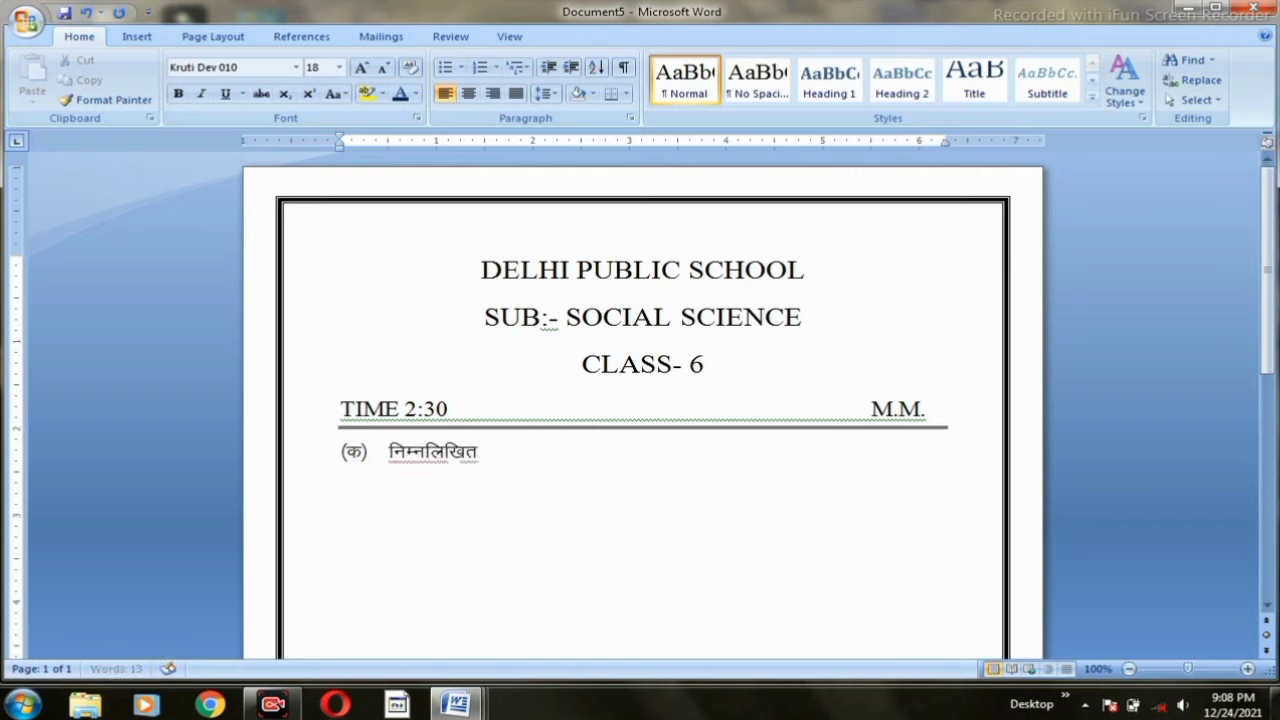
{"action": "type", "text": " iz'kuksa d"}
{"action": "type", "text": "ks gy dhft"}
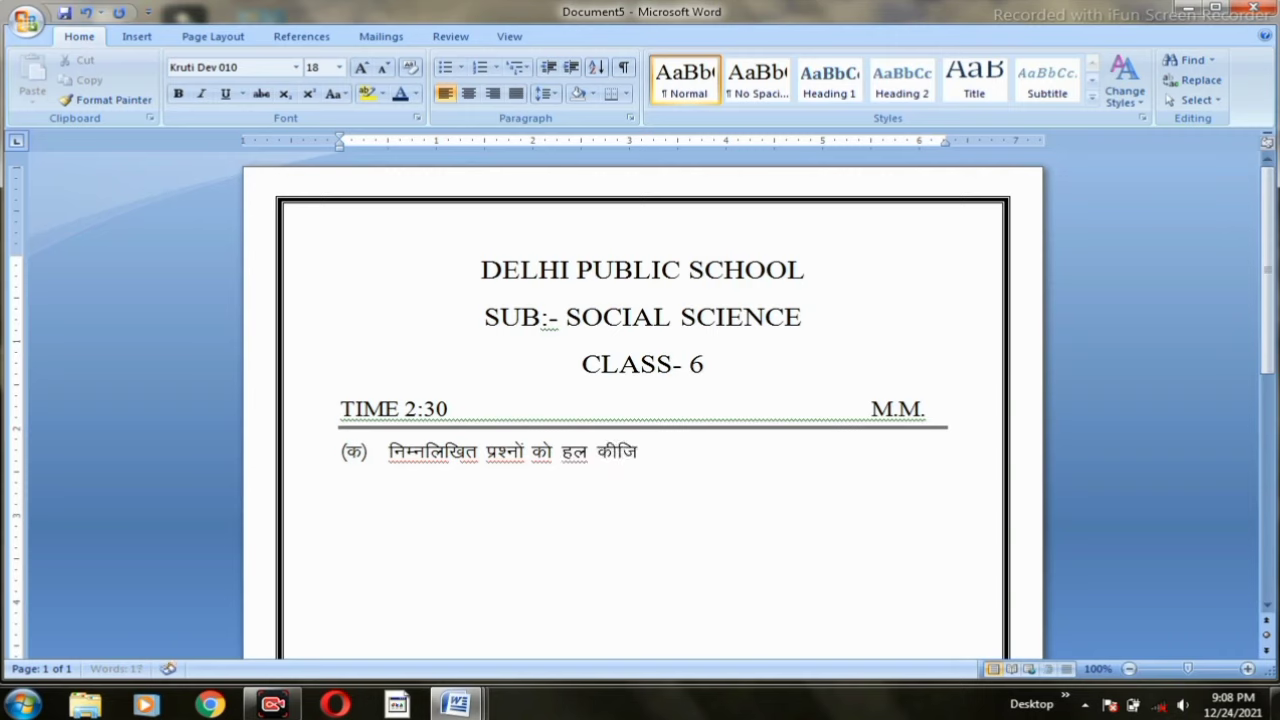
{"action": "type", "text": ","}
{"action": "type", "text": "&"}
{"action": "key", "text": "Return"}
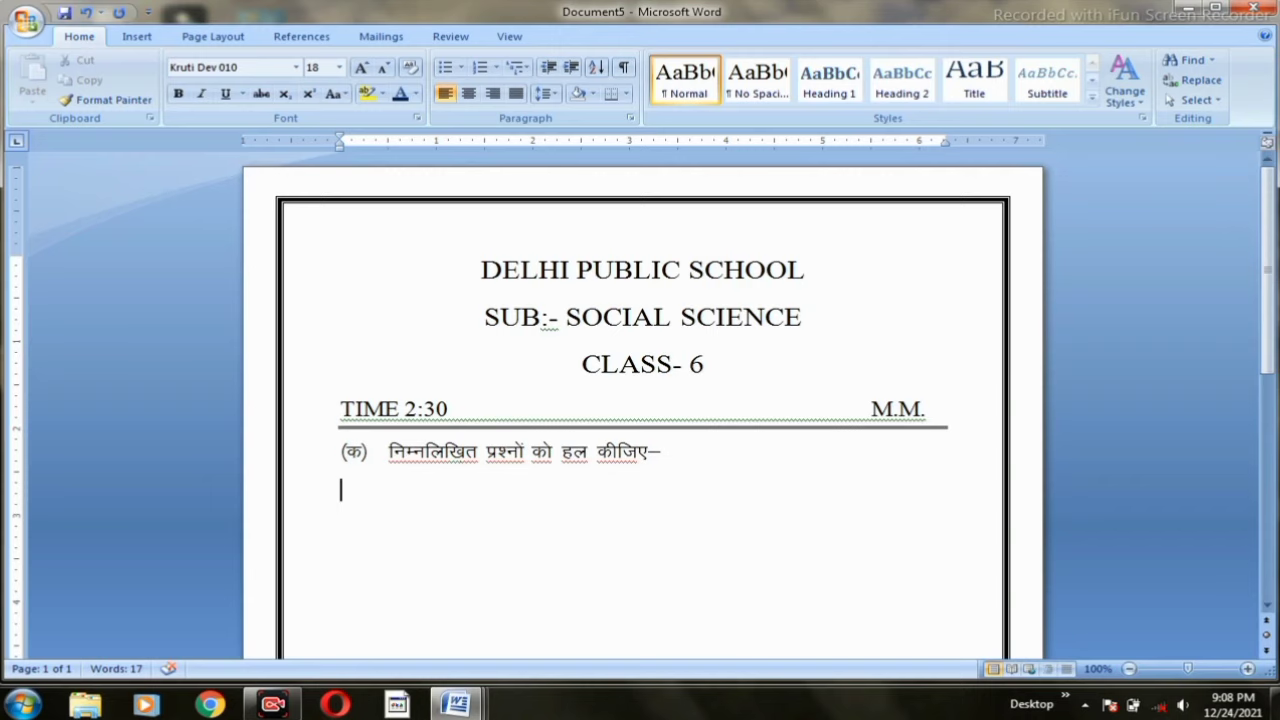
Indent the new line and type '1.' so a numbered question list begins
{"action": "key", "text": "Tab"}
{"action": "type", "text": "x~"}
{"action": "key", "text": "BackSpace"}
{"action": "key", "text": "BackSpace"}
{"action": "type", "text": "1"}
{"action": "type", "text": "."}
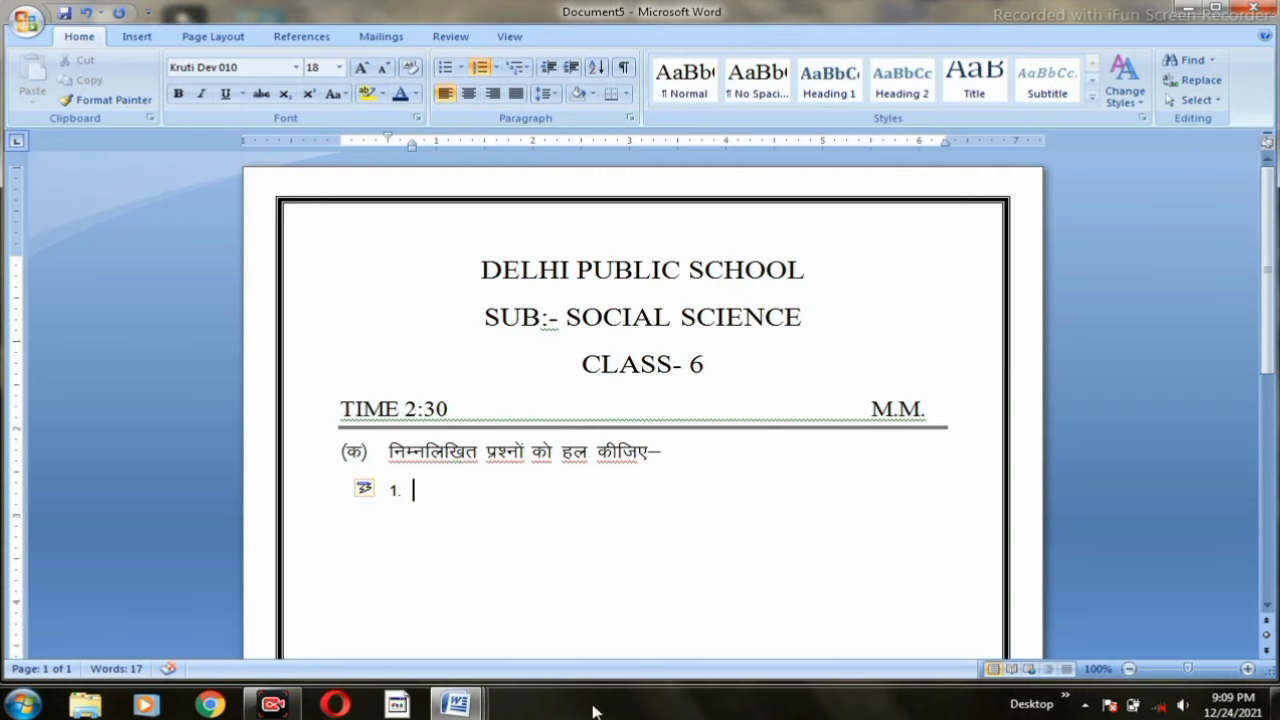
Type question 1 on India's location and extent and question 2 on its neighbouring countries
{"action": "type", "text": "Hkkjr dh"}
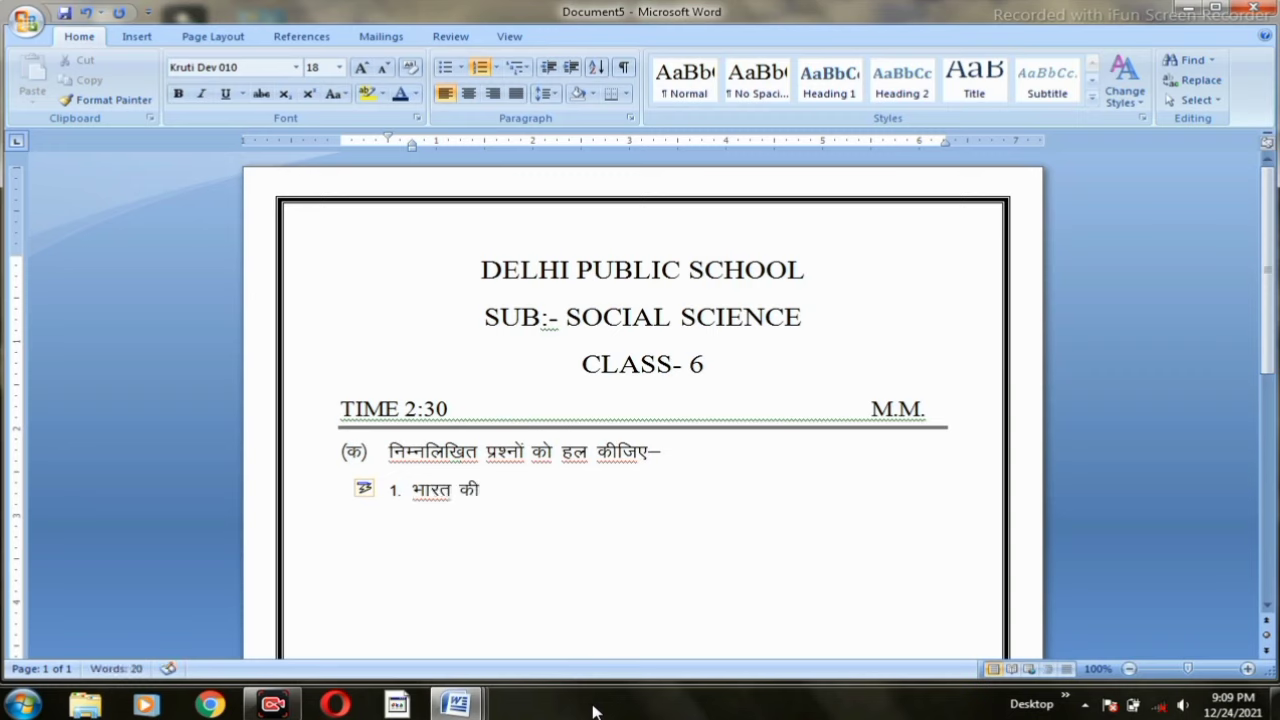
{"action": "type", "text": " fLFkfr"}
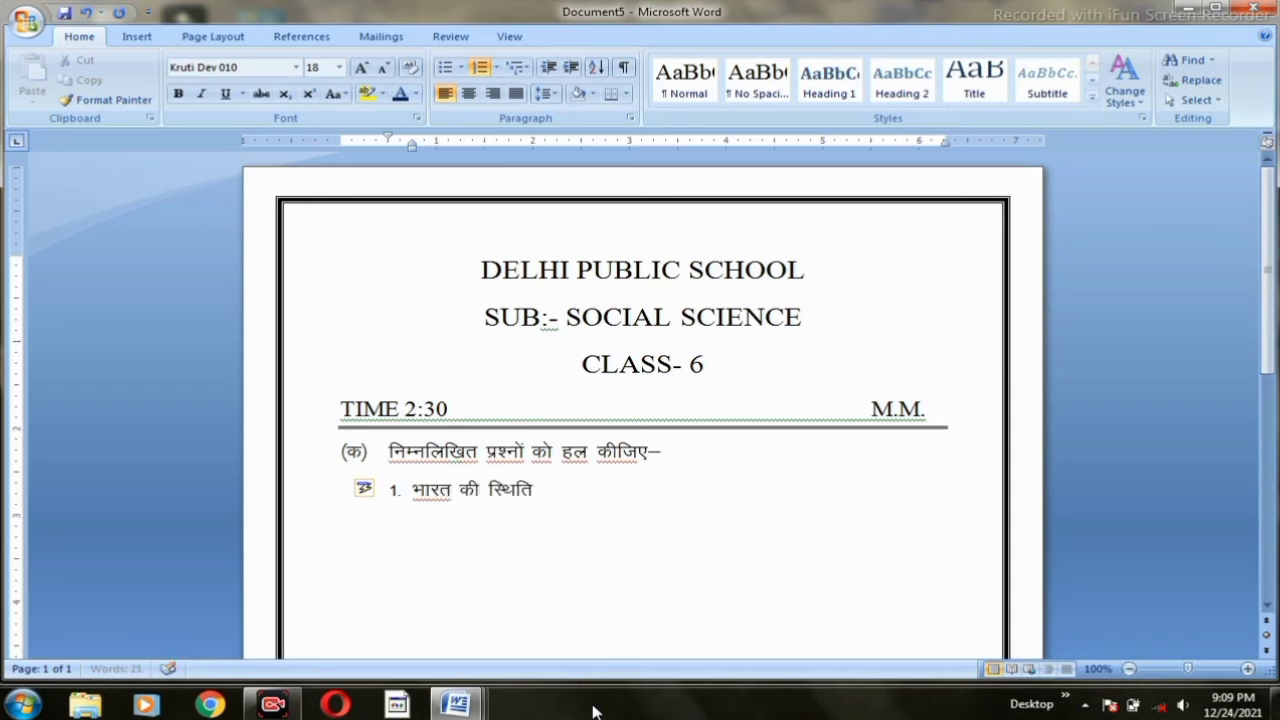
{"action": "type", "text": " ,oa f"}
{"action": "type", "text": "oLrkj crkb,"}
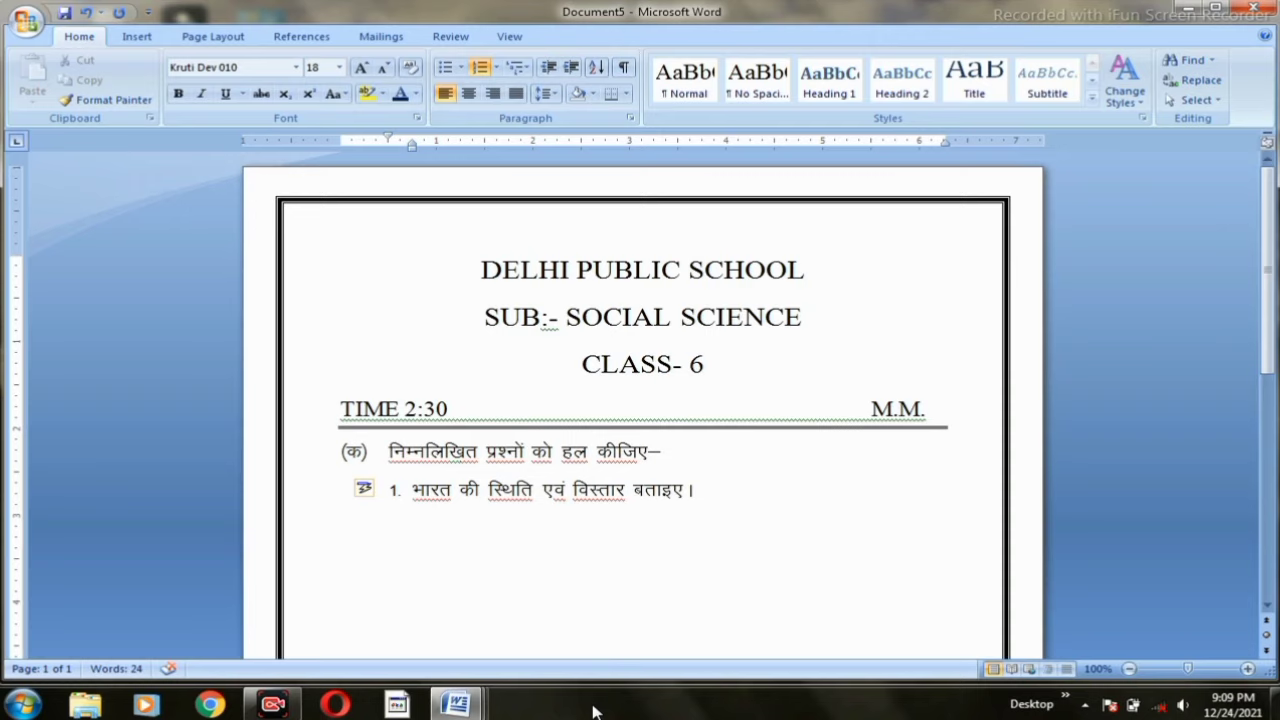
{"action": "key", "text": "Return"}
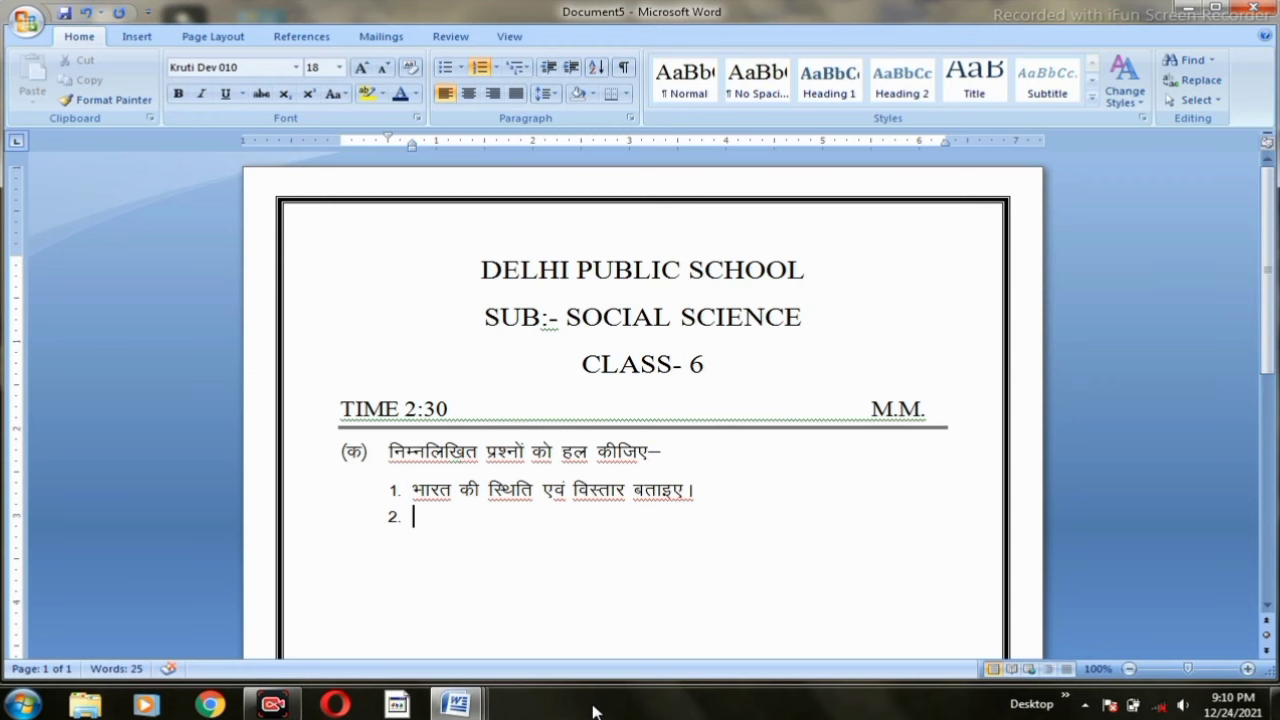
{"action": "type", "text": "H"}
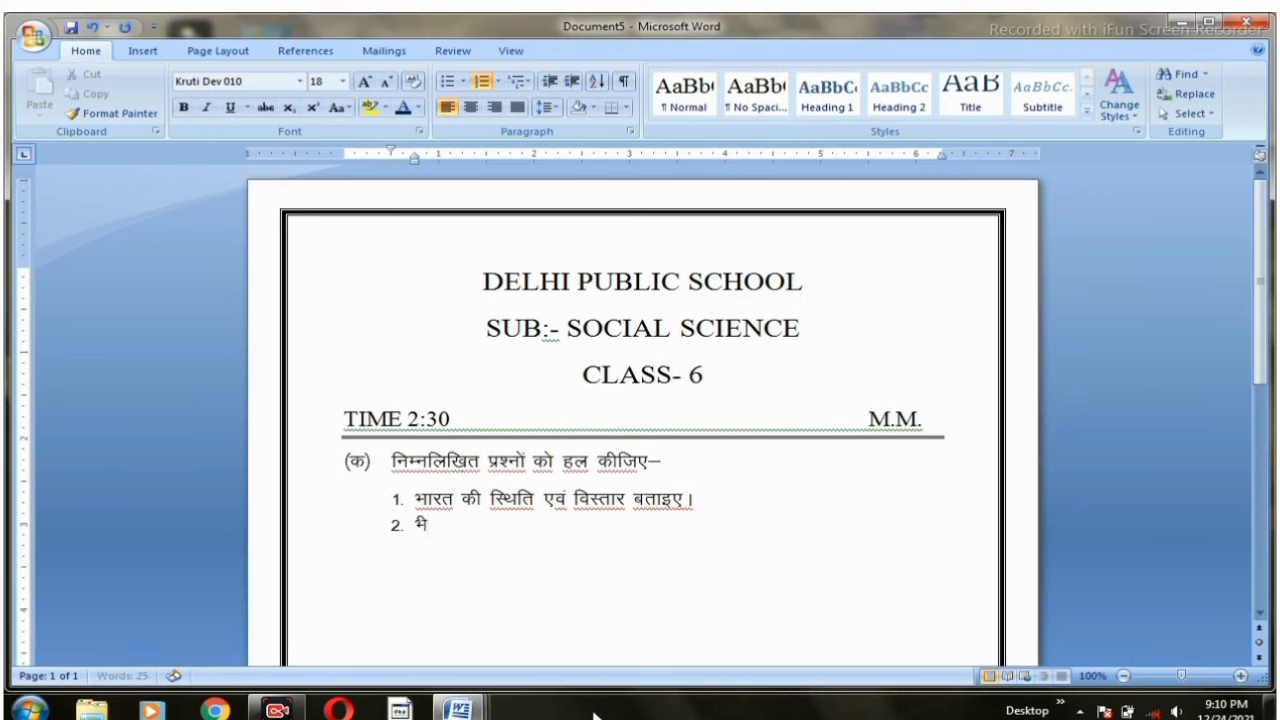
{"action": "type", "text": "kkjr ds lhek"}
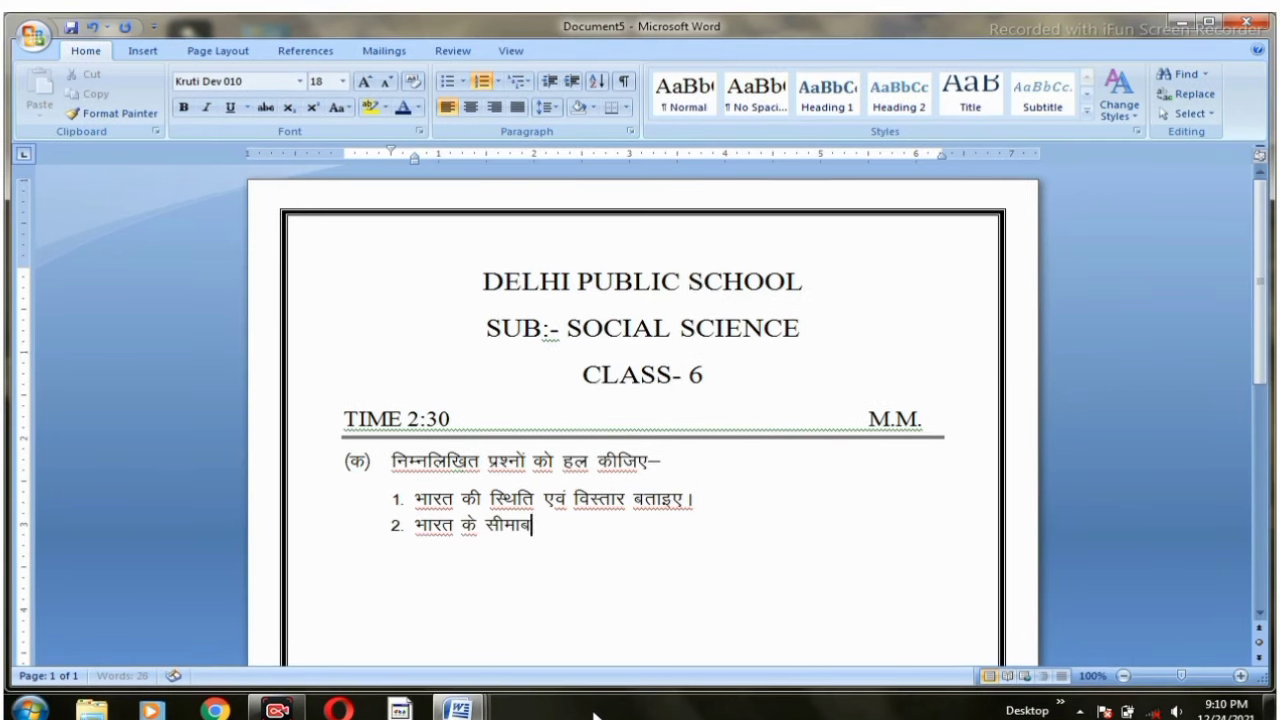
{"action": "type", "text": "orhZ n"}
{"action": "type", "text": "s'"}
{"action": "type", "text": "ksa"}
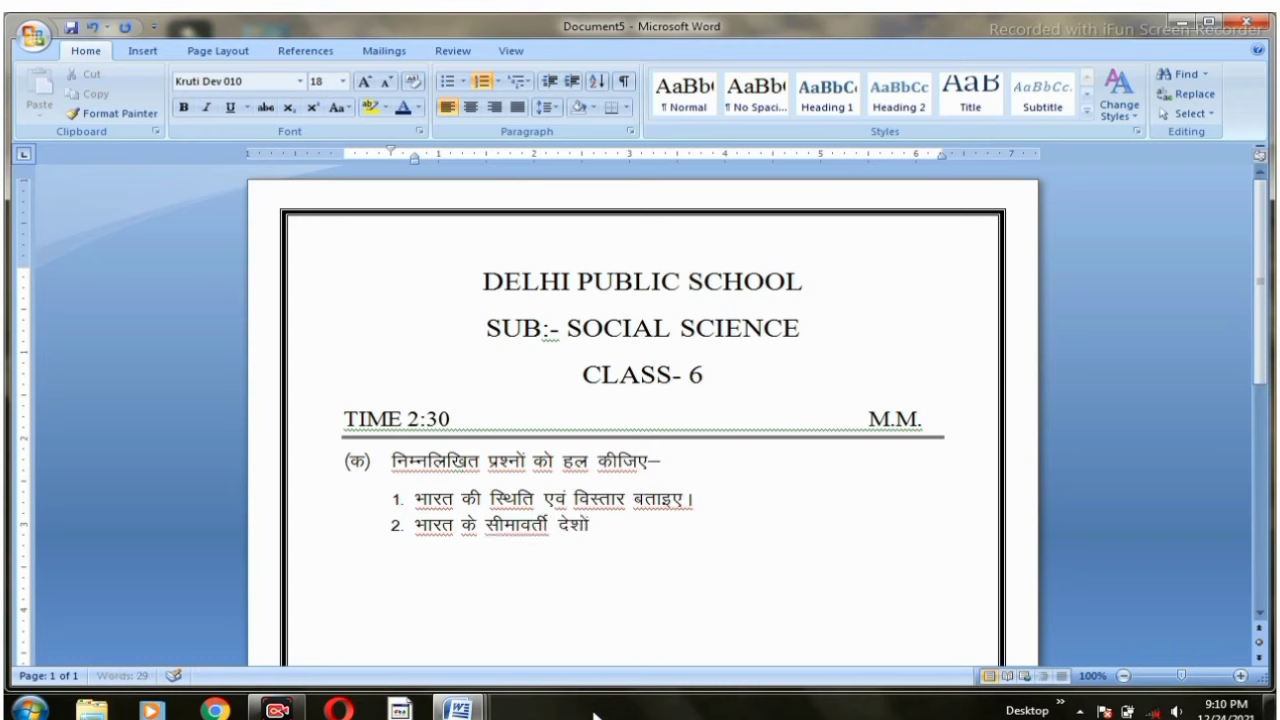
{"action": "type", "text": " ds uke crkb,"}
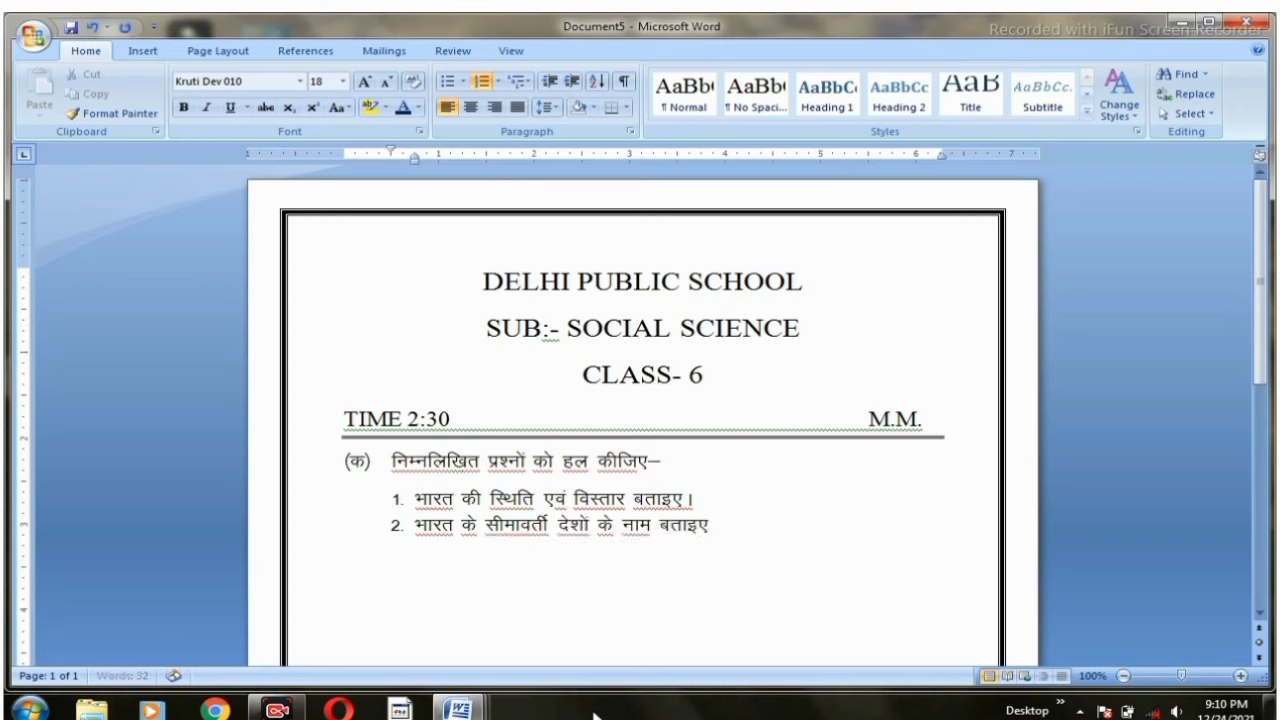
{"action": "type", "text": "A"}
{"action": "key", "text": "Return"}
Type question 3 on the northern plains' suitability for farming and question 4 on western vs eastern coastal plains
{"action": "type", "text": "Hkkjr dk mn"}
{"action": "key", "text": "BackSpace"}
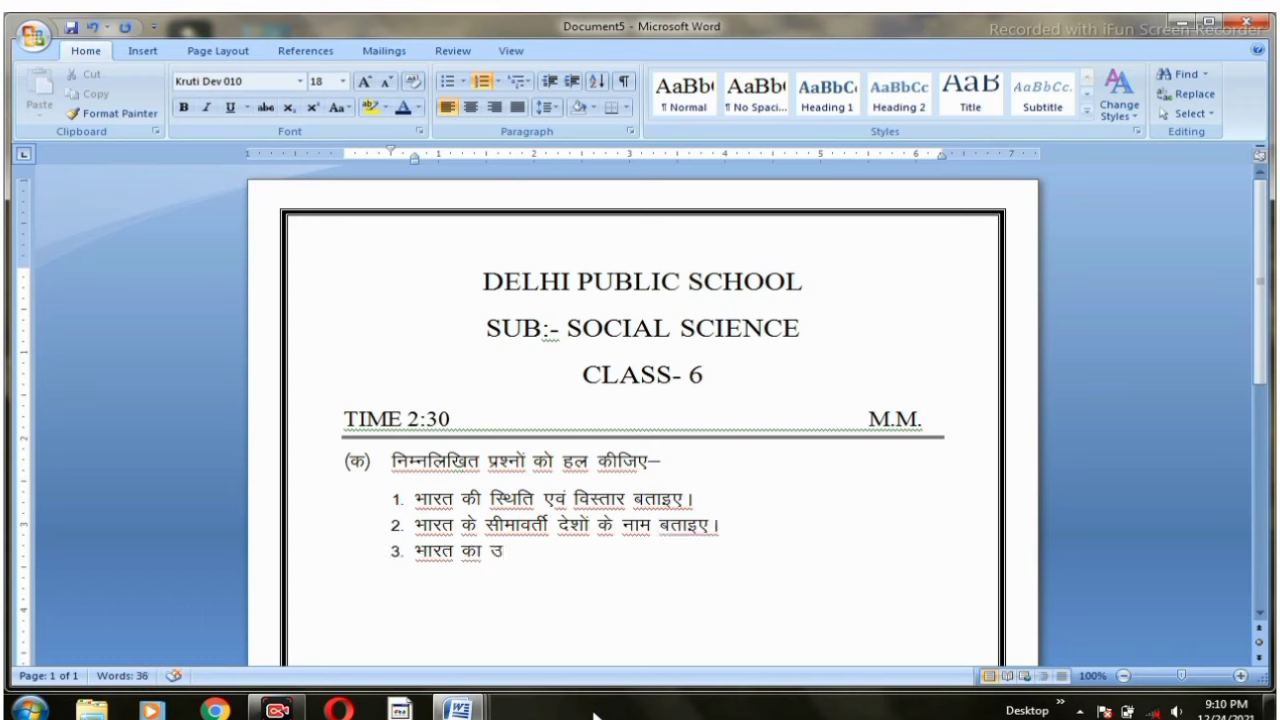
{"action": "type", "text": "mRrjh eSnk"}
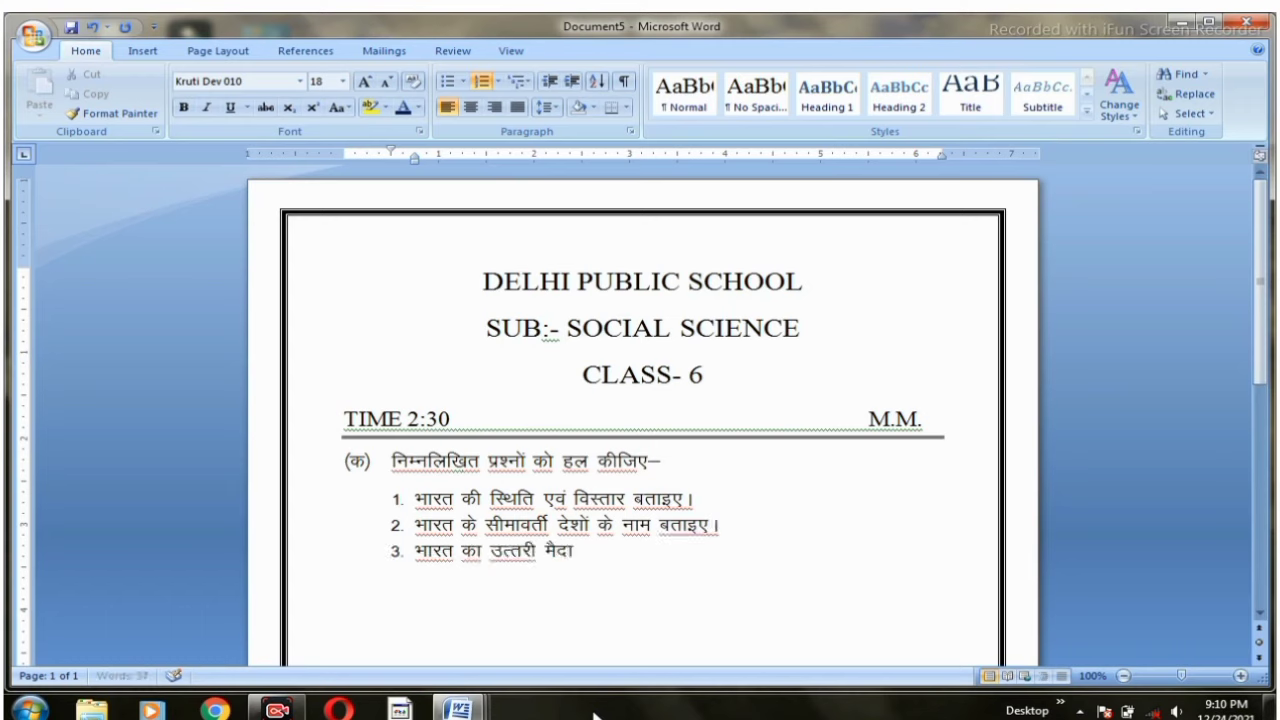
{"action": "type", "text": "u d`f\"k ds"}
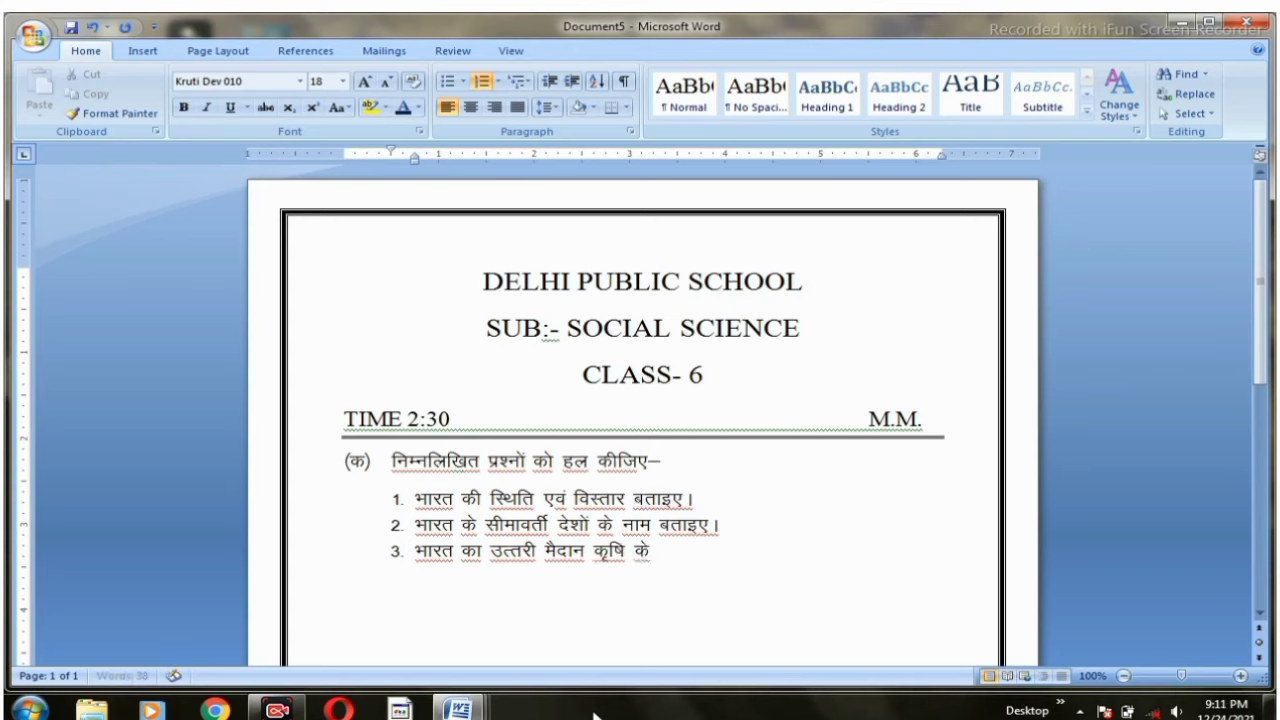
{"action": "type", "text": " fy, bru"}
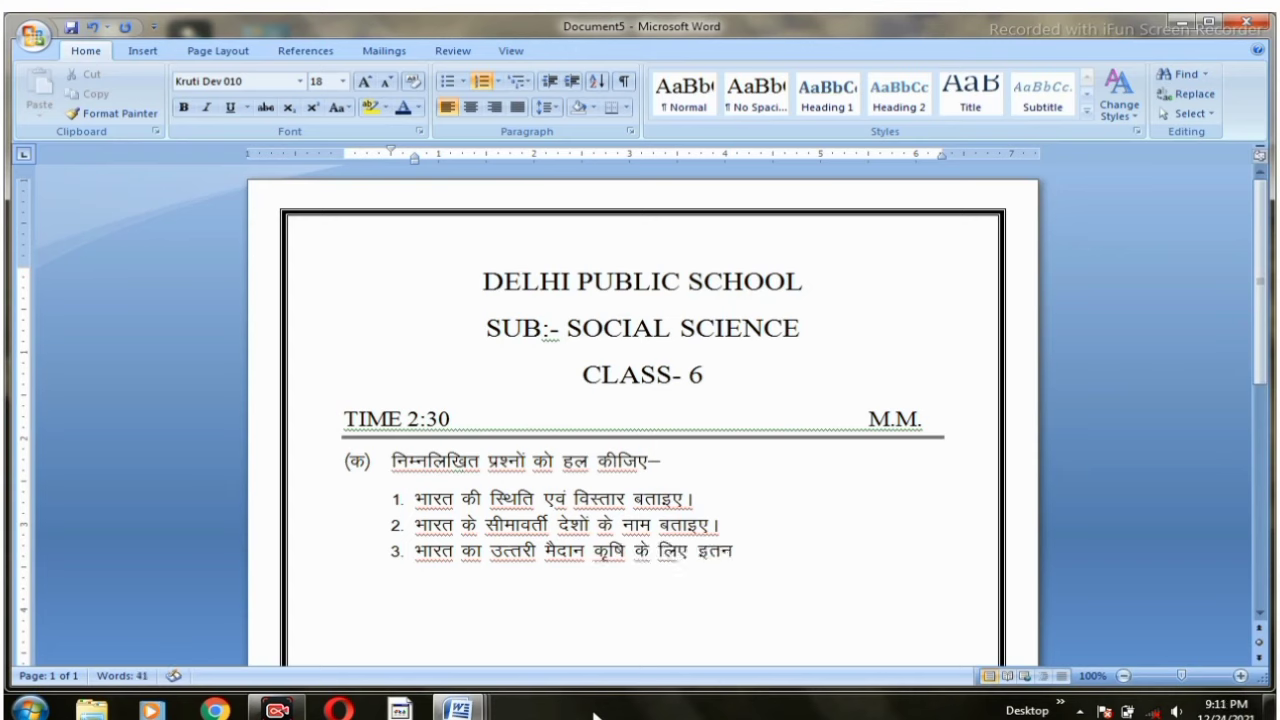
{"action": "type", "text": "k mi;"}
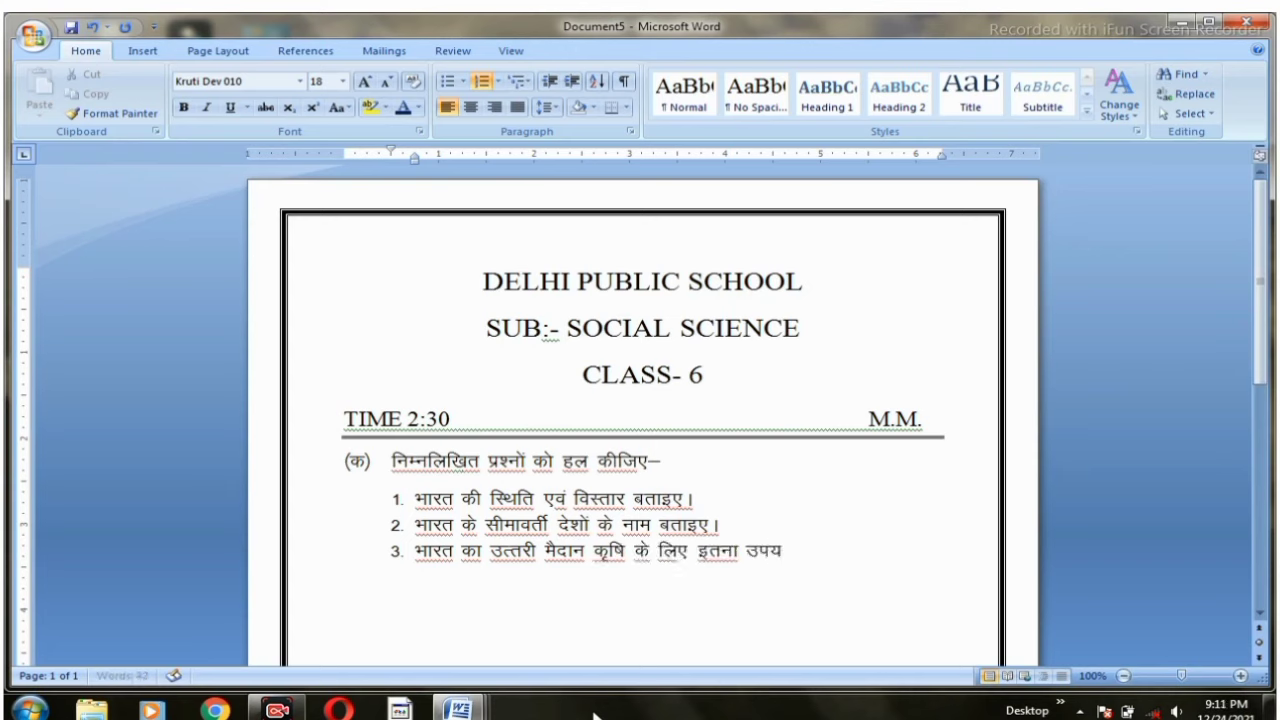
{"action": "type", "text": "qDr d~;ksa gSa\\"}
{"action": "key", "text": "Return"}
{"action": "type", "text": "if'peh"}
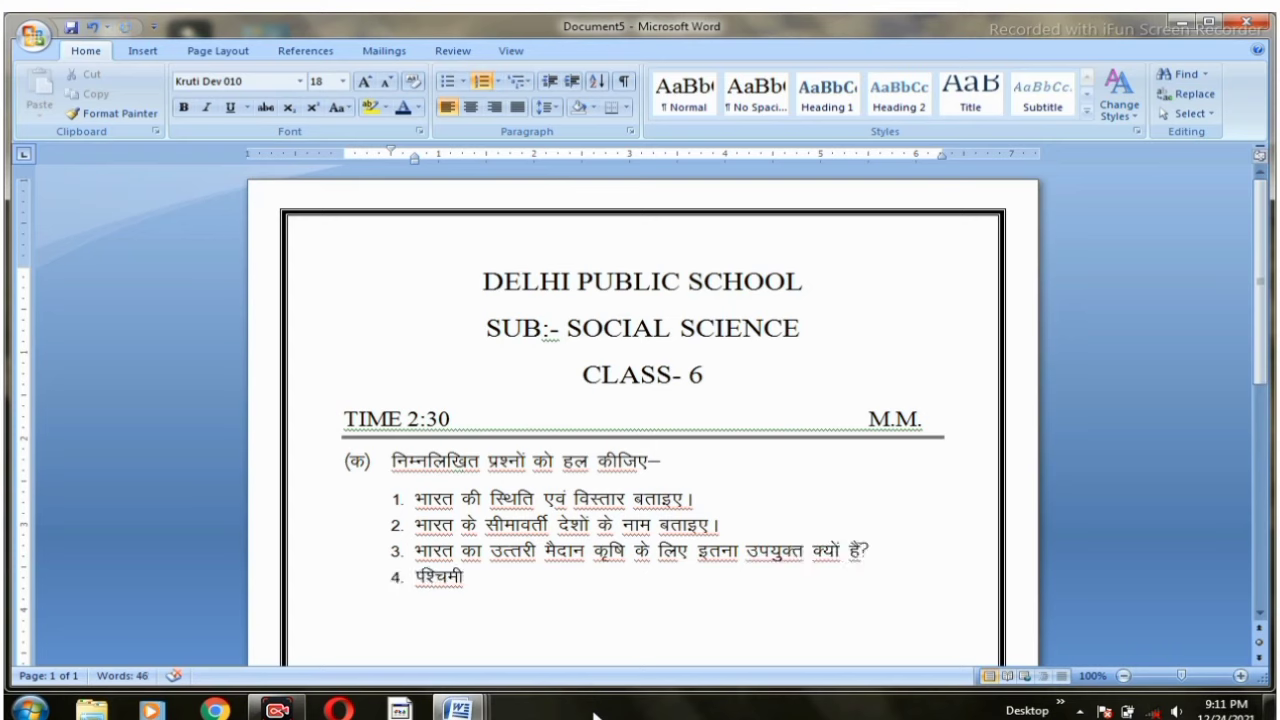
{"action": "type", "text": " rVh; ,oa "}
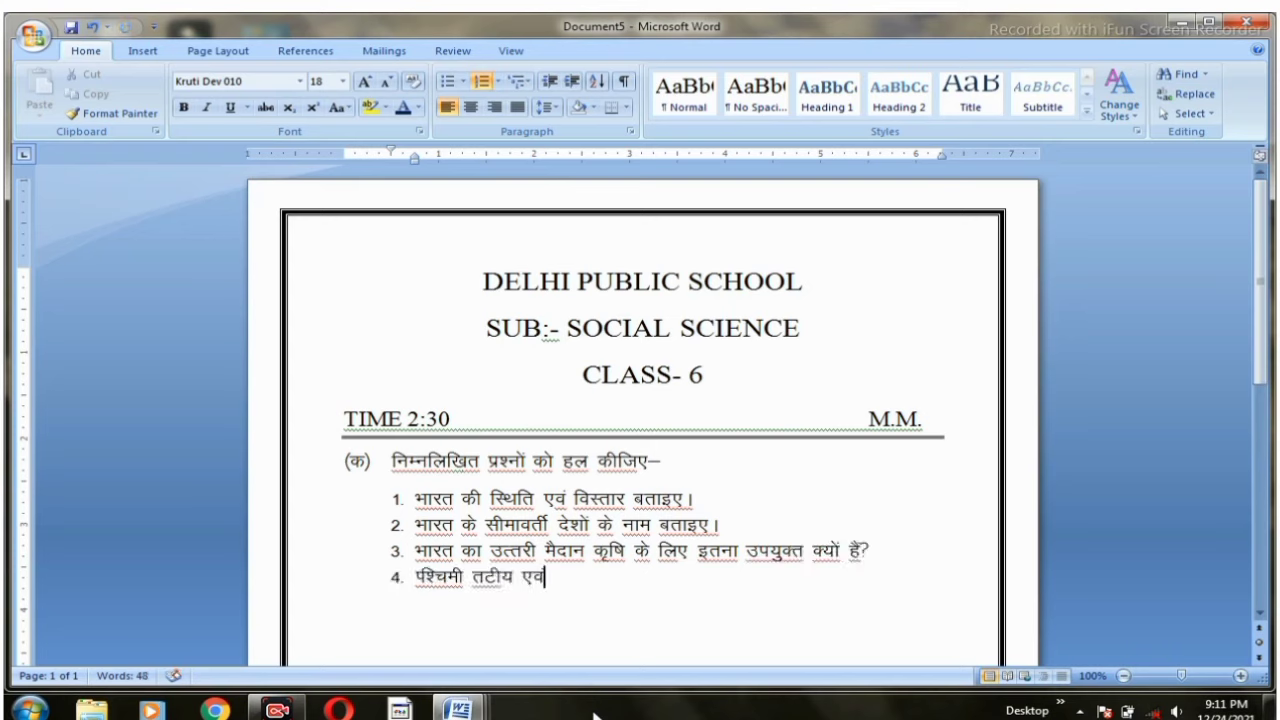
{"action": "type", "text": "iwohZ"}
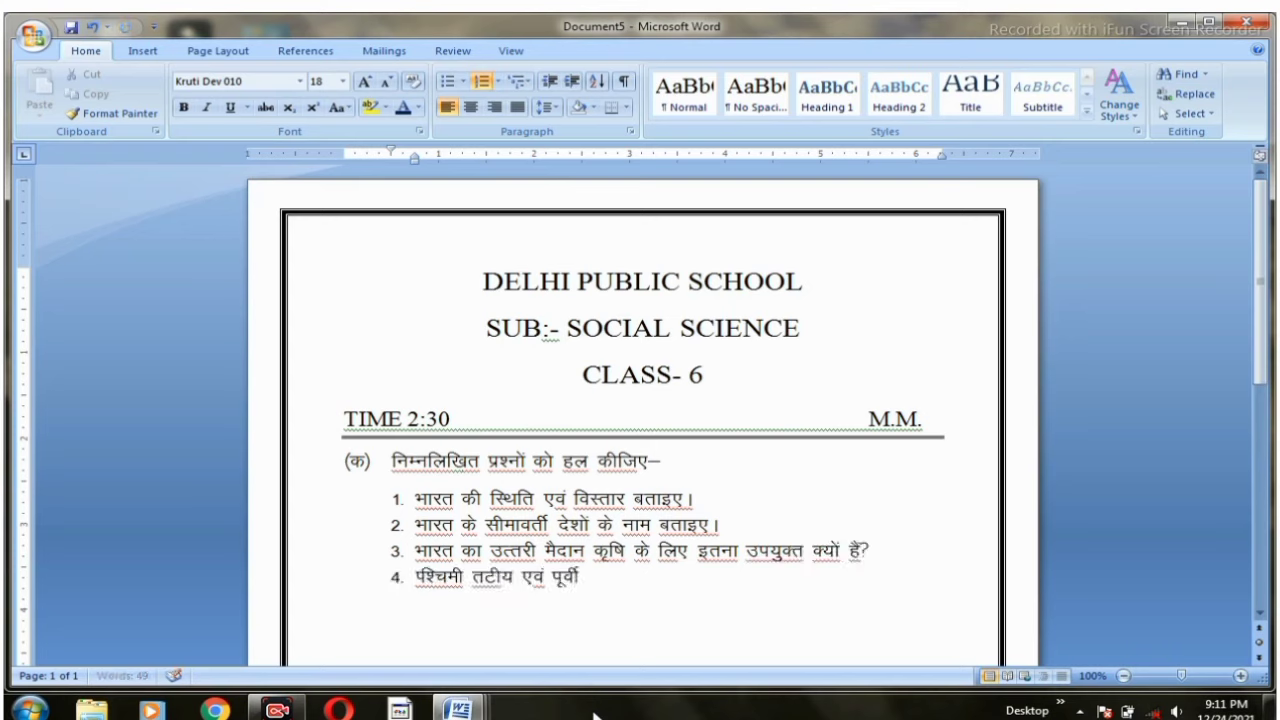
{"action": "type", "text": " rVh; e"}
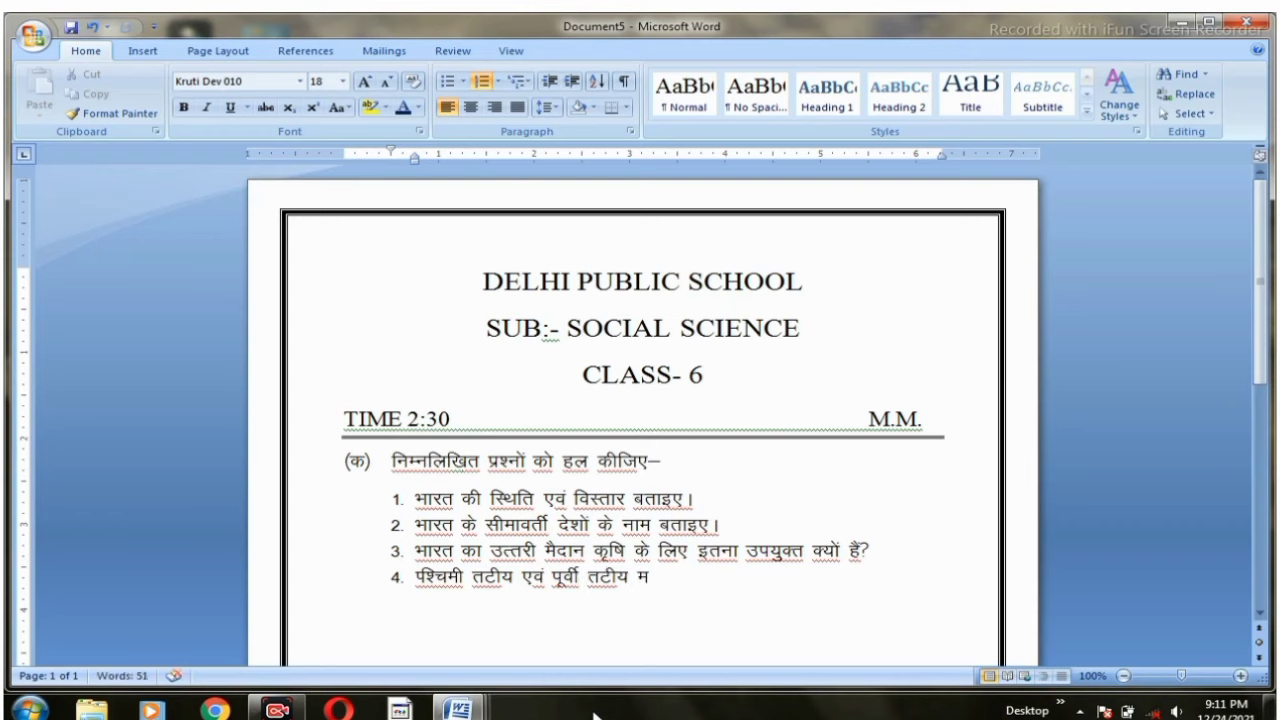
{"action": "type", "text": "s"}
{"action": "type", "text": "Snkuksa e"}
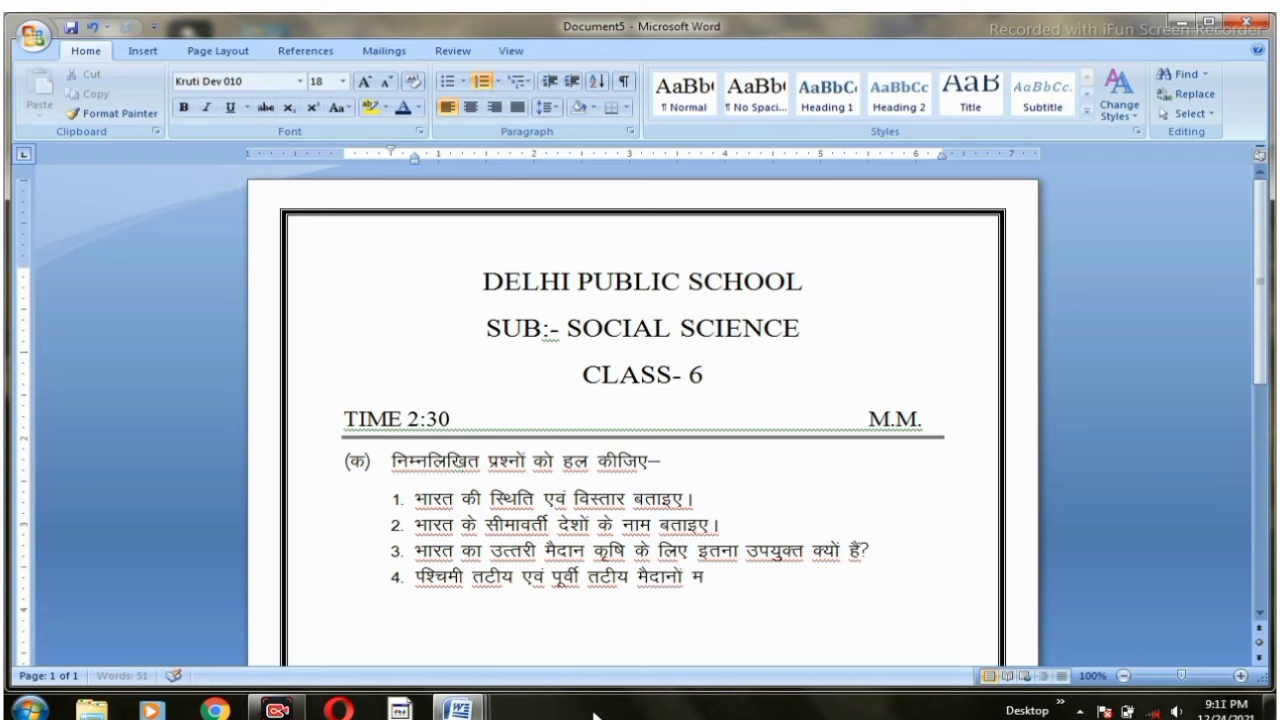
{"action": "type", "text": "sa D;k eq[;"}
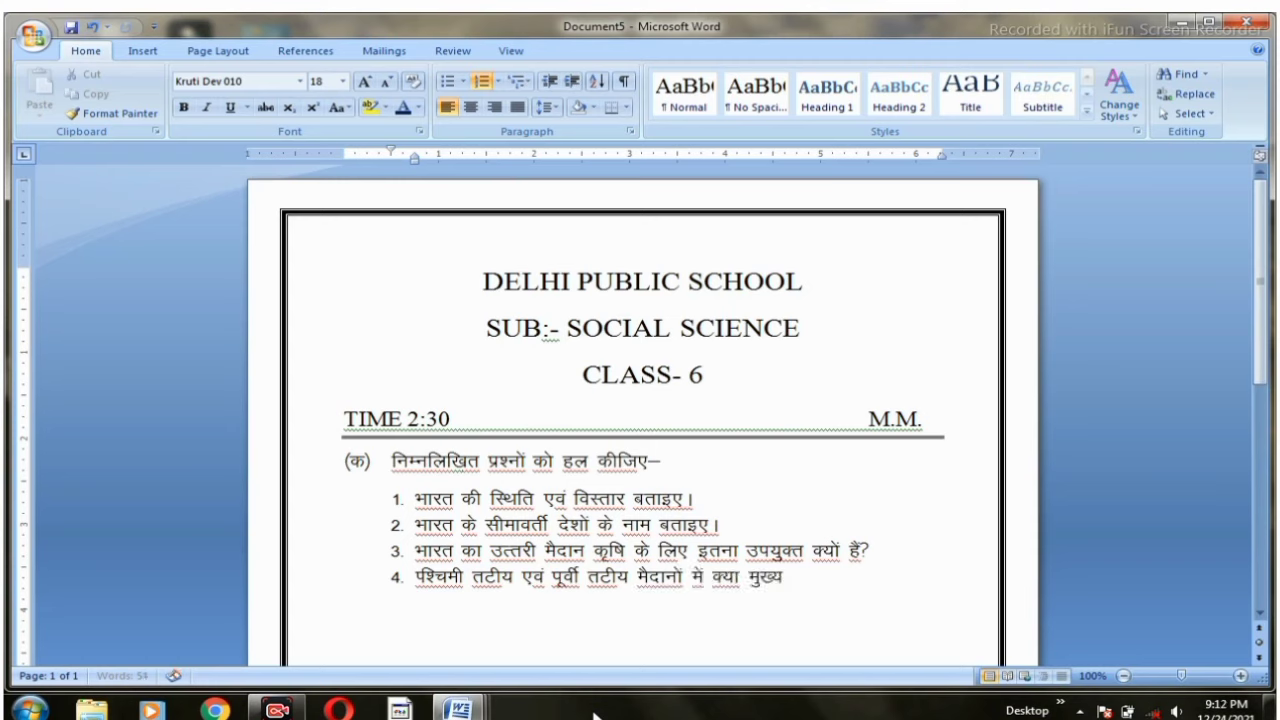
{"action": "type", "text": " varj g"}
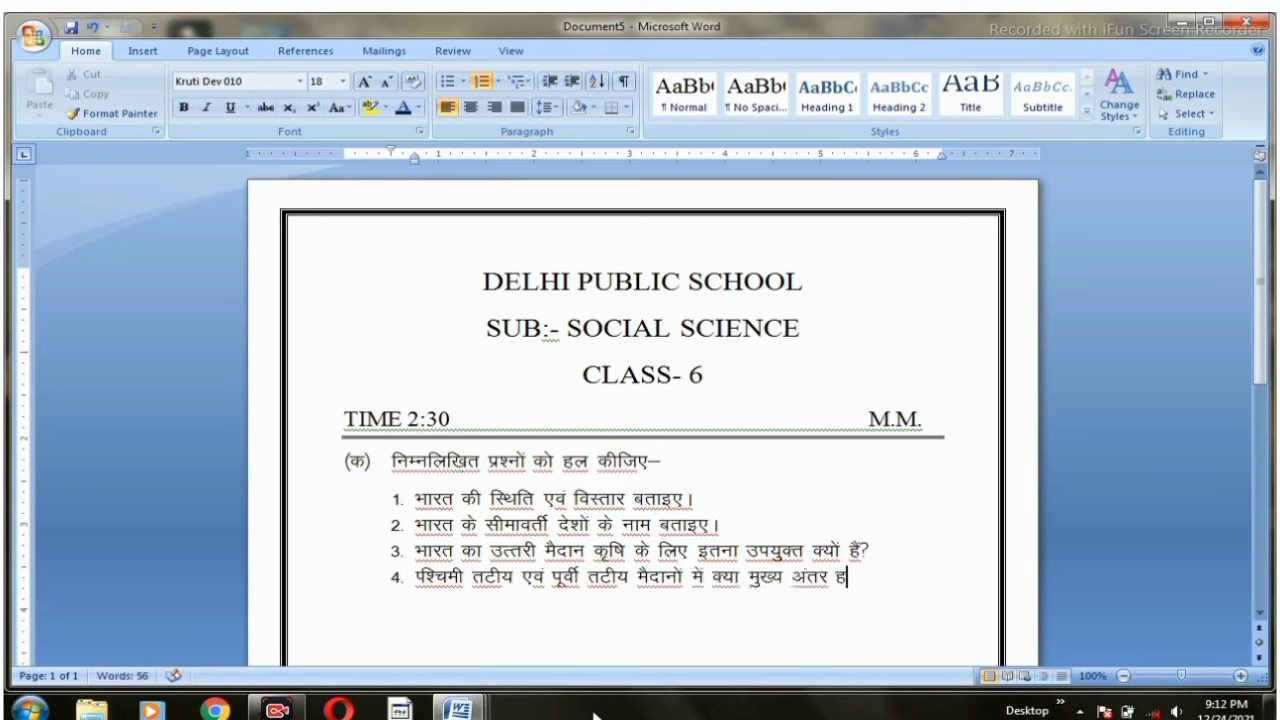
{"action": "type", "text": "S\\"}
{"action": "key", "text": "Return"}
End the list and type '(ख)', a tab, then 'रिक्त स्थानों की पूर्ति कीजिए–' on its own line
{"action": "key", "text": "BackSpace"}
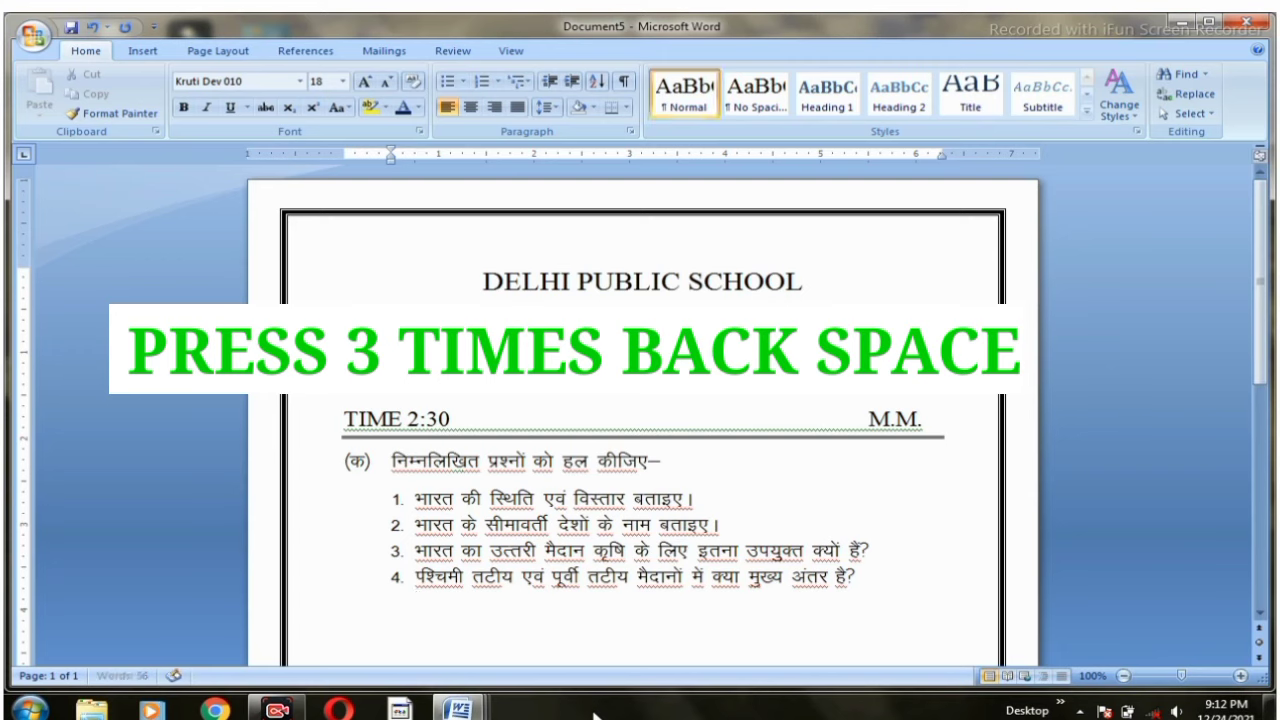
{"action": "key", "text": "BackSpace"}
{"action": "key", "text": "BackSpace"}
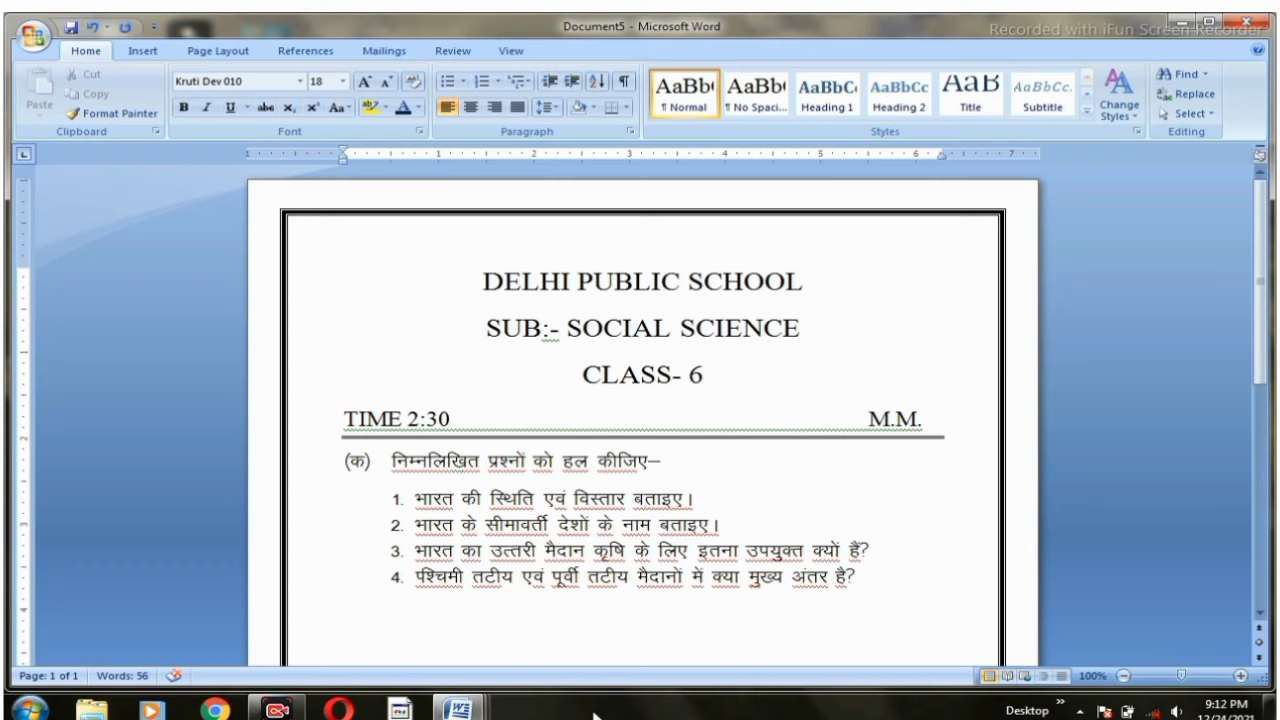
{"action": "type", "text": "("}
{"action": "type", "text": "[k"}
{"action": "type", "text": ")"}
{"action": "key", "text": "Tab"}
{"action": "type", "text": "f"}
{"action": "type", "text": "jd~r LFkkuksa dh iwfrZ dhft,&"}
{"action": "key", "text": "Return"}
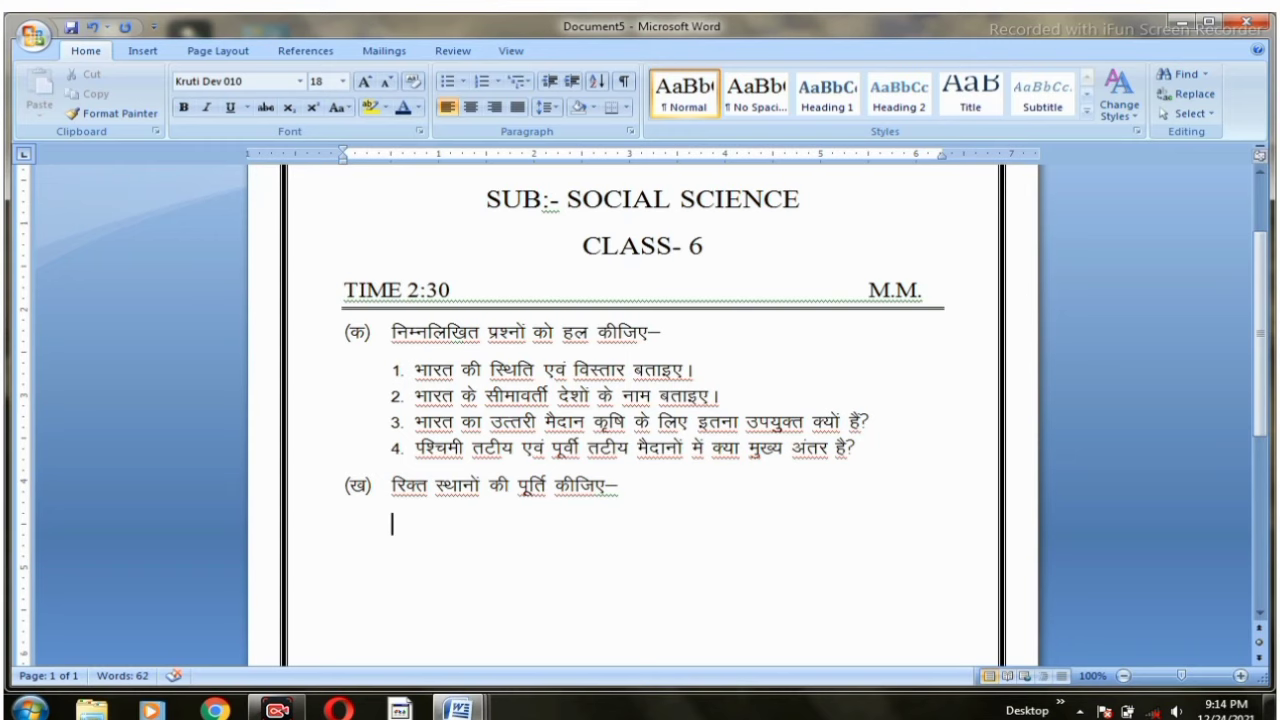
Write item 1 'यमुना............की प्रमुख सहायक नदी हैं।', copying its dotted blank for reuse
{"action": "type", "text": "1"}
{"action": "type", "text": "."}
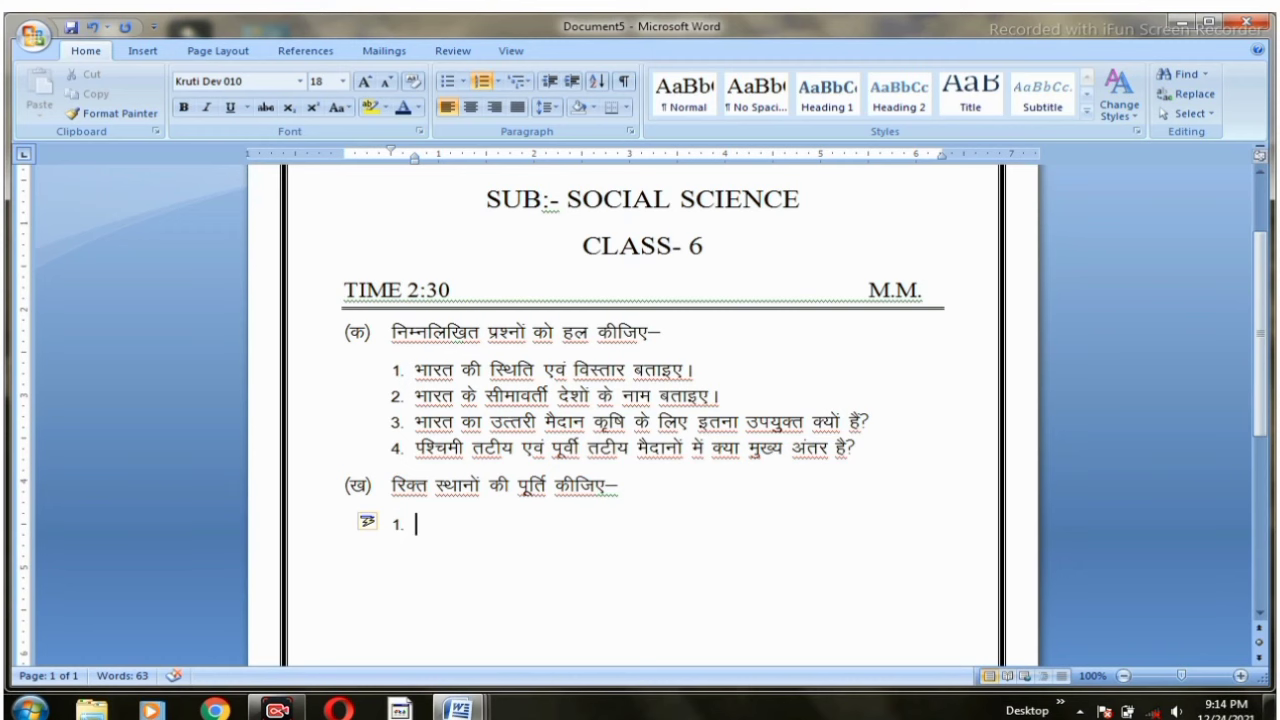
{"action": "type", "text": ";equk......."}
{"action": "key", "text": "shift+Left"}
{"action": "key", "text": "shift+Left"}
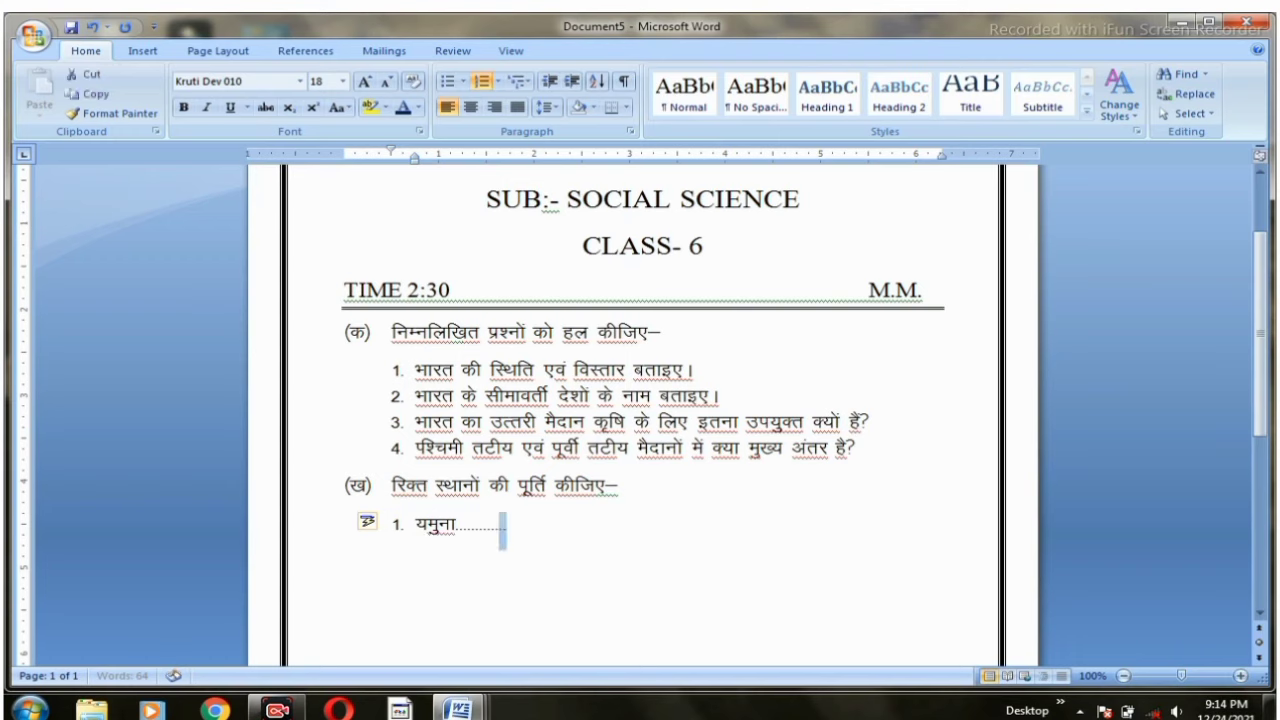
{"action": "key", "text": "shift+Left"}
{"action": "key", "text": "shift+Left"}
{"action": "key", "text": "shift+Left"}
{"action": "key", "text": "shift+Left"}
{"action": "key", "text": "shift+Left"}
{"action": "key", "text": "shift+Left"}
{"action": "key", "text": "shift+Left"}
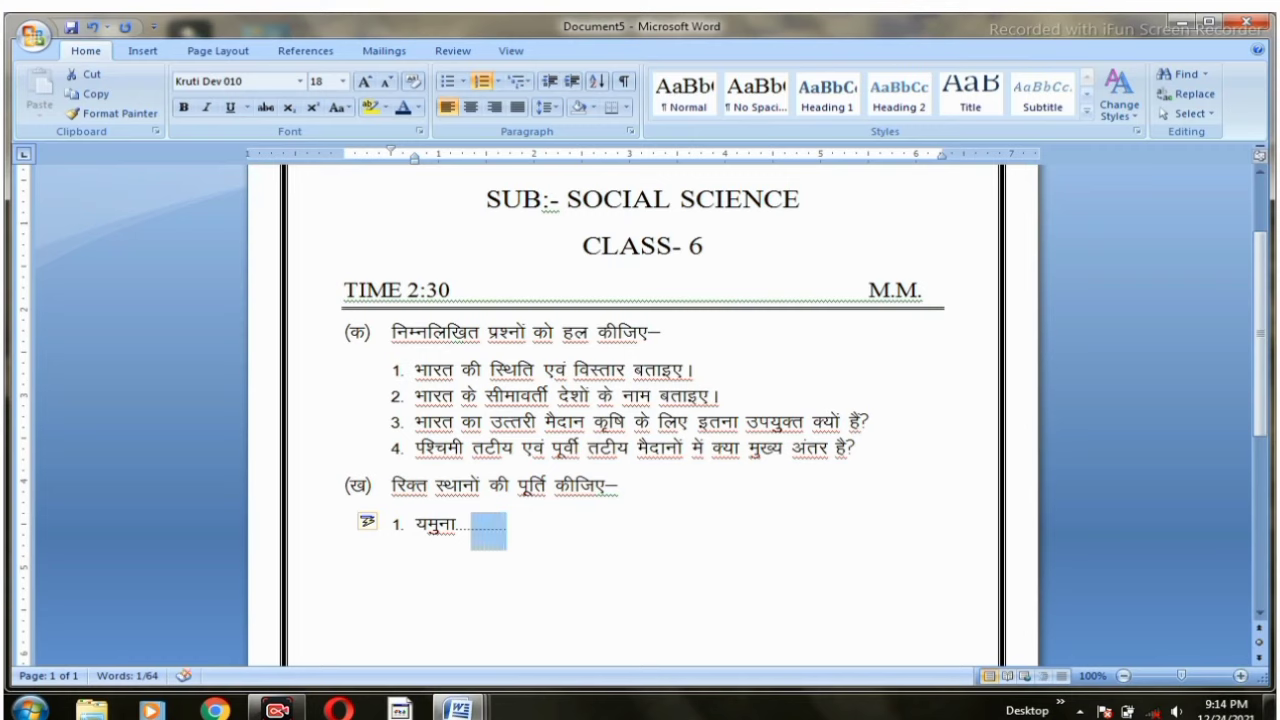
{"action": "key", "text": "shift+Left"}
{"action": "key", "text": "shift+Left"}
{"action": "key", "text": "shift+Left"}
{"action": "key", "text": "shift+Left"}
{"action": "key", "text": "ctrl+c"}
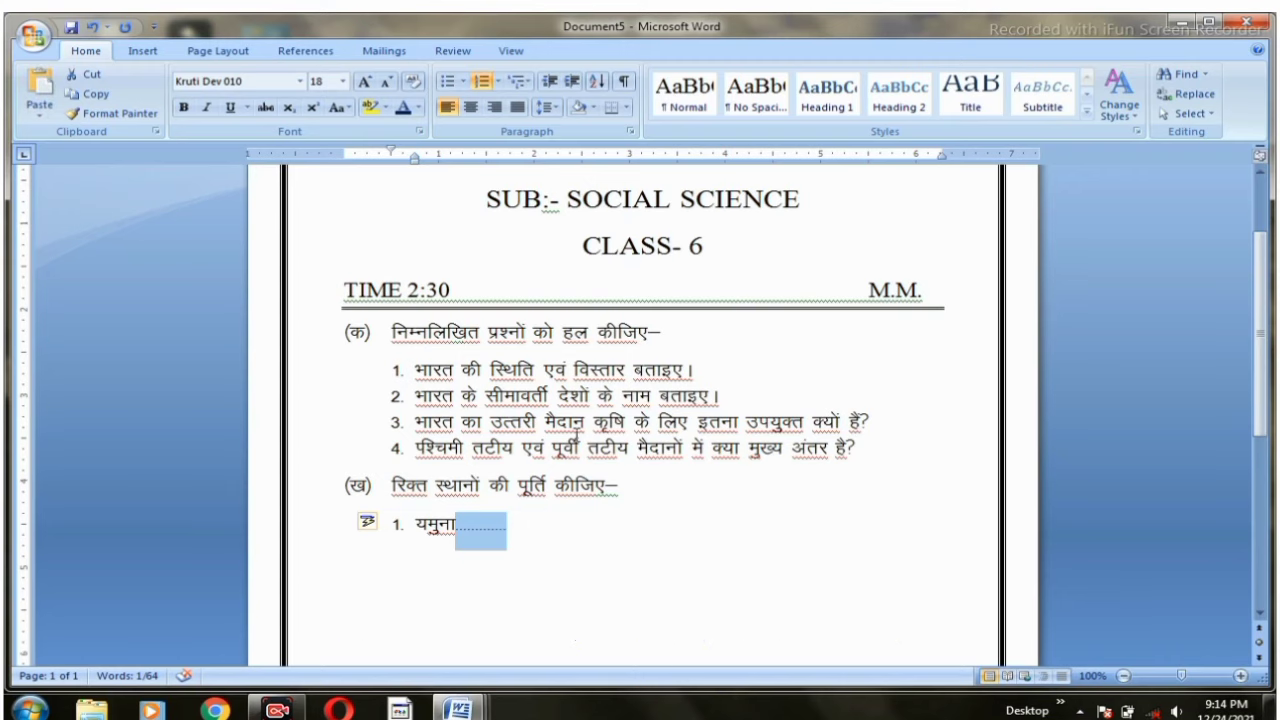
{"action": "key", "text": "Right"}
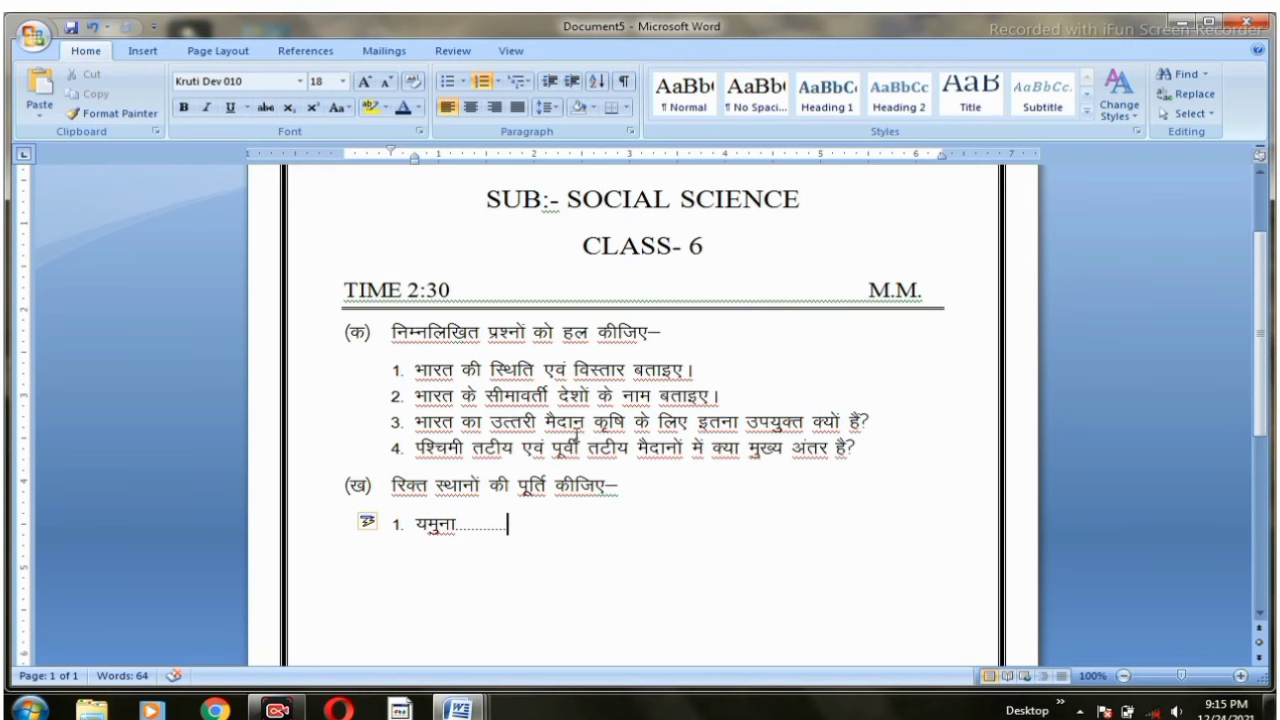
{"action": "type", "text": "dh izeq[k lgk;d unh gSaA"}
{"action": "key", "text": "Return"}
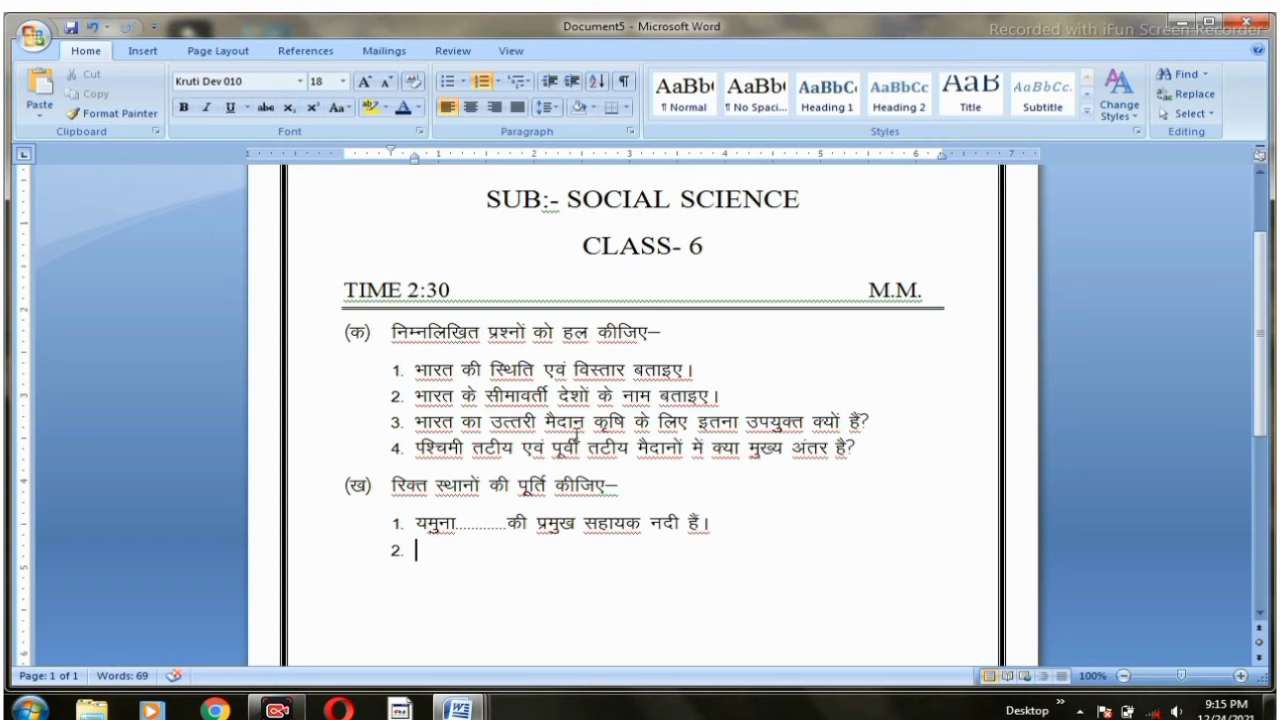
Add items 2 and 3 on India's desert and the western coast's southern part, pasting dotted blanks, then end the list
{"action": "type", "text": "Hkkjr ds e#LFky dks"}
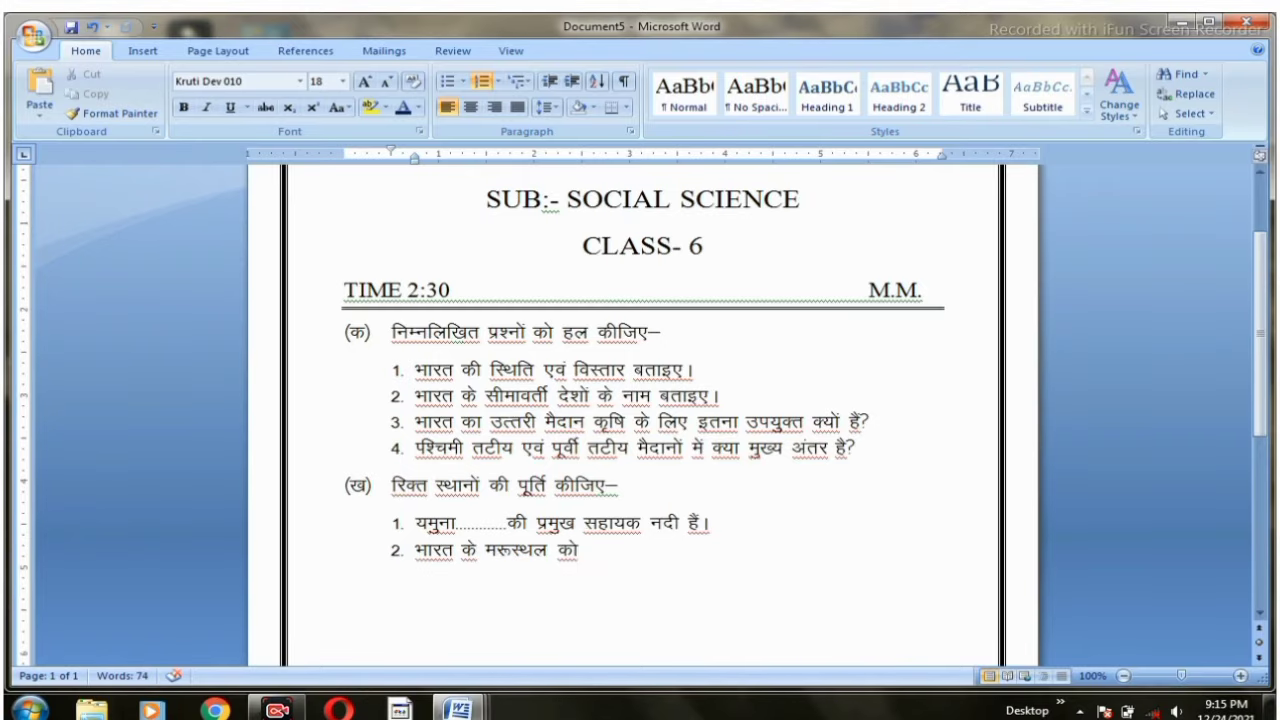
{"action": "key", "text": "ctrl+v"}
{"action": "type", "text": "dk e#LFky Hkh dgrs gSaA"}
{"action": "key", "text": "Return"}
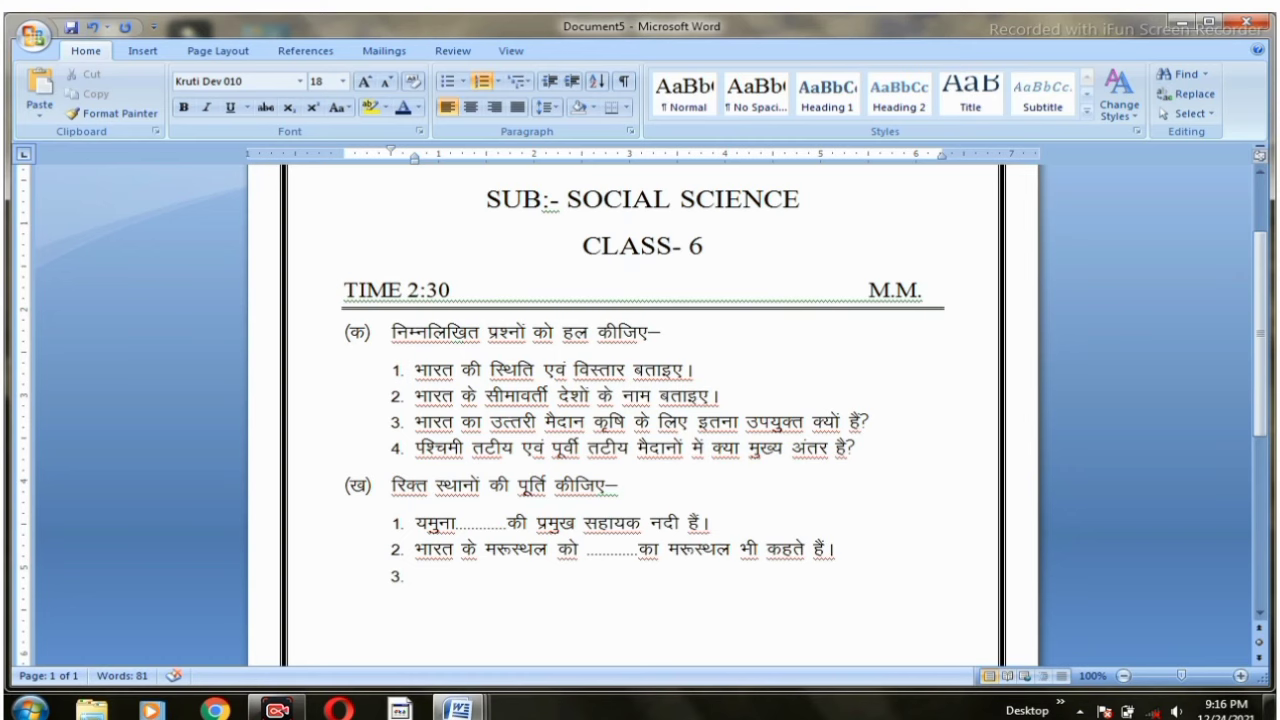
{"action": "type", "text": "if'peh  rV ds nf{k.kh Hkkx dks"}
{"action": "key", "text": "ctrl+v"}
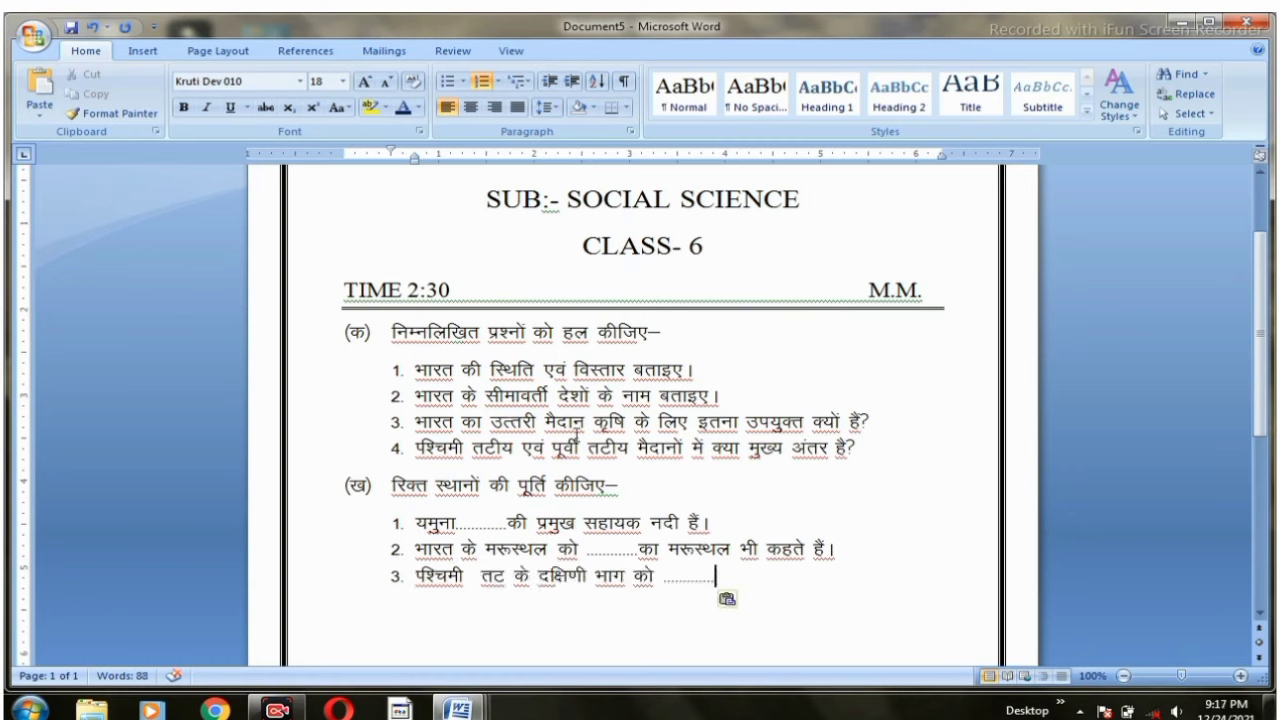
{"action": "type", "text": "gSaA"}
{"action": "key", "text": "Return"}
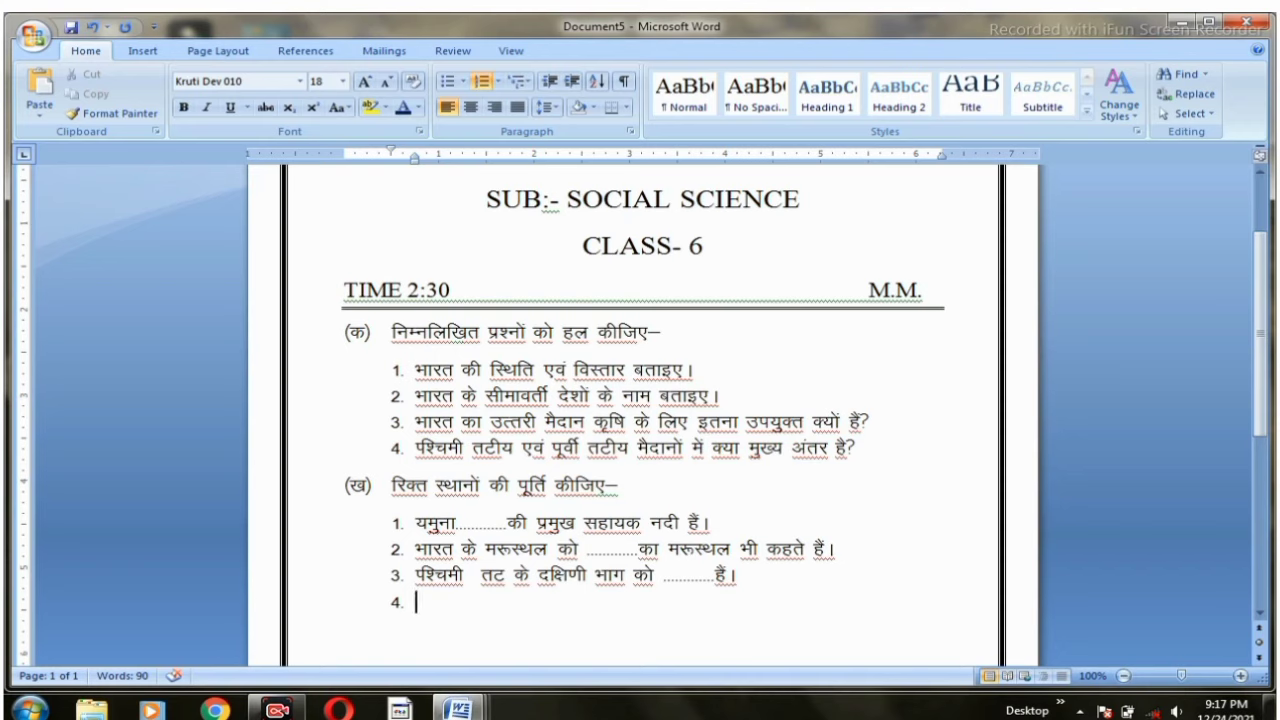
{"action": "key", "text": "BackSpace"}
{"action": "key", "text": "BackSpace"}
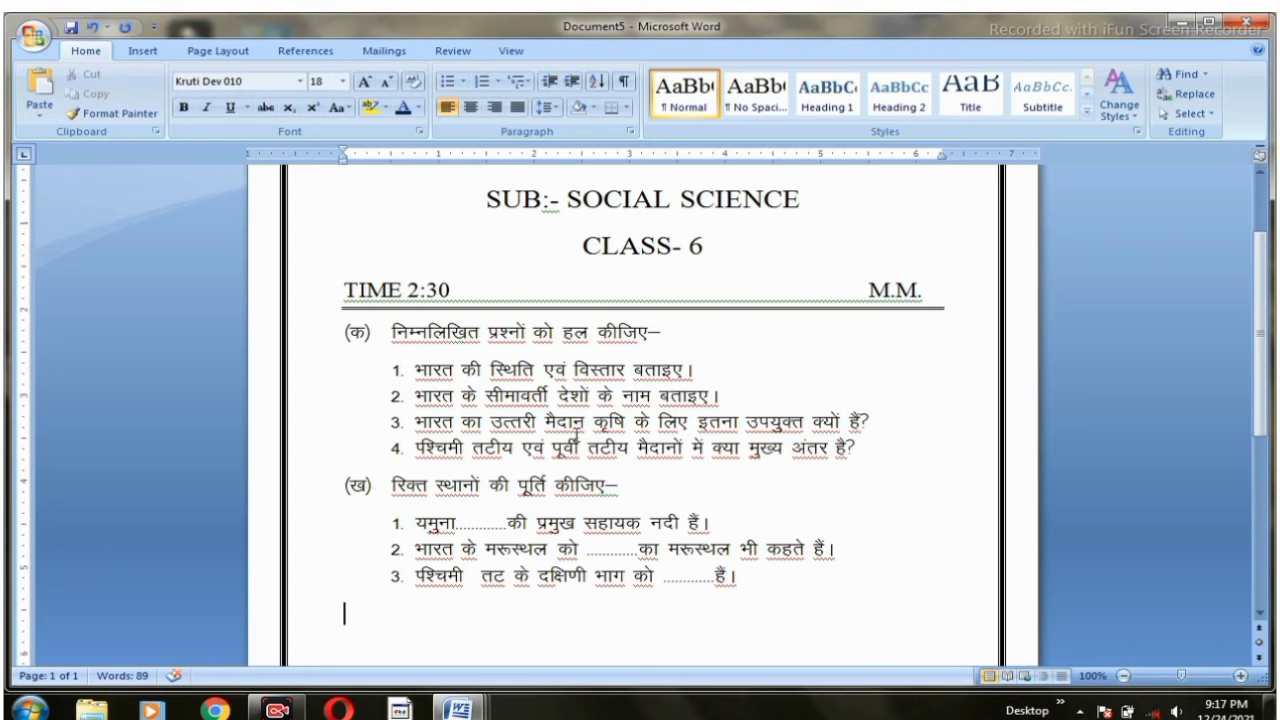
Type '(ग)', a tab, then 'मिलान कीजिए–', and start an indented item '1.' below it
{"action": "type", "text": "("}
{"action": "type", "text": "x"}
{"action": "type", "text": ")"}
{"action": "key", "text": "Tab"}
{"action": "type", "text": "मिलान कीजिए–"}
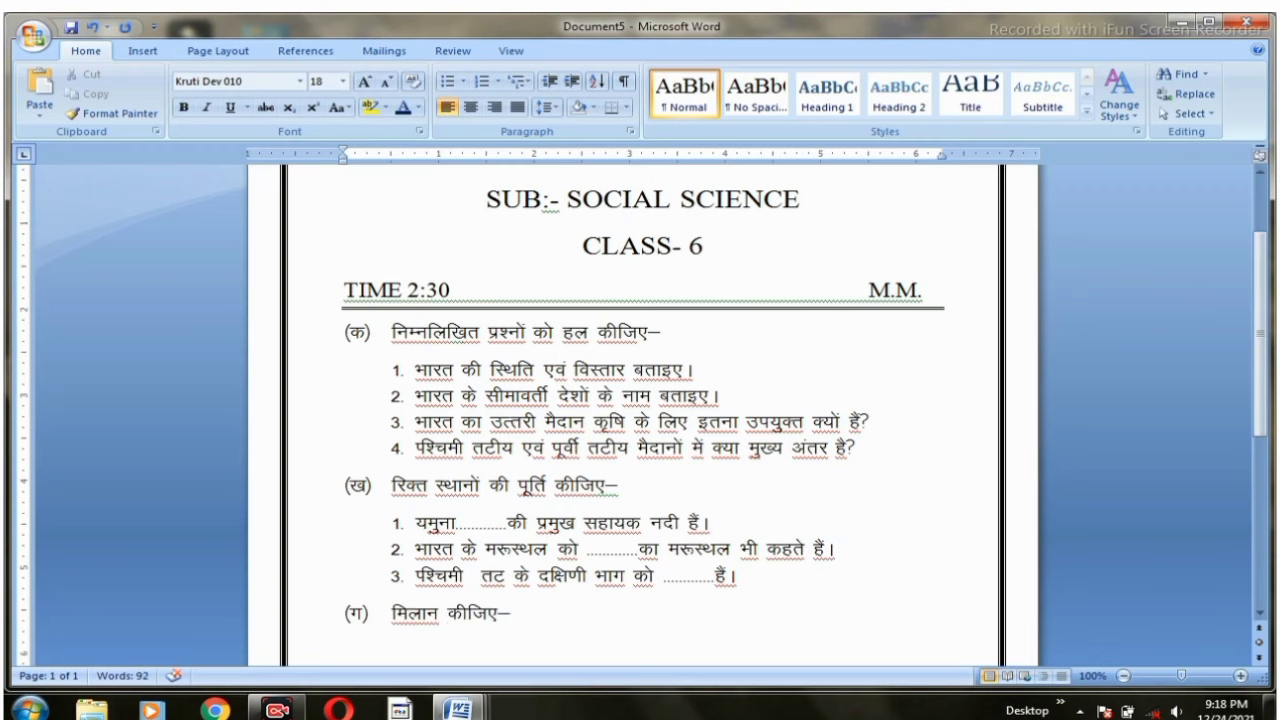
{"action": "key", "text": "Return"}
{"action": "scroll", "coordinate": [541, 447], "scroll_direction": "down", "scroll_amount": 3}
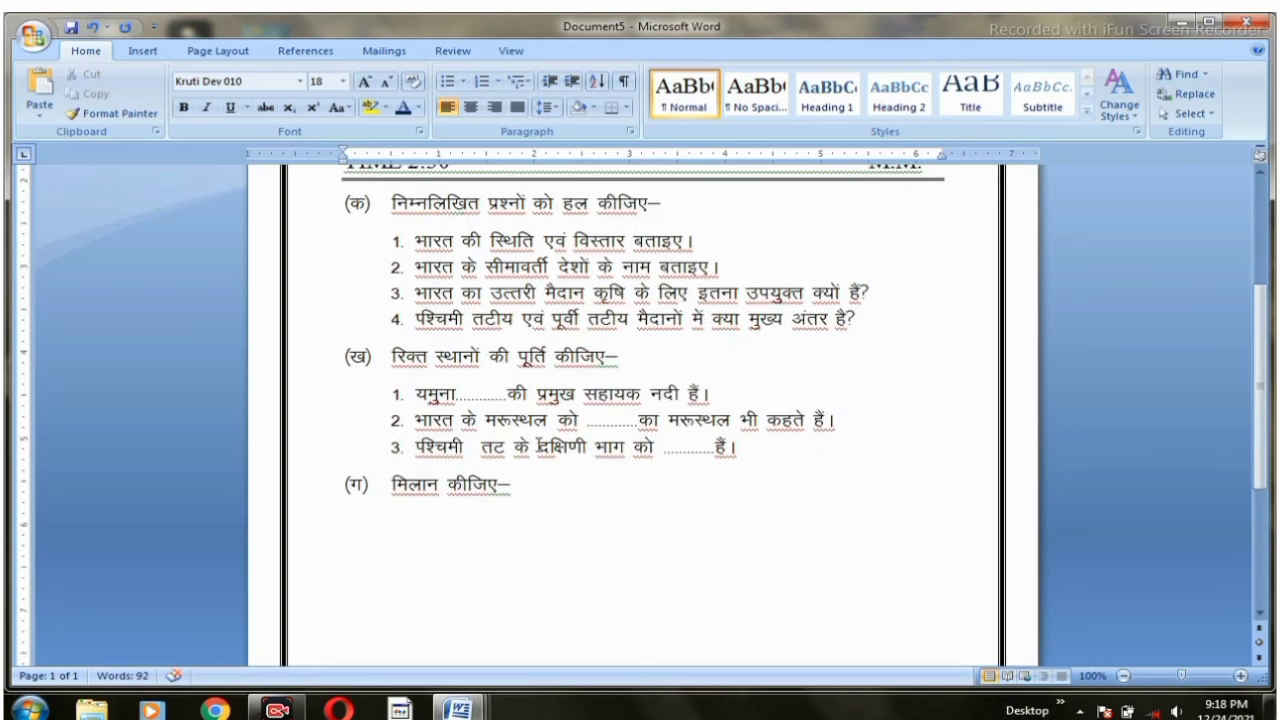
{"action": "key", "text": "Tab"}
{"action": "type", "text": "1."}
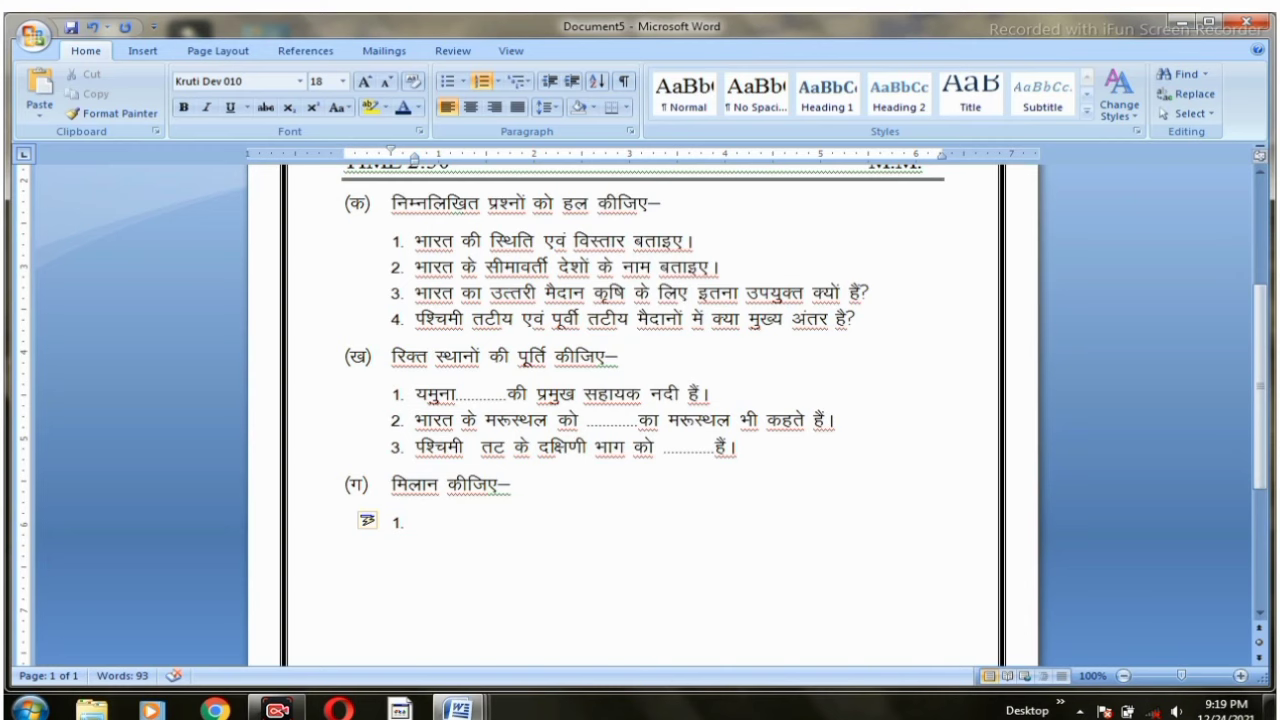
Paste the item 1 question text and start an unnumbered line with the '(क)' option label
{"action": "key", "text": "ctrl+v"}
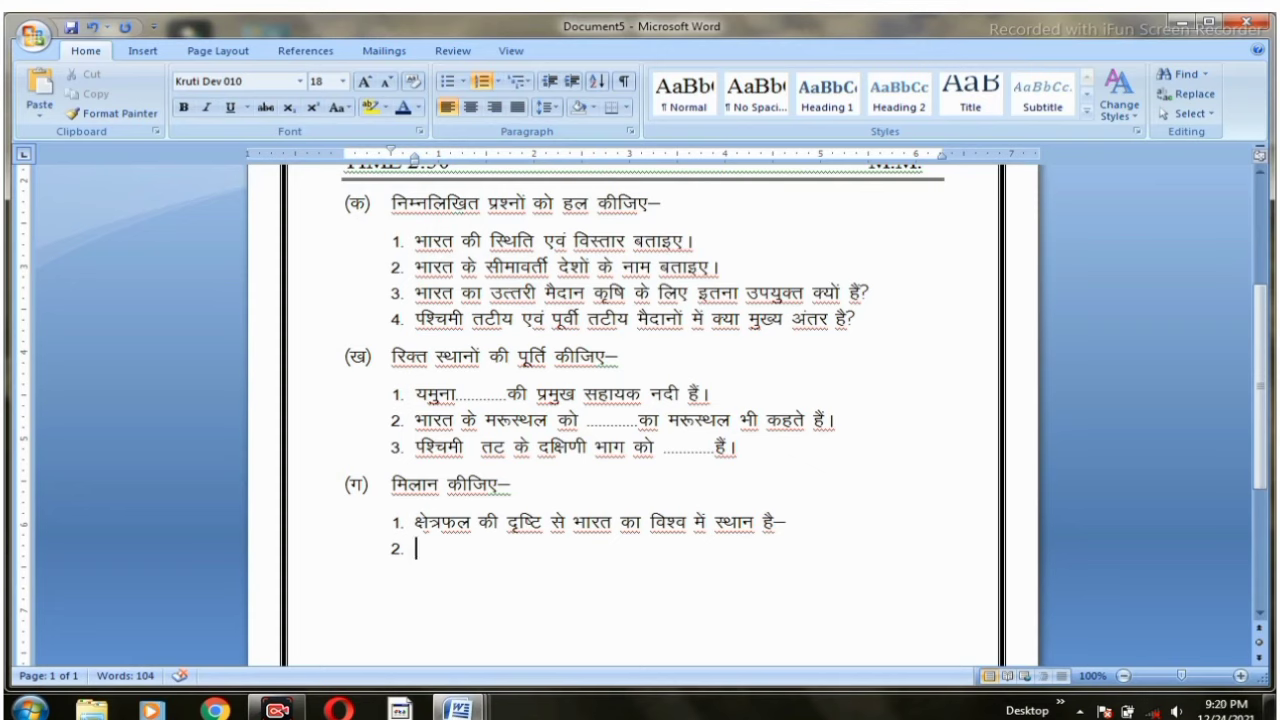
{"action": "key", "text": "BackSpace"}
{"action": "type", "text": "d"}
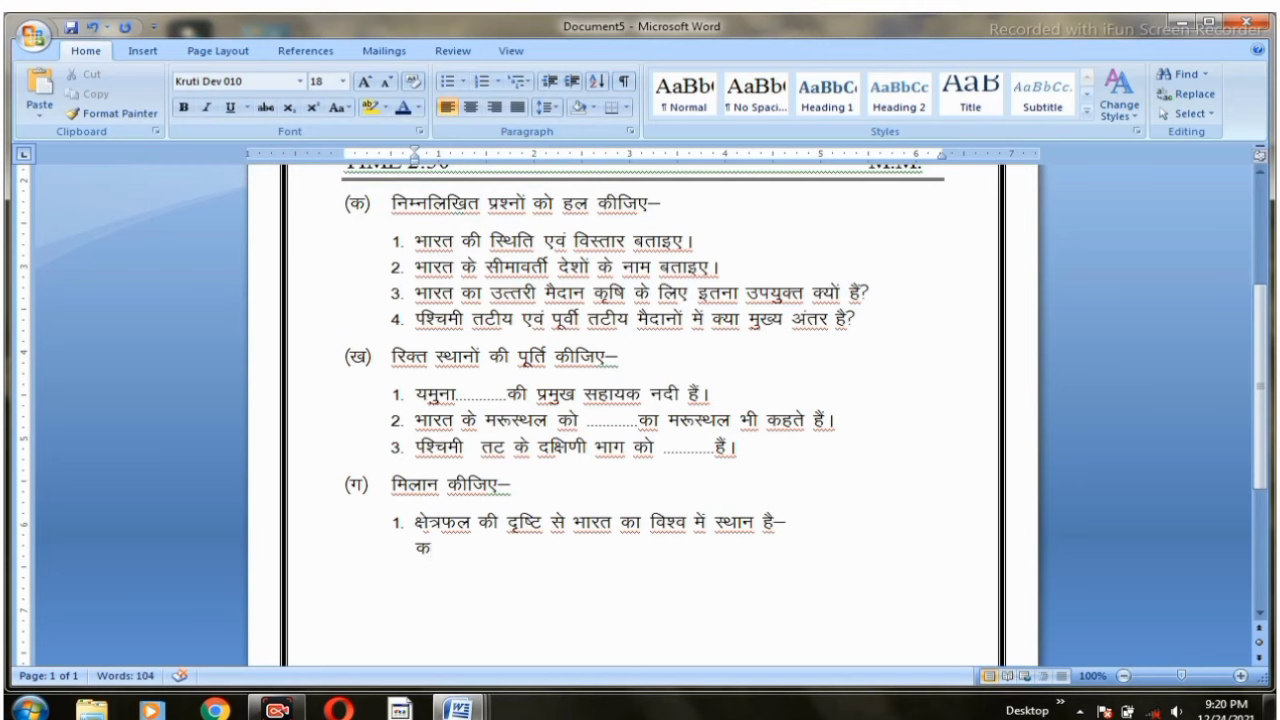
{"action": "left_click", "coordinate": [416, 548]}
{"action": "type", "text": "¼"}
{"action": "type", "text": "½"}
Type the tab-separated options (क) दूसरा, (ख) सातवाँ, (ग) पहला on that line
{"action": "key", "text": "Tab"}
{"action": "type", "text": "b"}
{"action": "key", "text": "BackSpace"}
{"action": "type", "text": "nwl"}
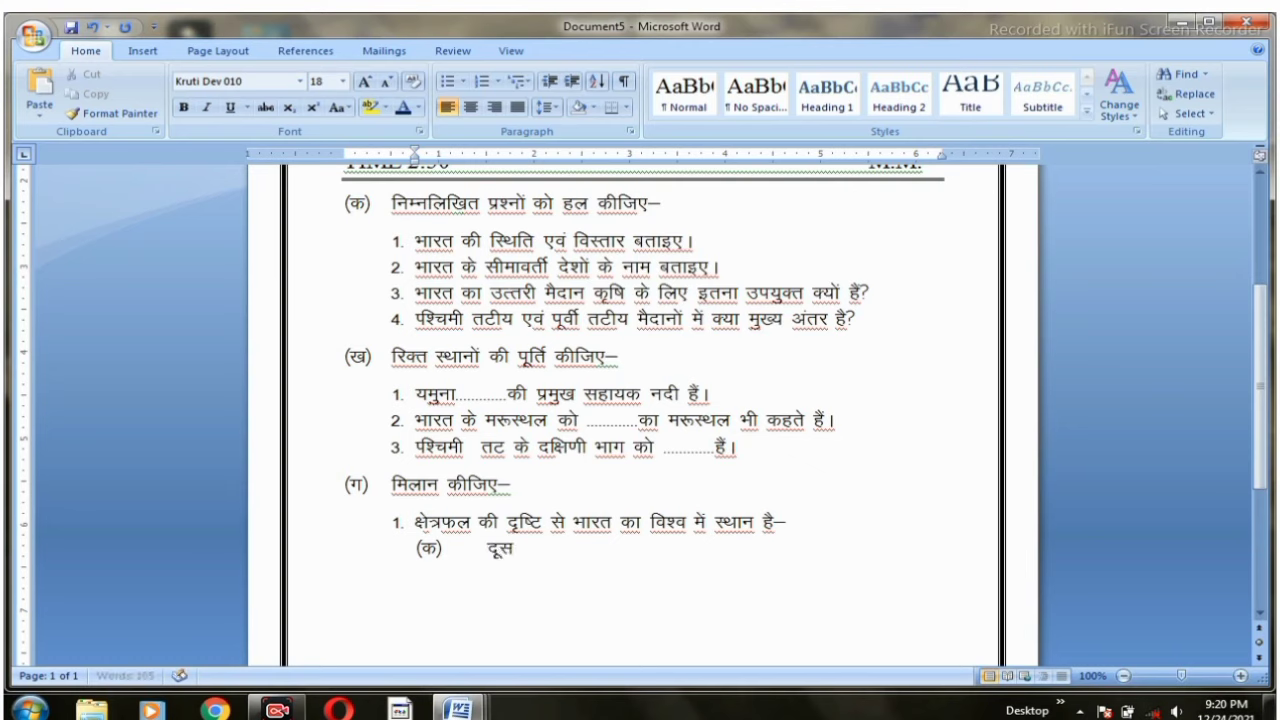
{"action": "type", "text": "jk"}
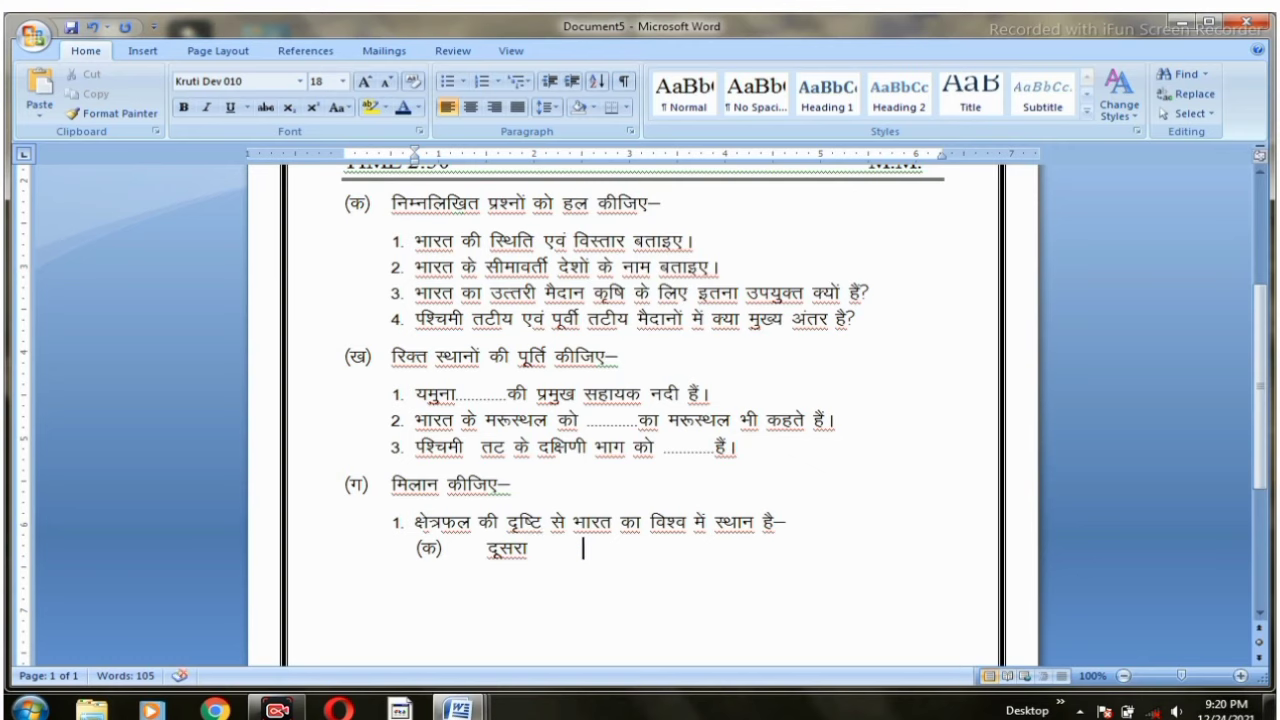
{"action": "type", "text": "("}
{"action": "type", "text": "[k)"}
{"action": "key", "text": "Tab"}
{"action": "type", "text": "lkrok¡"}
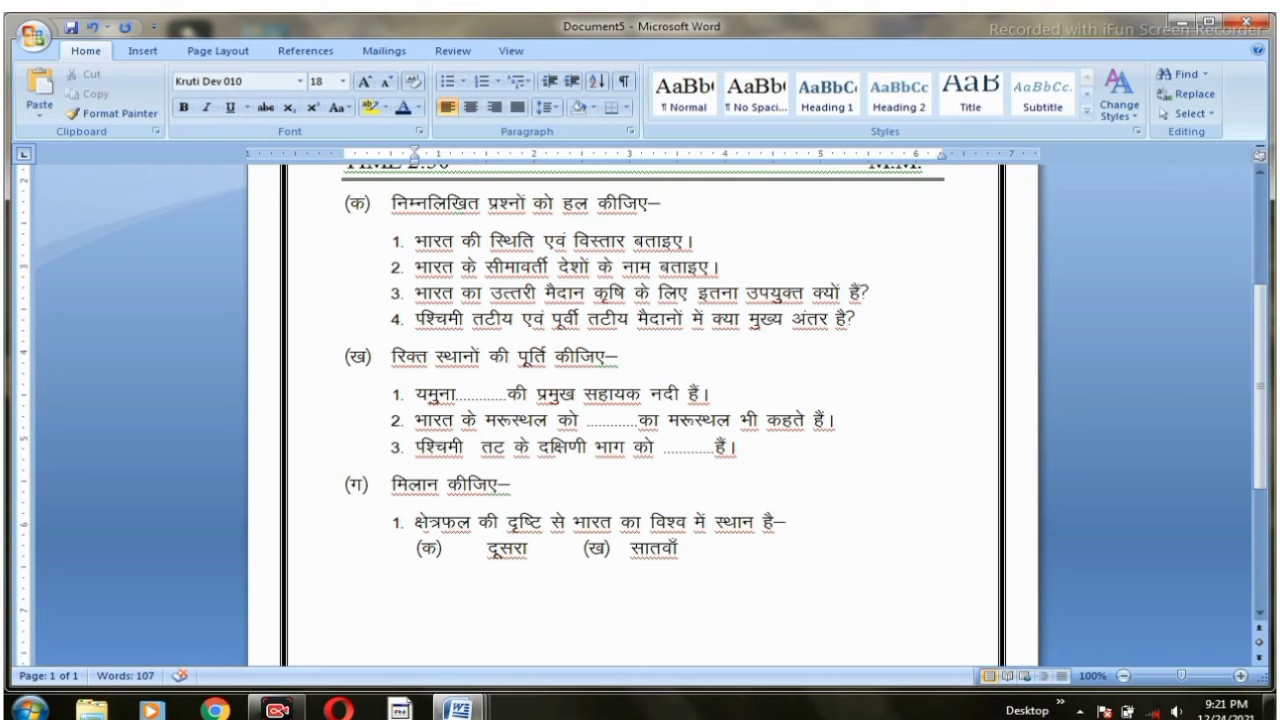
{"action": "type", "text": "("}
{"action": "type", "text": "x)"}
{"action": "key", "text": "Tab"}
{"action": "type", "text": "igy"}
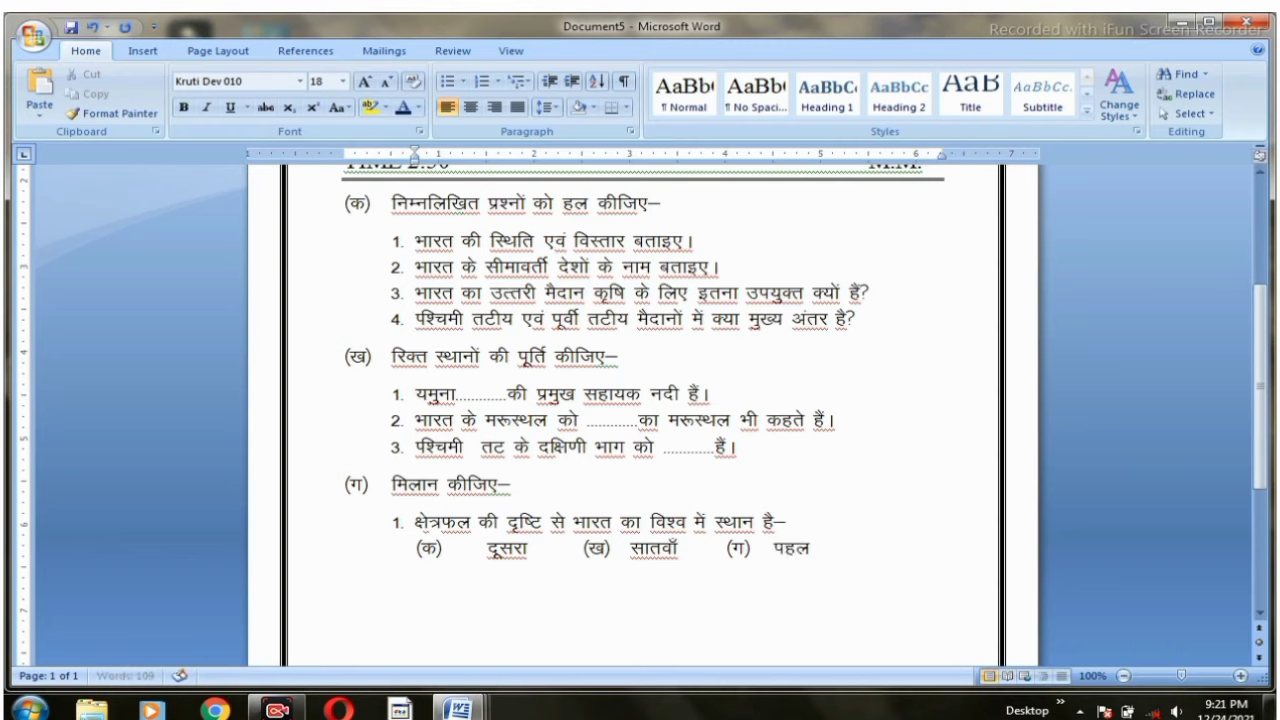
{"action": "type", "text": "k"}
{"action": "key", "text": "Return"}
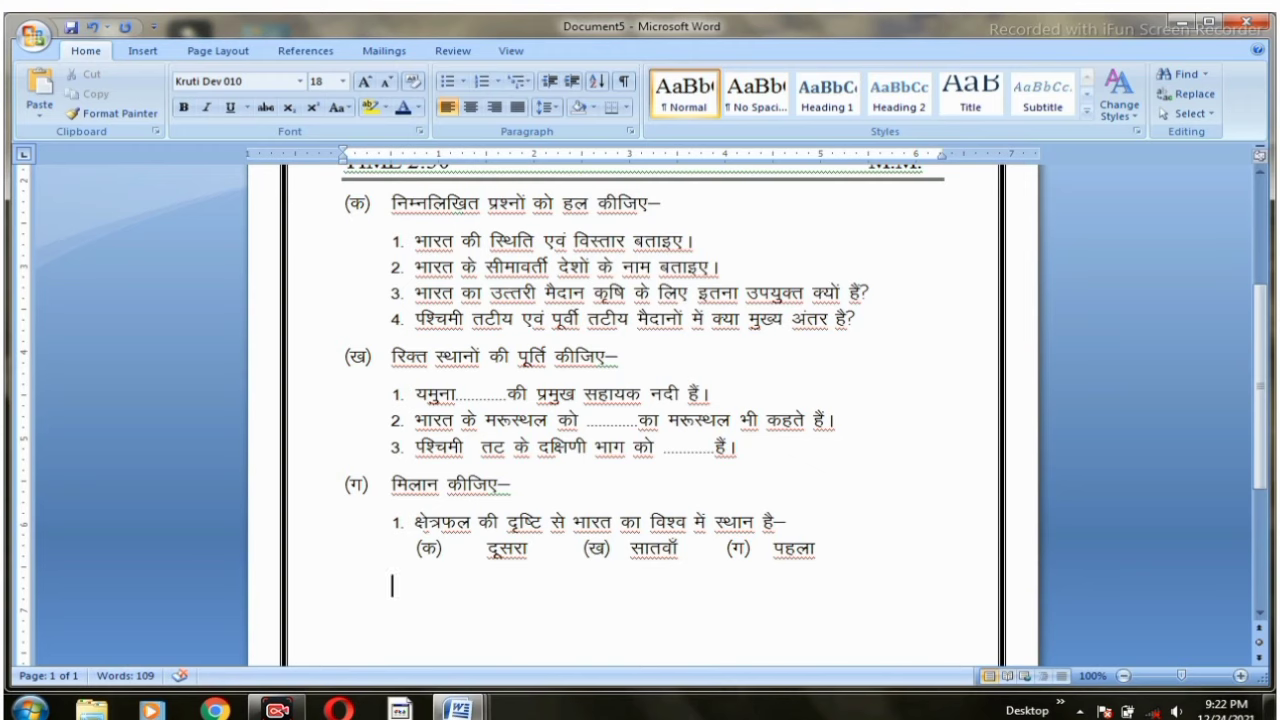
Type matching item 2 'भारत स्थित है–' and clear the numbering from the next line
{"action": "type", "text": "2"}
{"action": "type", "text": "."}
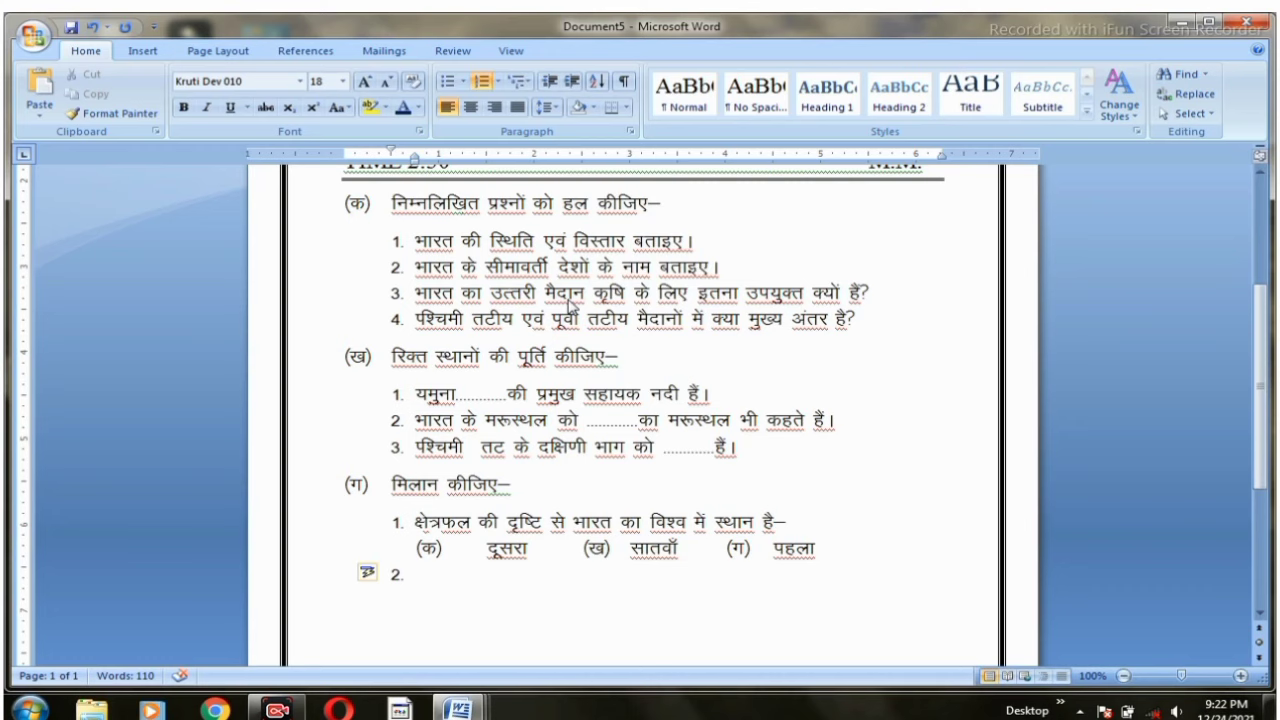
{"action": "type", "text": "Hkkj"}
{"action": "type", "text": "r d"}
{"action": "key", "text": "BackSpace"}
{"action": "type", "text": "fLFr gS&"}
{"action": "key", "text": "Return"}
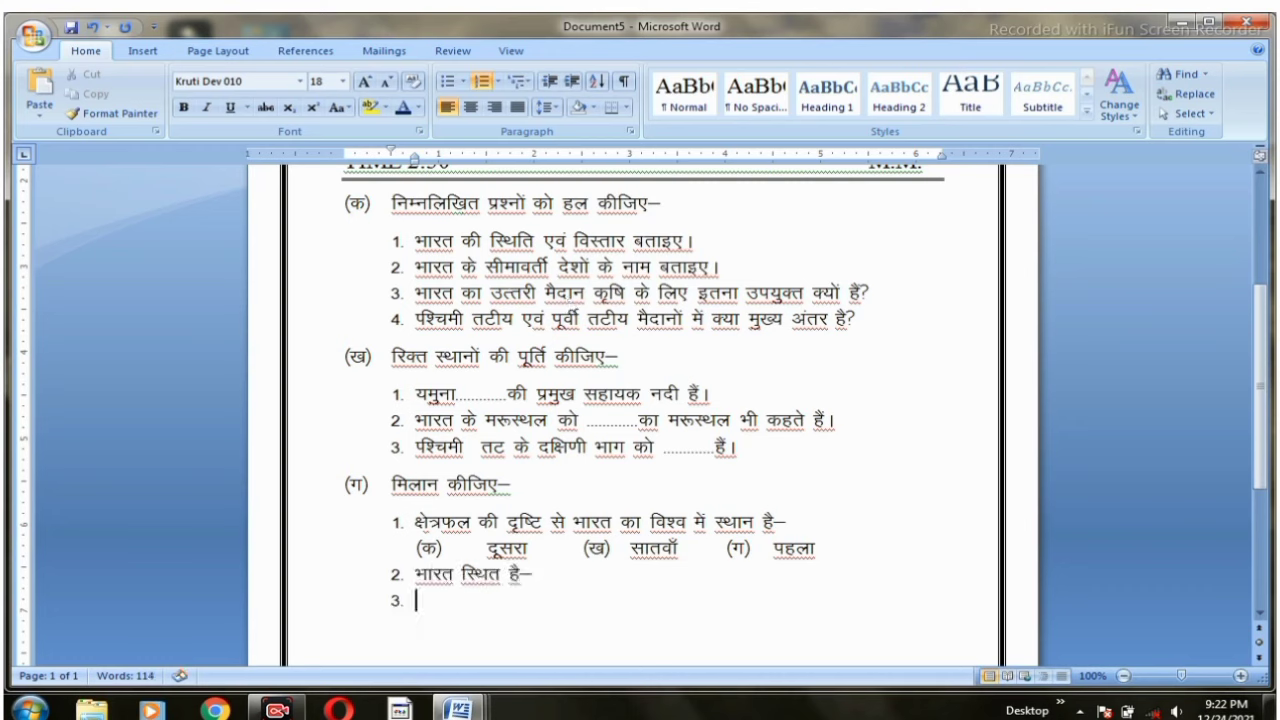
{"action": "key", "text": "BackSpace"}
Add option (क) उत्तरी गोलार्द्ध, reusing a copied '(क)' label and changing it to '(ख)'
{"action": "left_click_drag", "start_coordinate": [409, 546], "coordinate": [441, 550]}
{"action": "key", "text": "ctrl+c"}
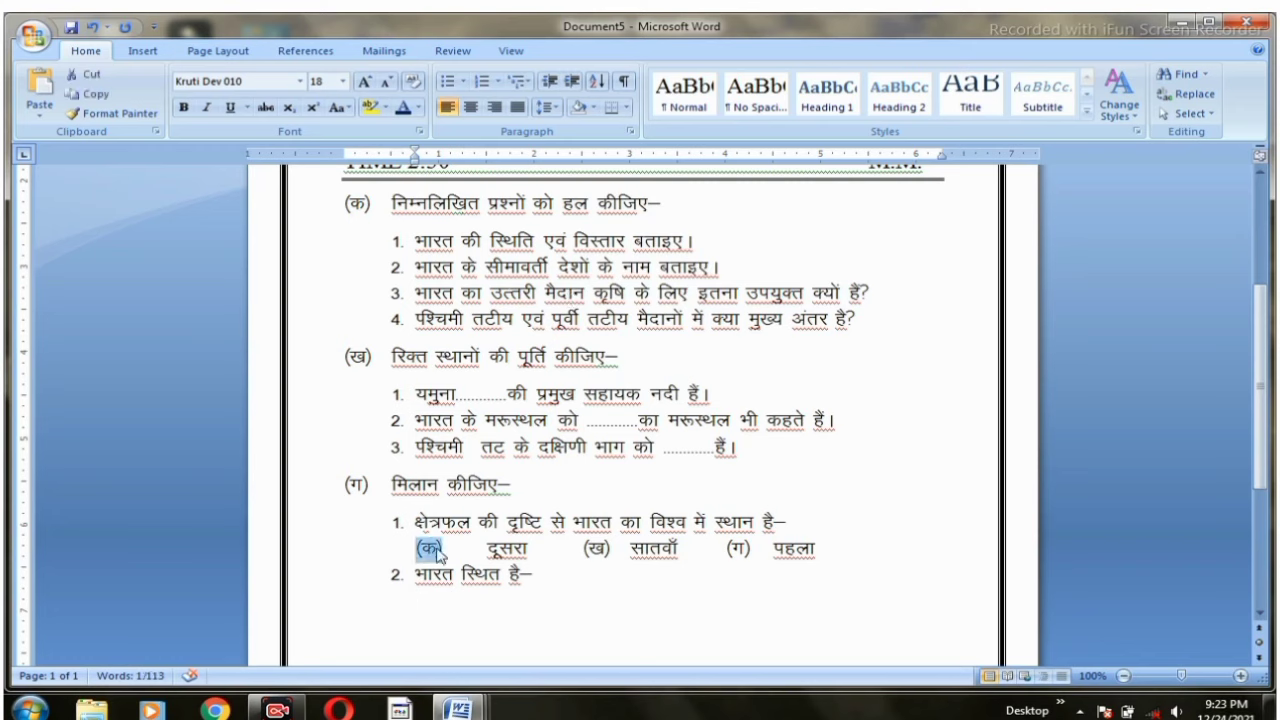
{"action": "left_click", "coordinate": [420, 607]}
{"action": "key", "text": "ctrl+v"}
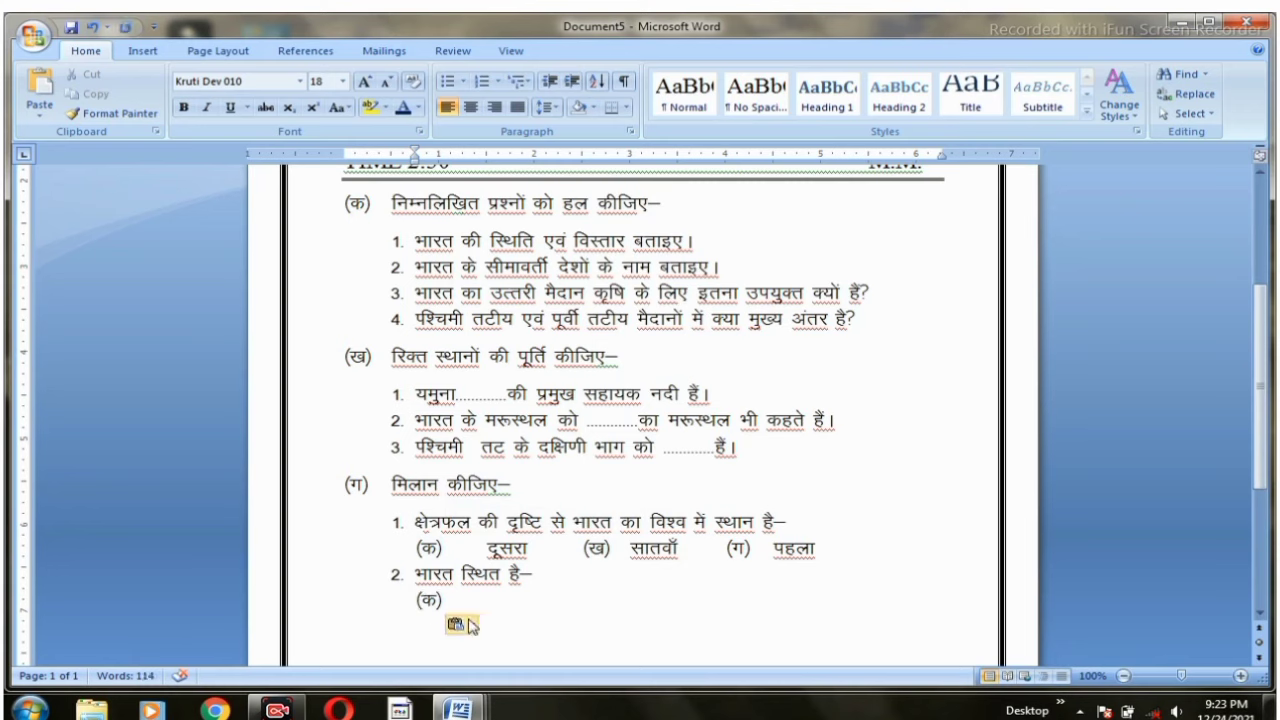
{"action": "key", "text": "Tab"}
{"action": "type", "text": "mRrjh xksyk)Z"}
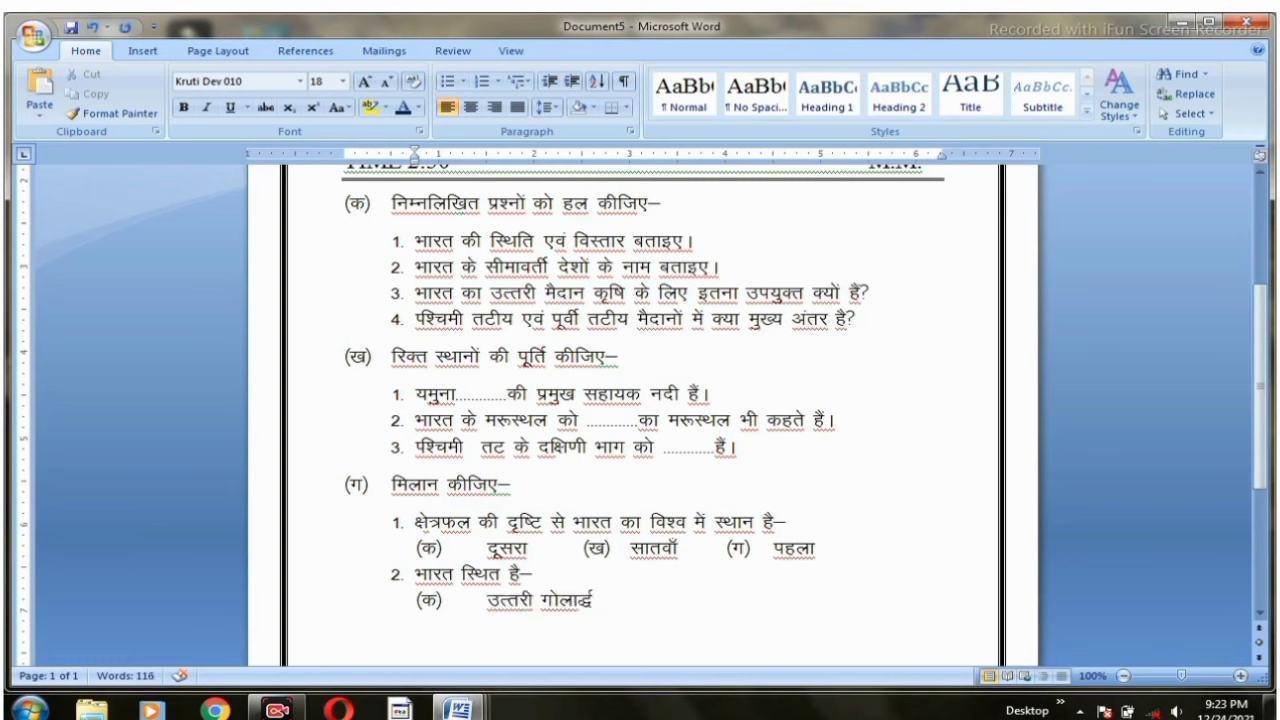
{"action": "key", "text": "ctrl+v"}
{"action": "key", "text": "Left"}
{"action": "key", "text": "BackSpace"}
{"action": "type", "text": "[k"}
Complete the options (ख) पूर्वी गोलार्द्ध में and (ग) दोनों में, separated by tabs
{"action": "key", "text": "End"}
{"action": "key", "text": "Tab"}
{"action": "type", "text": "o"}
{"action": "key", "text": "BackSpace"}
{"action": "type", "text": "iwohZ xksyk)Z esa"}
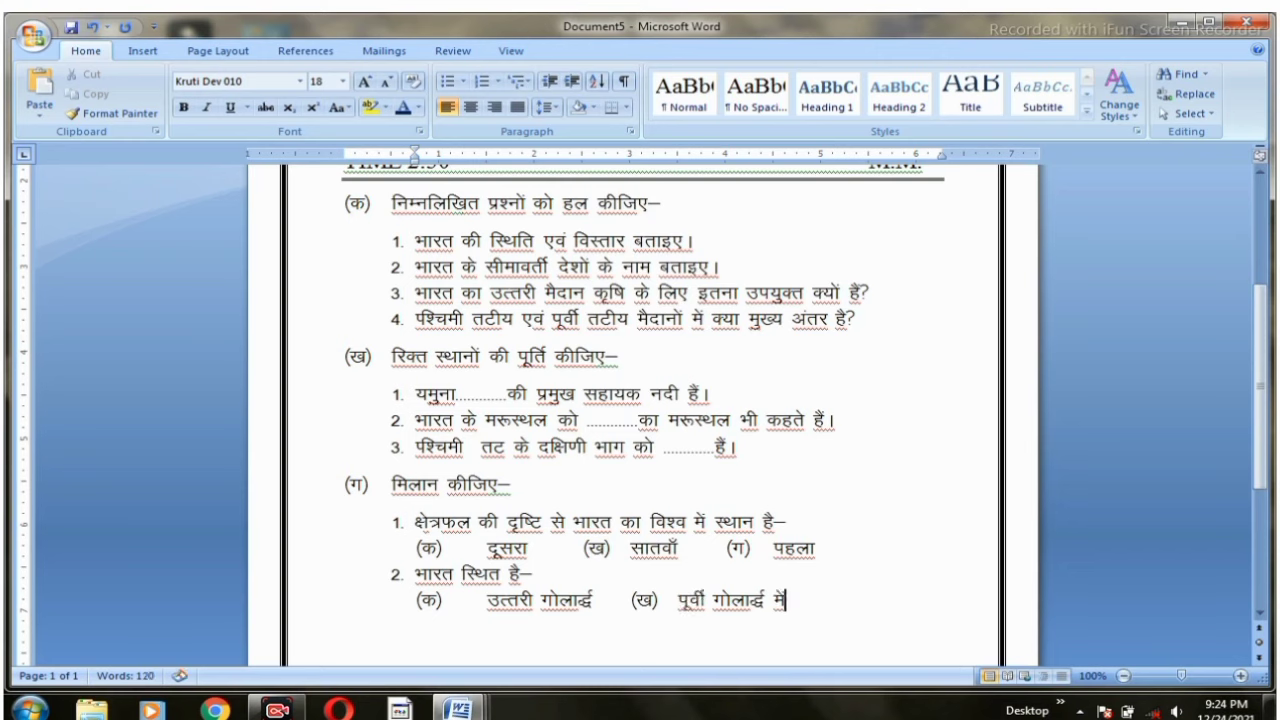
{"action": "key", "text": "Tab"}
{"action": "type", "text": "¼x"}
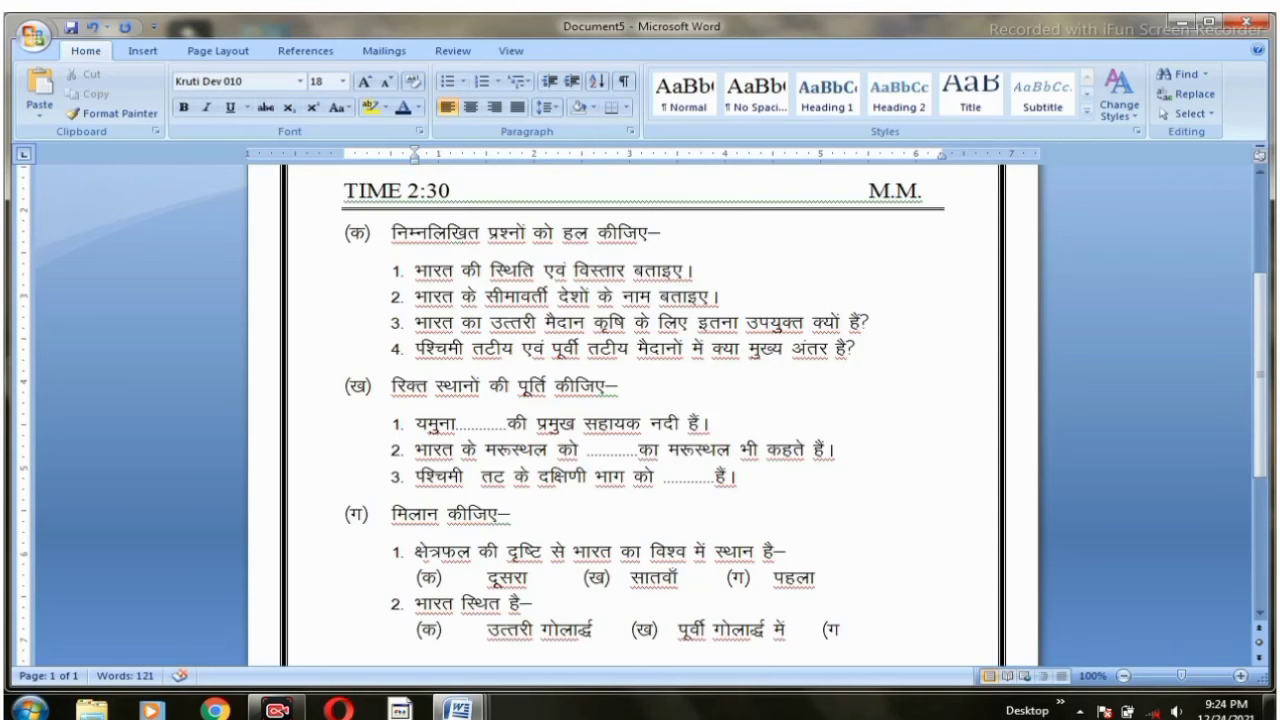
{"action": "type", "text": "½"}
{"action": "key", "text": "Tab"}
{"action": "type", "text": "n"}
{"action": "type", "text": "u"}
{"action": "type", "text": "ksa es"}
{"action": "key", "text": "Return"}
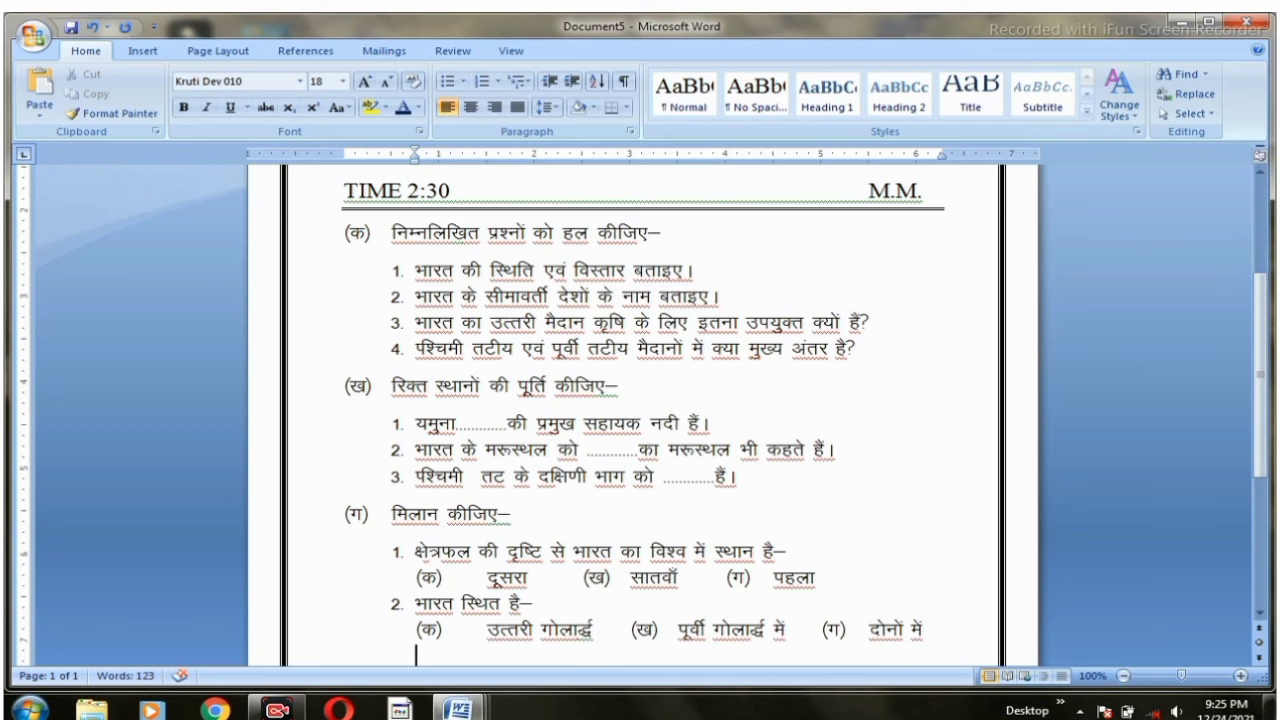
{"action": "scroll", "coordinate": [480, 645], "scroll_direction": "down", "scroll_amount": 2}
{"action": "scroll", "coordinate": [467, 644], "scroll_direction": "down", "scroll_amount": 1}
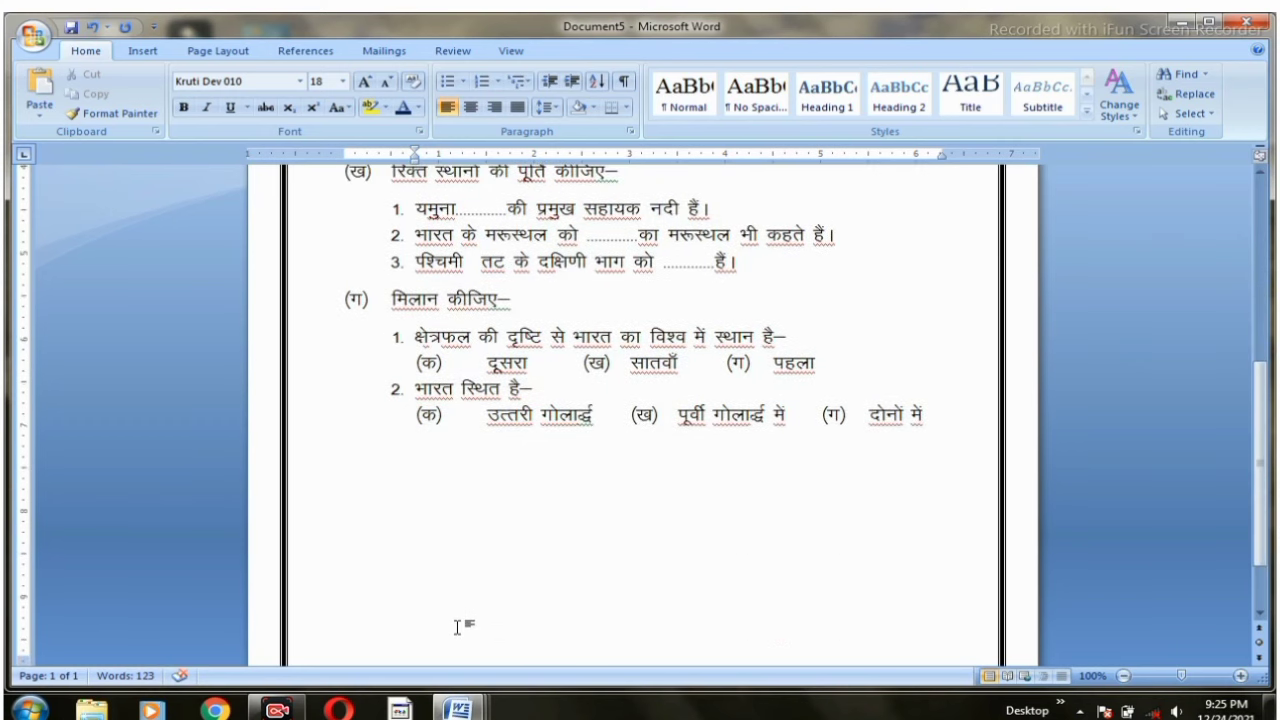
Add the section (घ) heading 'निम्नलिखित के नाम लिखिए–' on a non-indented line
{"action": "key", "text": "ctrl+shift+n"}
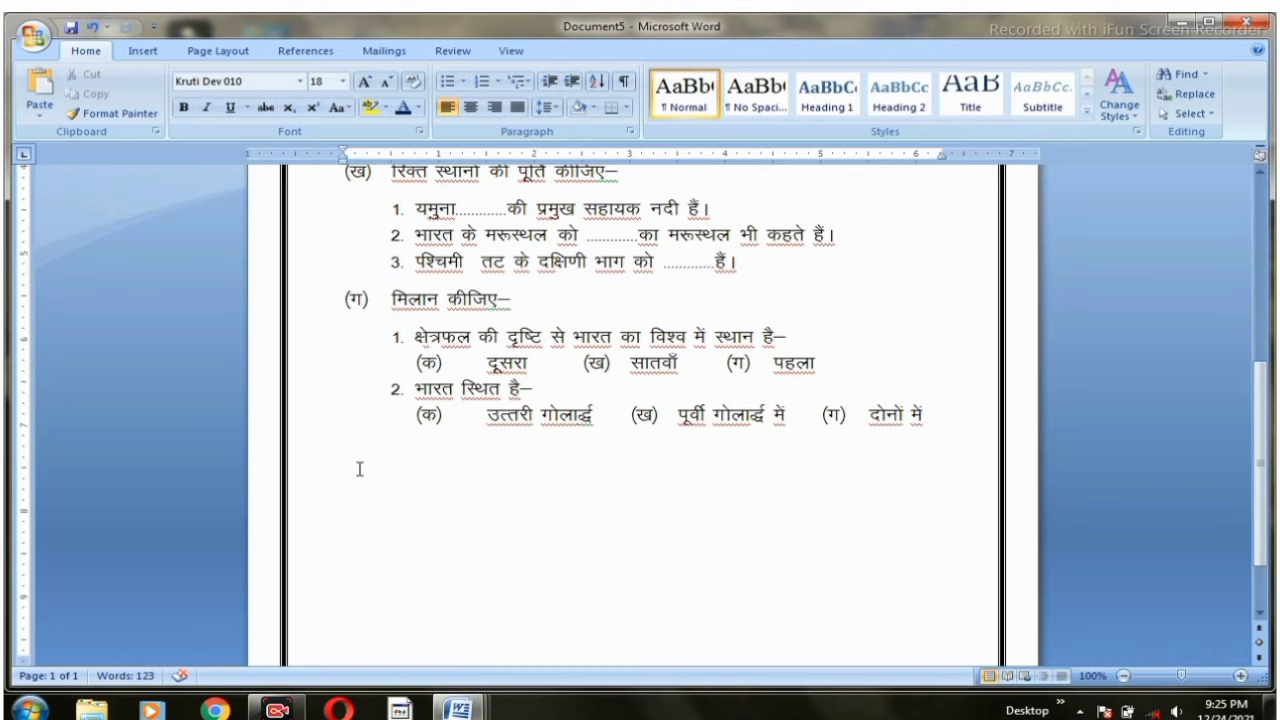
{"action": "scroll", "coordinate": [408, 422], "scroll_direction": "down", "scroll_amount": 1}
{"action": "type", "text": "(घ"}
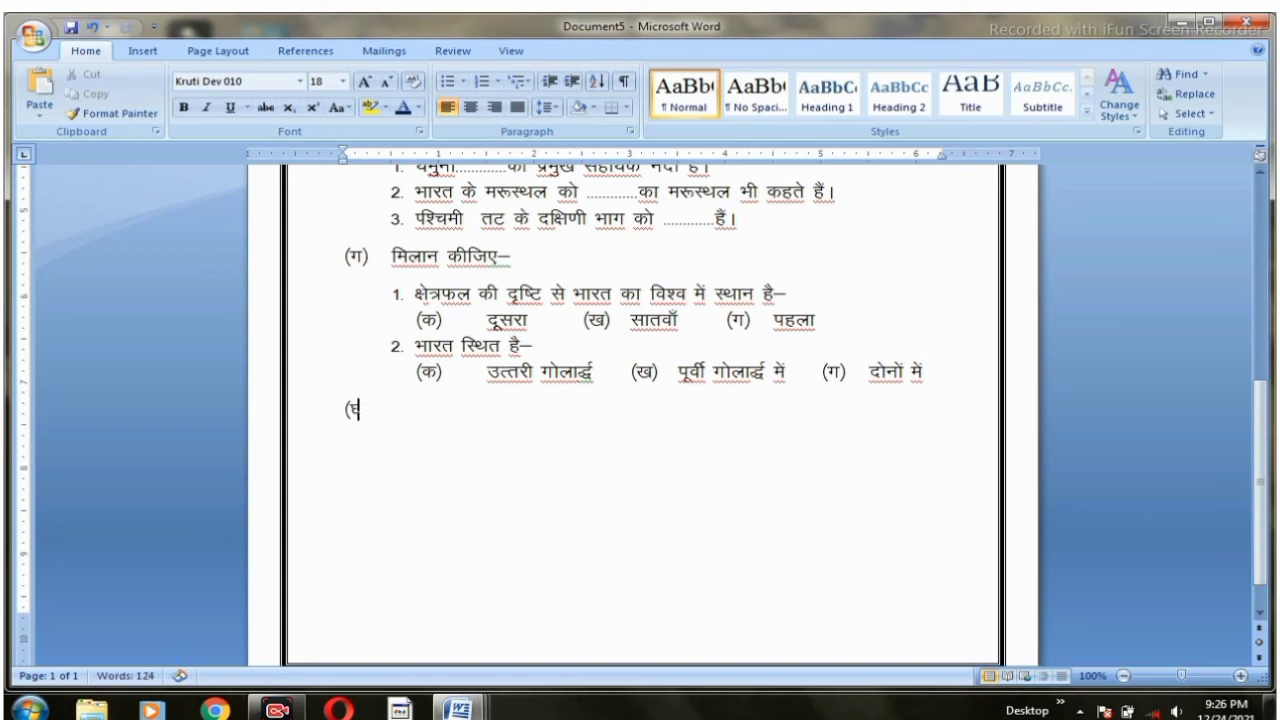
{"action": "type", "text": "?)"}
{"action": "type", "text": "fuEufyf[kr ds uke fyf[k,&"}
{"action": "key", "text": "Return"}
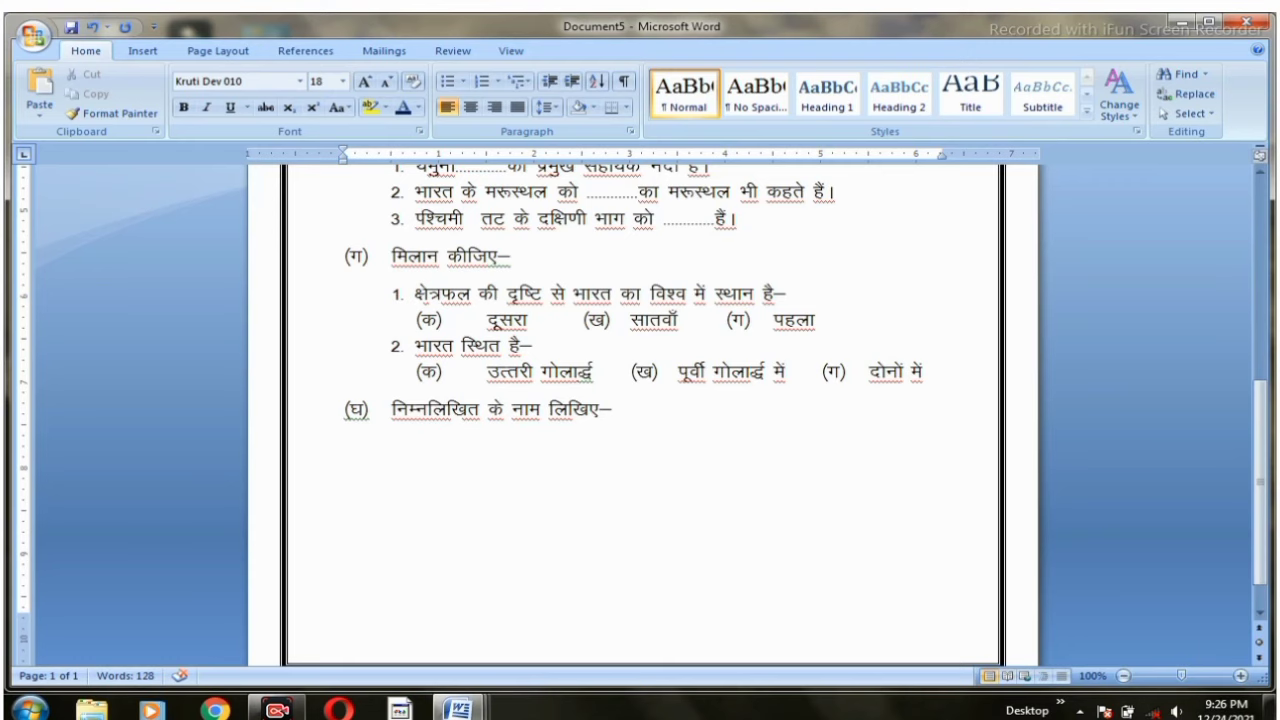
Write naming question 1 'गंगा की चार सहायक नदियों के नाम लिखिए।' and begin question 2
{"action": "key", "text": "Tab"}
{"action": "key", "text": "Tab"}
{"action": "key", "text": "BackSpace"}
{"action": "type", "text": "1."}
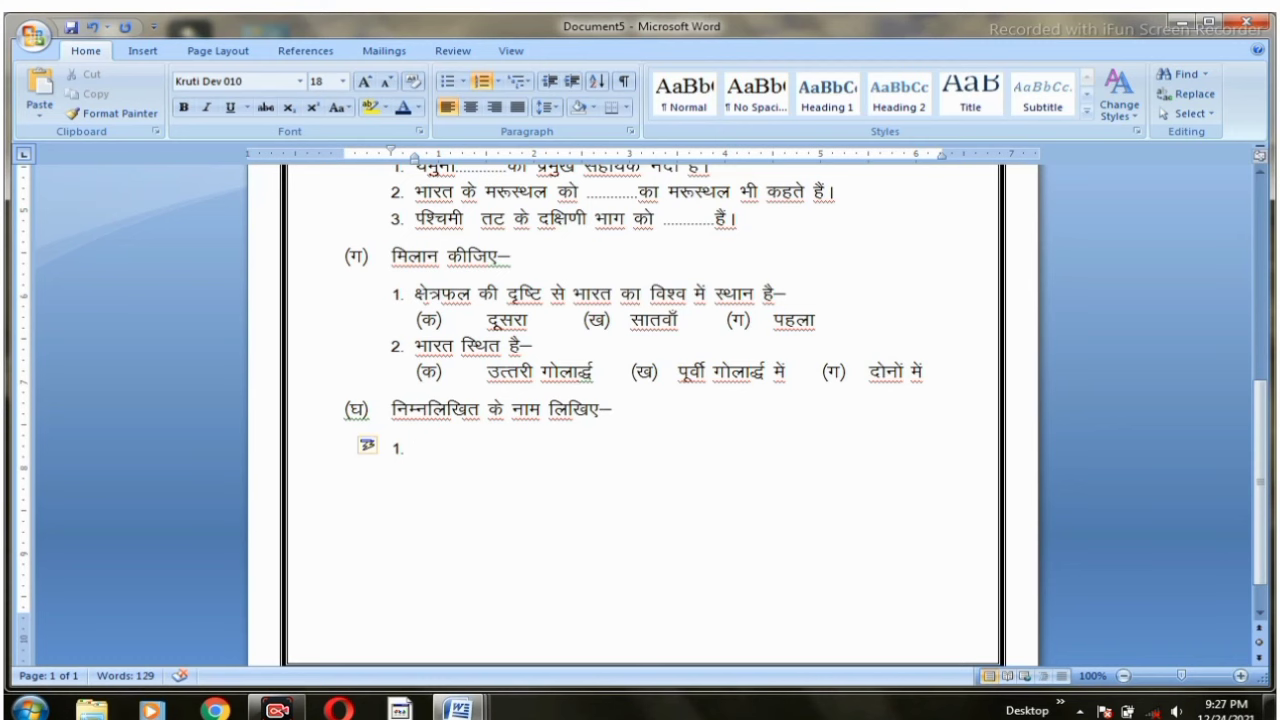
{"action": "type", "text": " xaxk dh pkj lgk;d ufn;ksa ds uke fyf[k,A"}
{"action": "key", "text": "Return"}
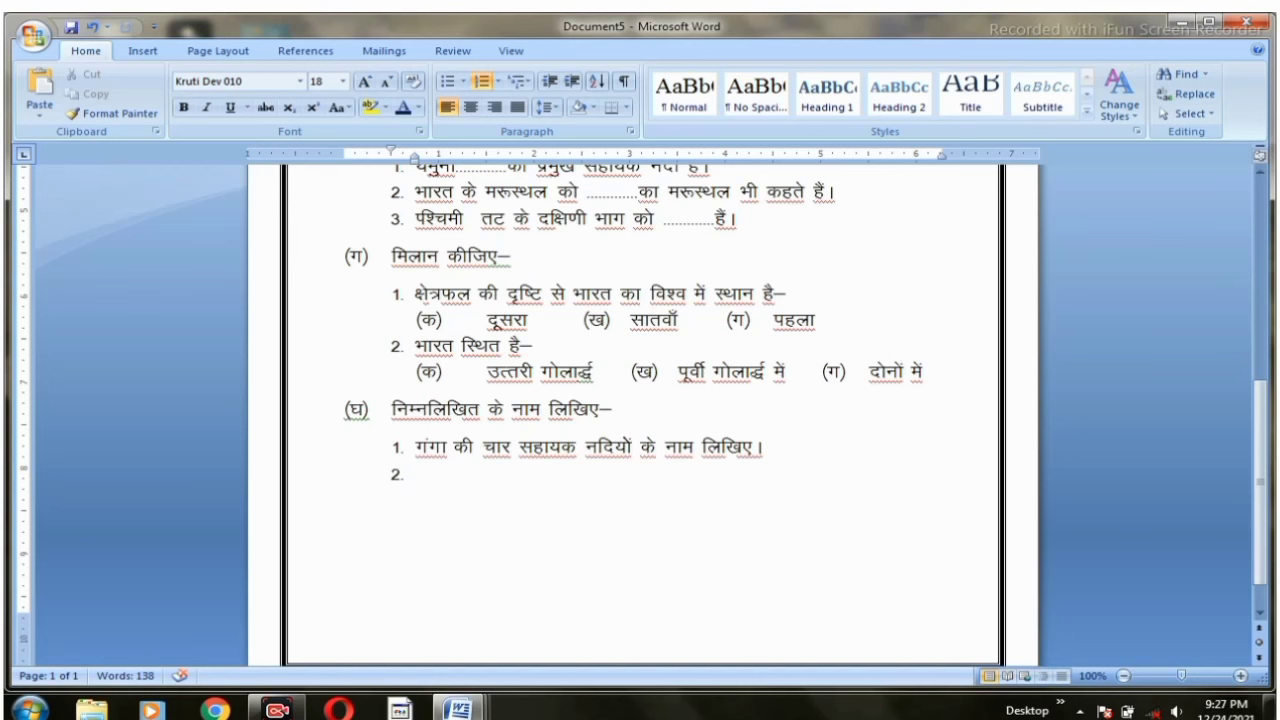
{"action": "type", "text": "o"}
{"action": "key", "text": "BackSpace"}
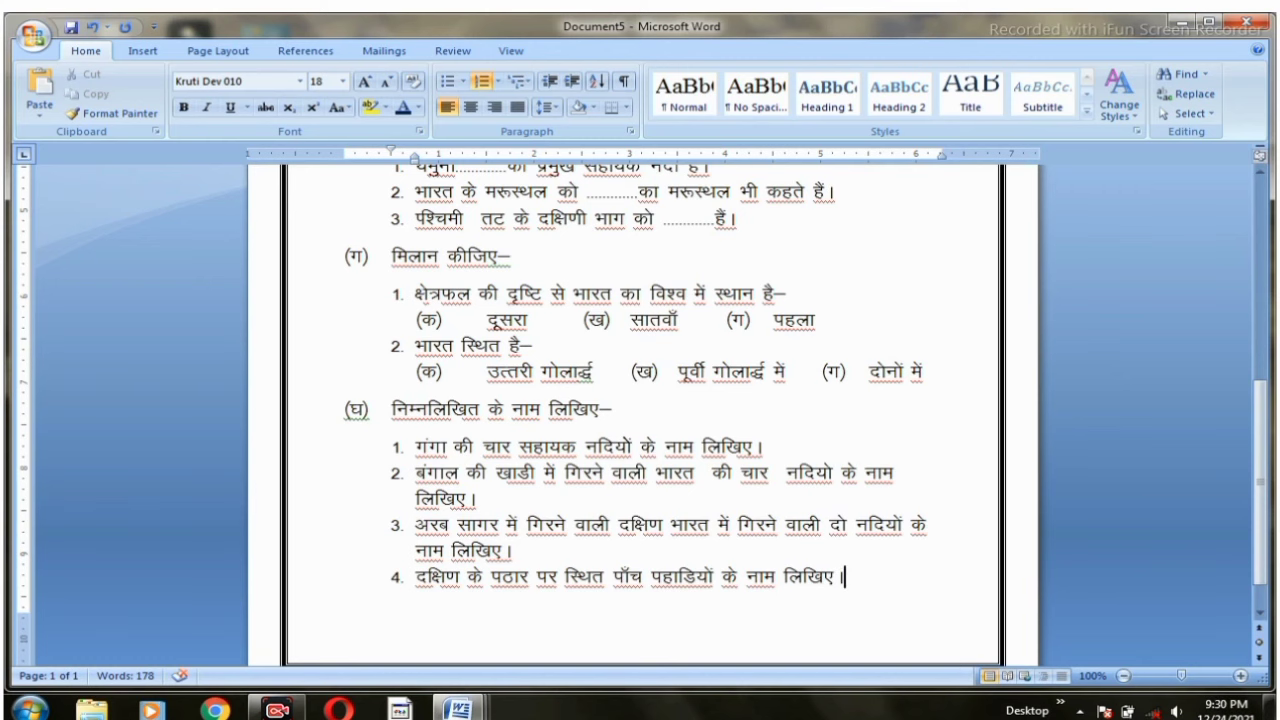
Make the (क) section heading bold
{"action": "scroll", "coordinate": [395, 440], "scroll_direction": "down", "scroll_amount": 1}
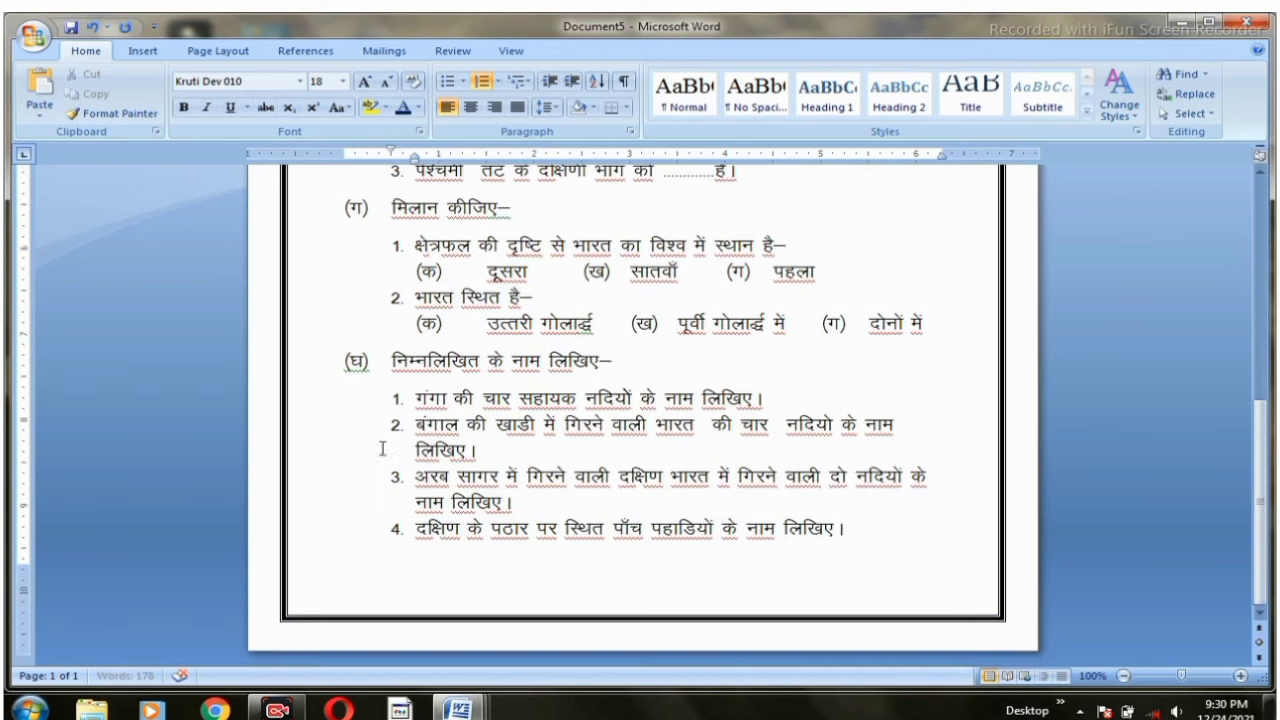
{"action": "scroll", "coordinate": [472, 451], "scroll_direction": "up", "scroll_amount": 5}
{"action": "scroll", "coordinate": [472, 451], "scroll_direction": "up", "scroll_amount": 5}
{"action": "scroll", "coordinate": [472, 451], "scroll_direction": "up", "scroll_amount": 3}
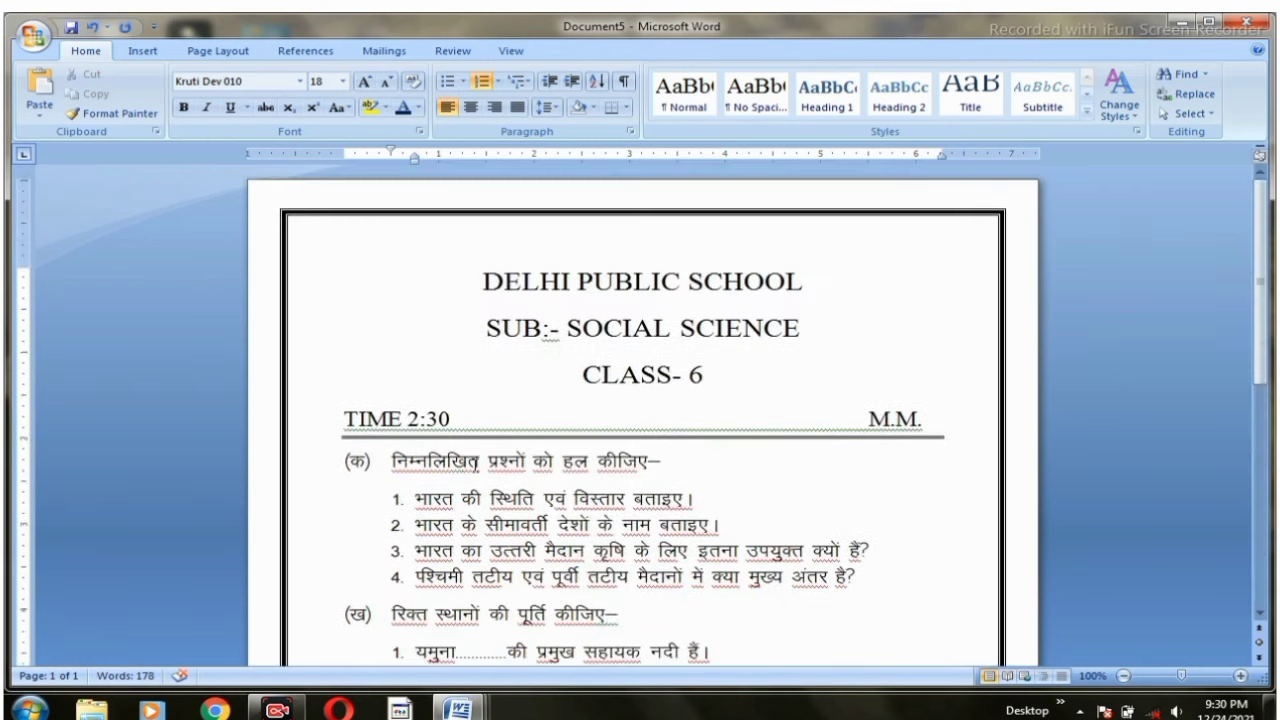
{"action": "scroll", "coordinate": [476, 450], "scroll_direction": "down", "scroll_amount": 2}
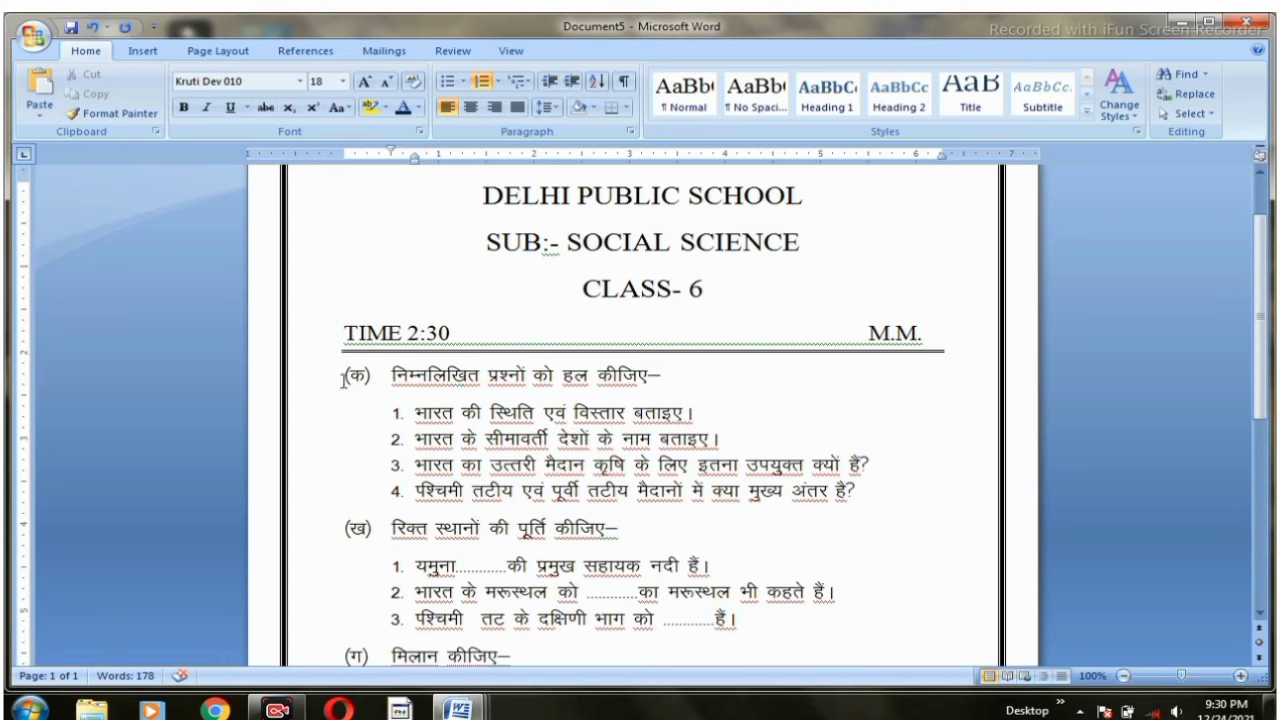
{"action": "left_click_drag", "start_coordinate": [345, 374], "coordinate": [675, 377]}
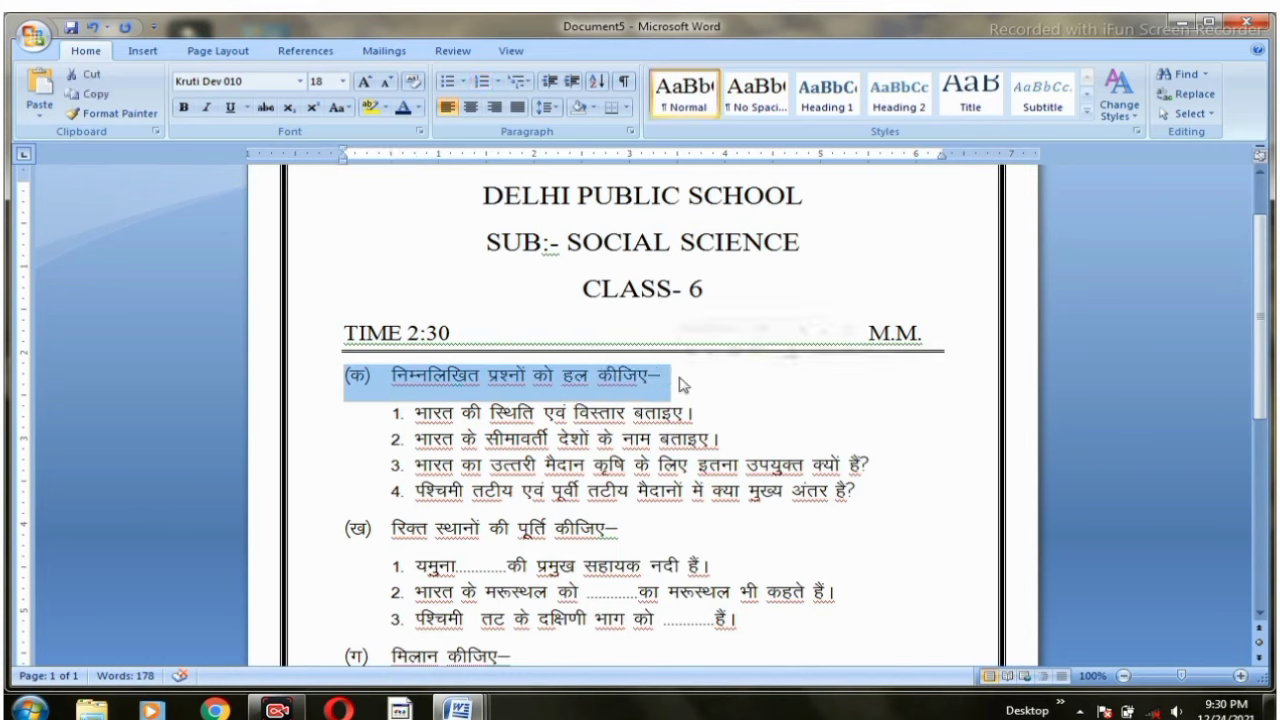
{"action": "key", "text": "ctrl+b"}
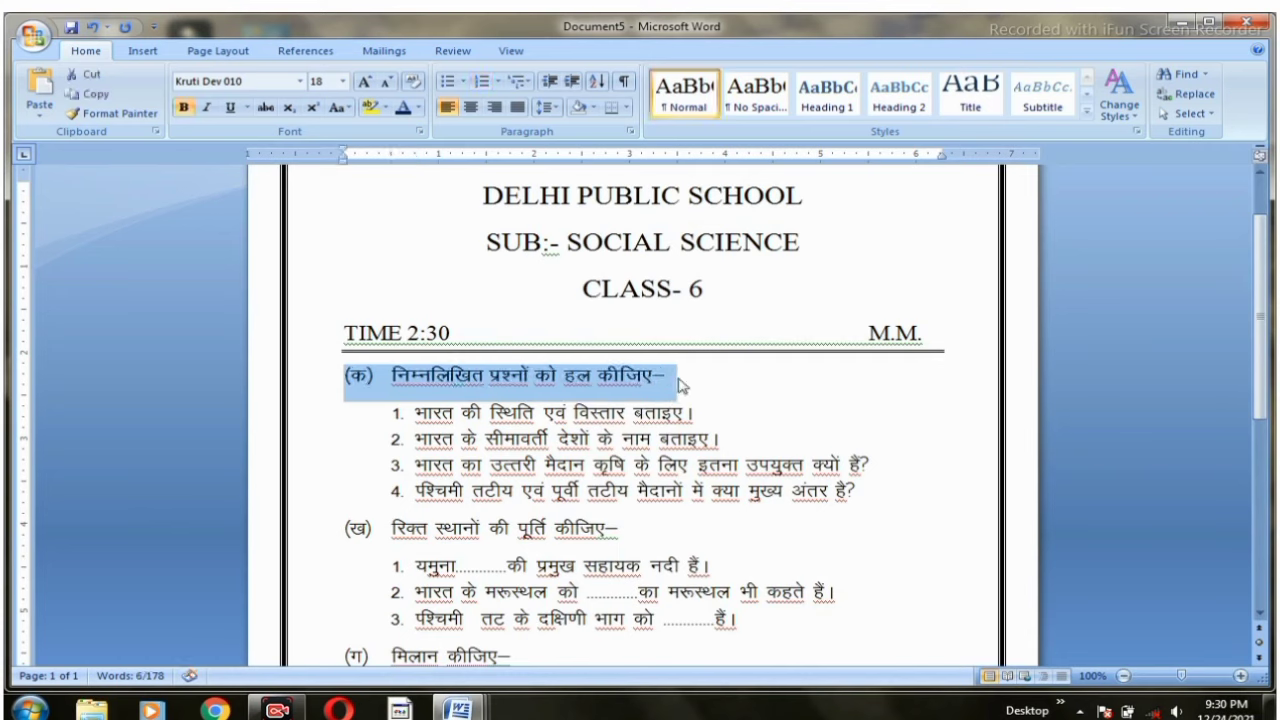
{"action": "left_click", "coordinate": [680, 386]}
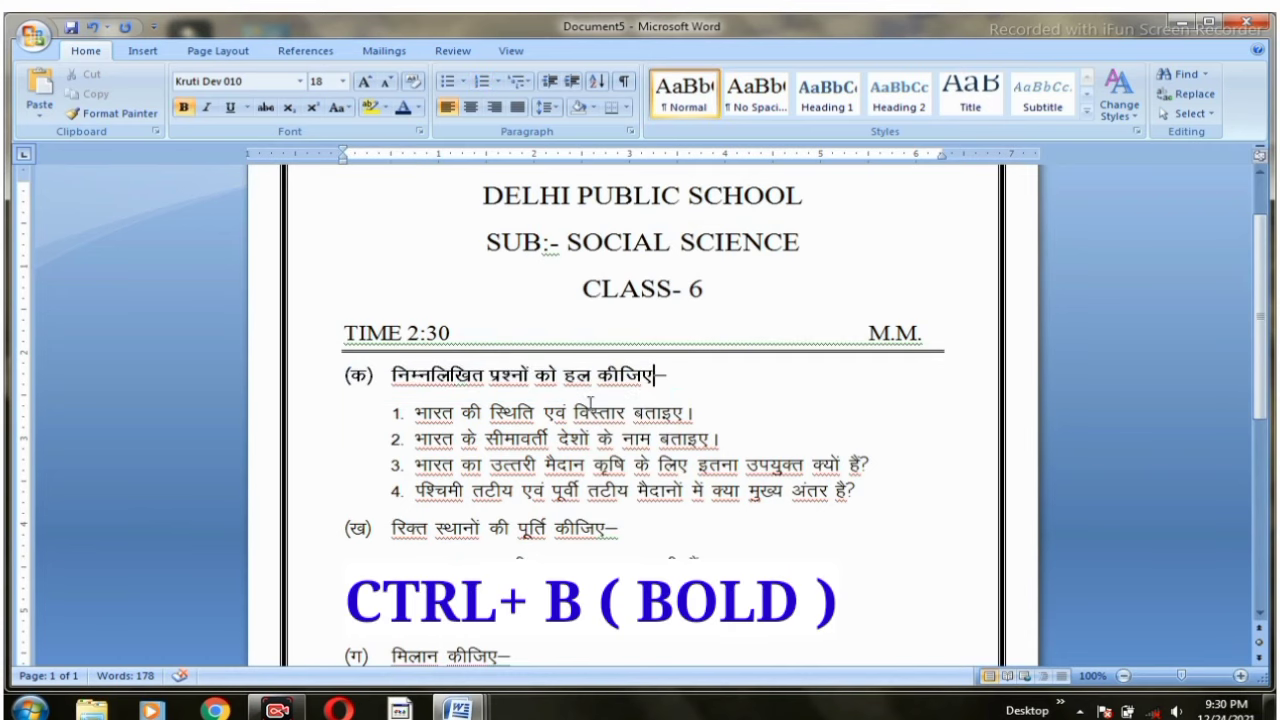
Make the (ख) and (ग) section headings bold
{"action": "scroll", "coordinate": [578, 388], "scroll_direction": "down", "scroll_amount": 1}
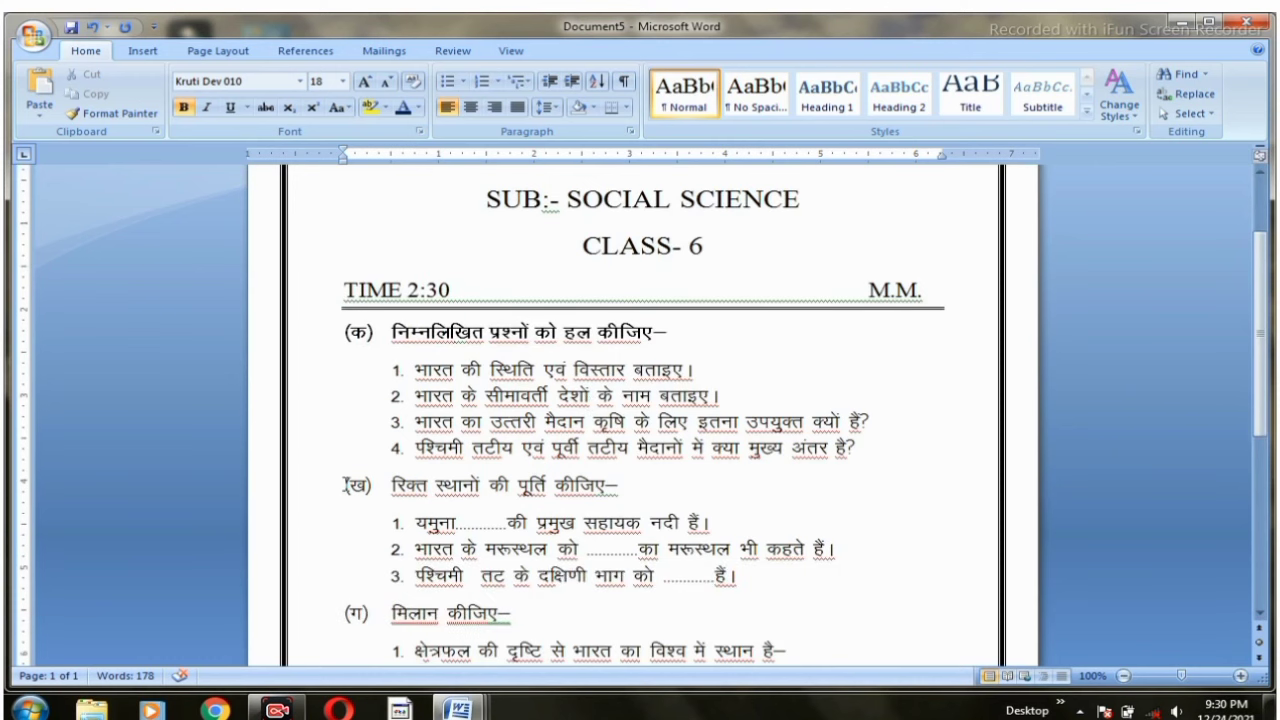
{"action": "left_click_drag", "start_coordinate": [343, 484], "coordinate": [664, 483]}
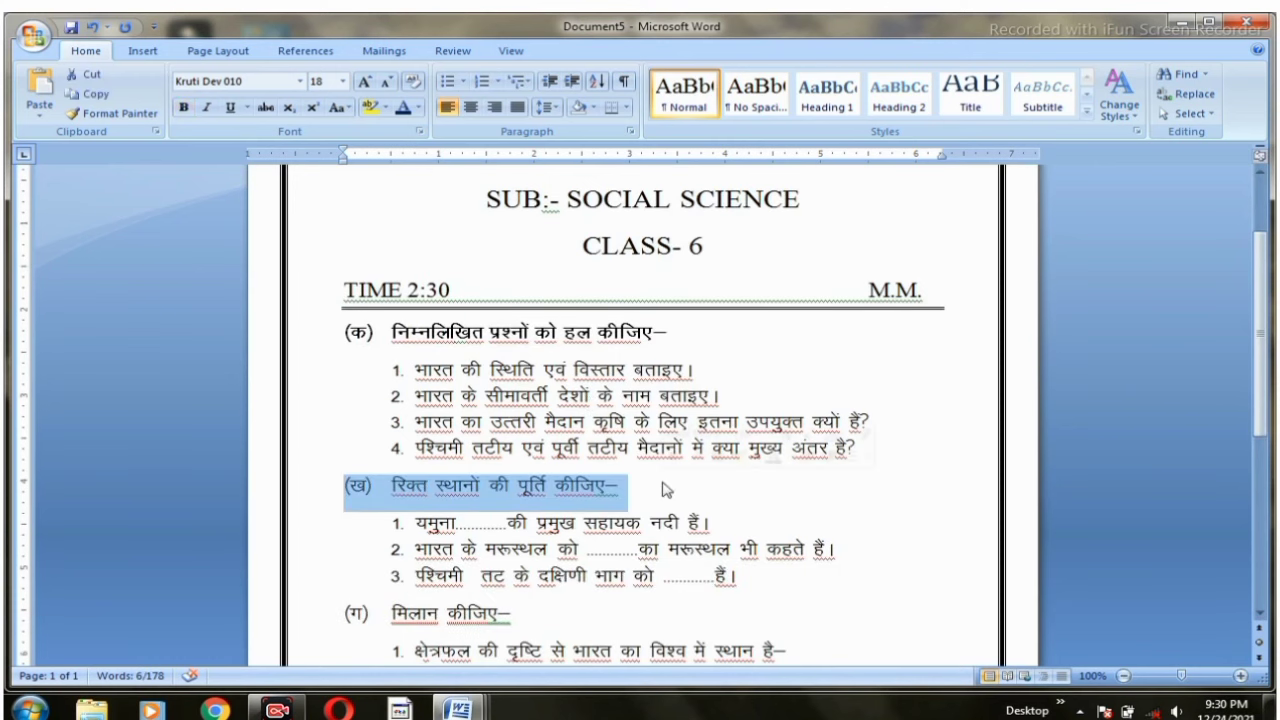
{"action": "key", "text": "ctrl+b"}
{"action": "scroll", "coordinate": [662, 485], "scroll_direction": "down", "scroll_amount": 2}
{"action": "scroll", "coordinate": [640, 475], "scroll_direction": "down", "scroll_amount": 2}
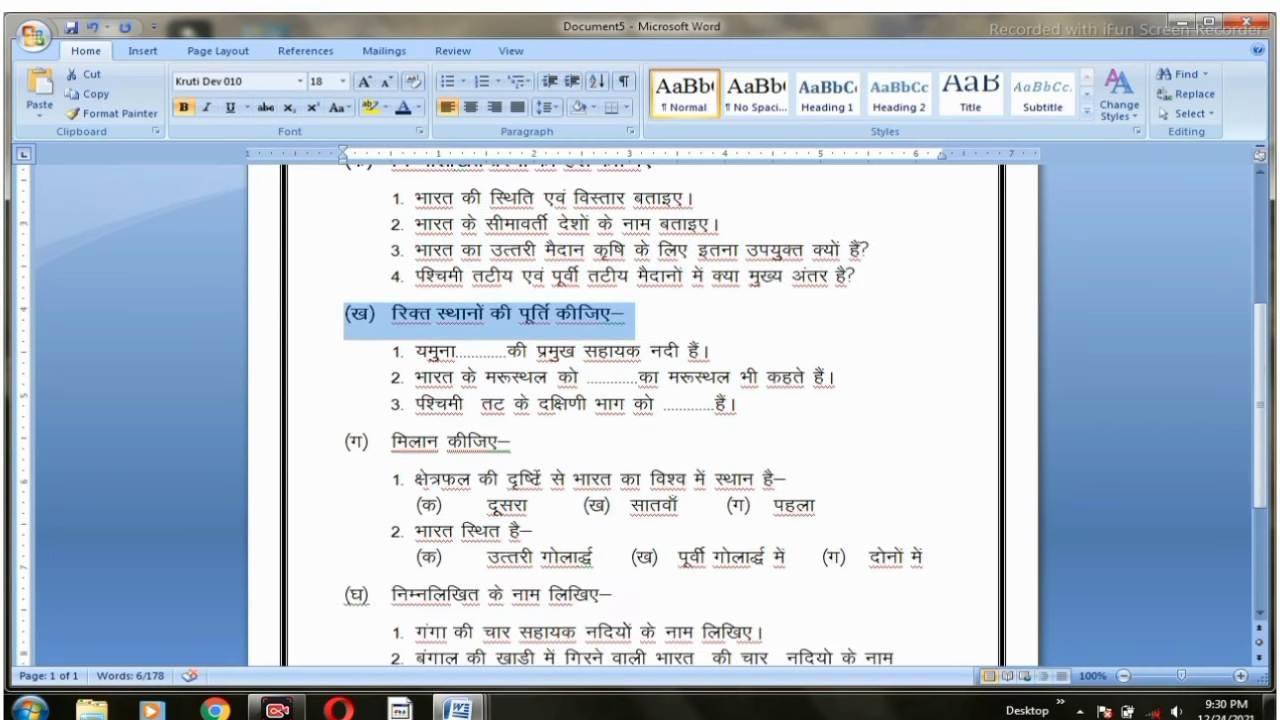
{"action": "left_click_drag", "start_coordinate": [345, 440], "coordinate": [521, 440]}
{"action": "key", "text": "ctrl+b"}
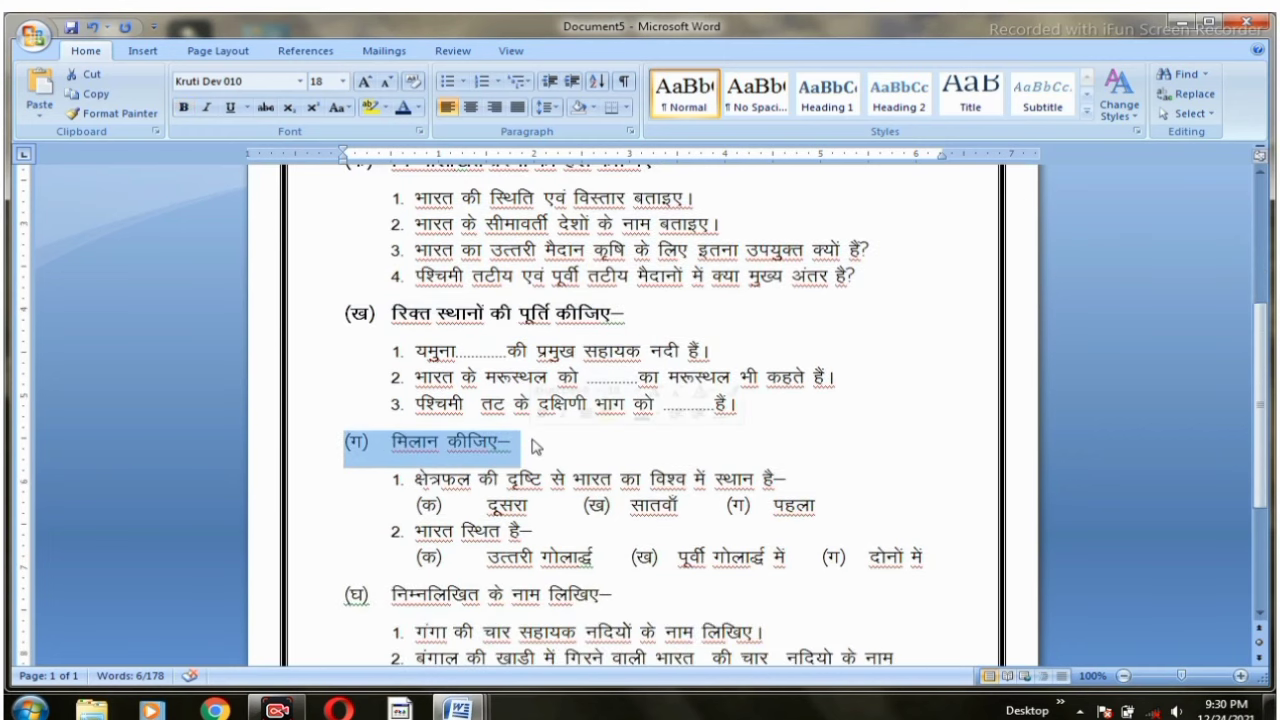
{"action": "key", "text": "ctrl+b"}
Bold the (घ) heading, then review the whole question paper in Print Preview
{"action": "scroll", "coordinate": [533, 447], "scroll_direction": "down", "scroll_amount": 2}
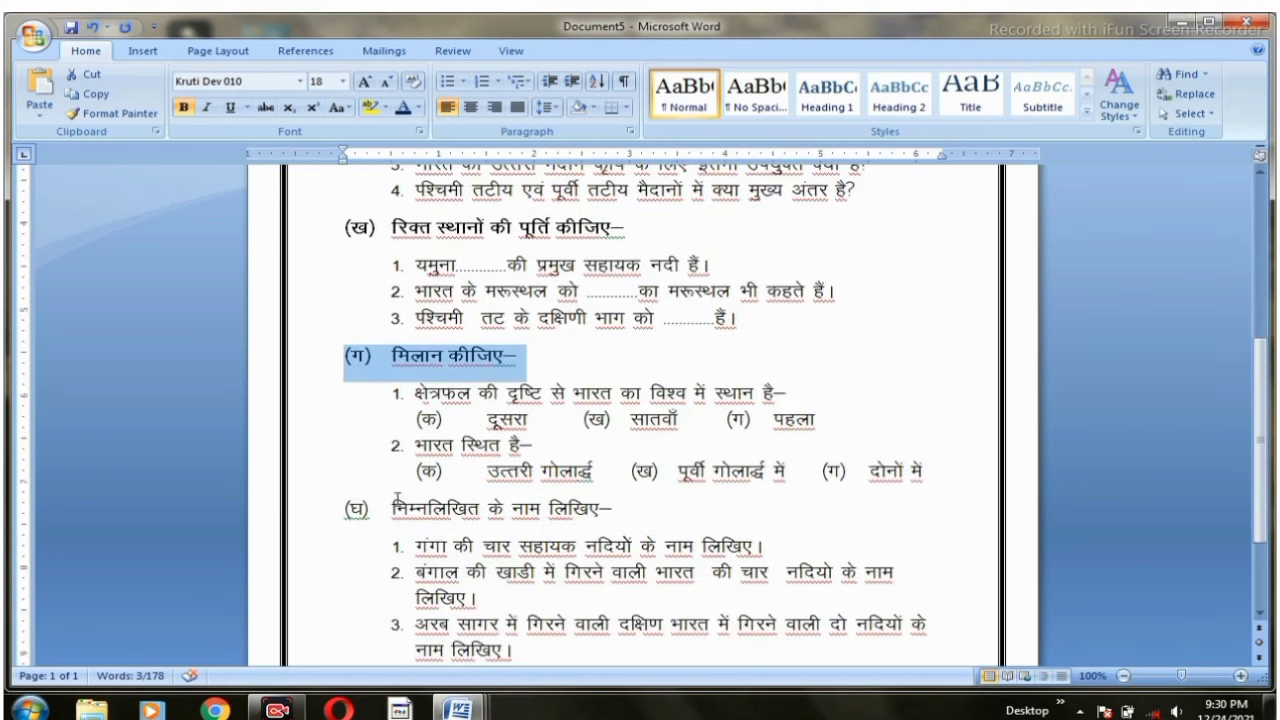
{"action": "mouse_move", "coordinate": [417, 470]}
{"action": "left_mouse_down"}
{"action": "mouse_move", "coordinate": [615, 510]}
{"action": "mouse_move", "coordinate": [337, 512]}
{"action": "left_mouse_up"}
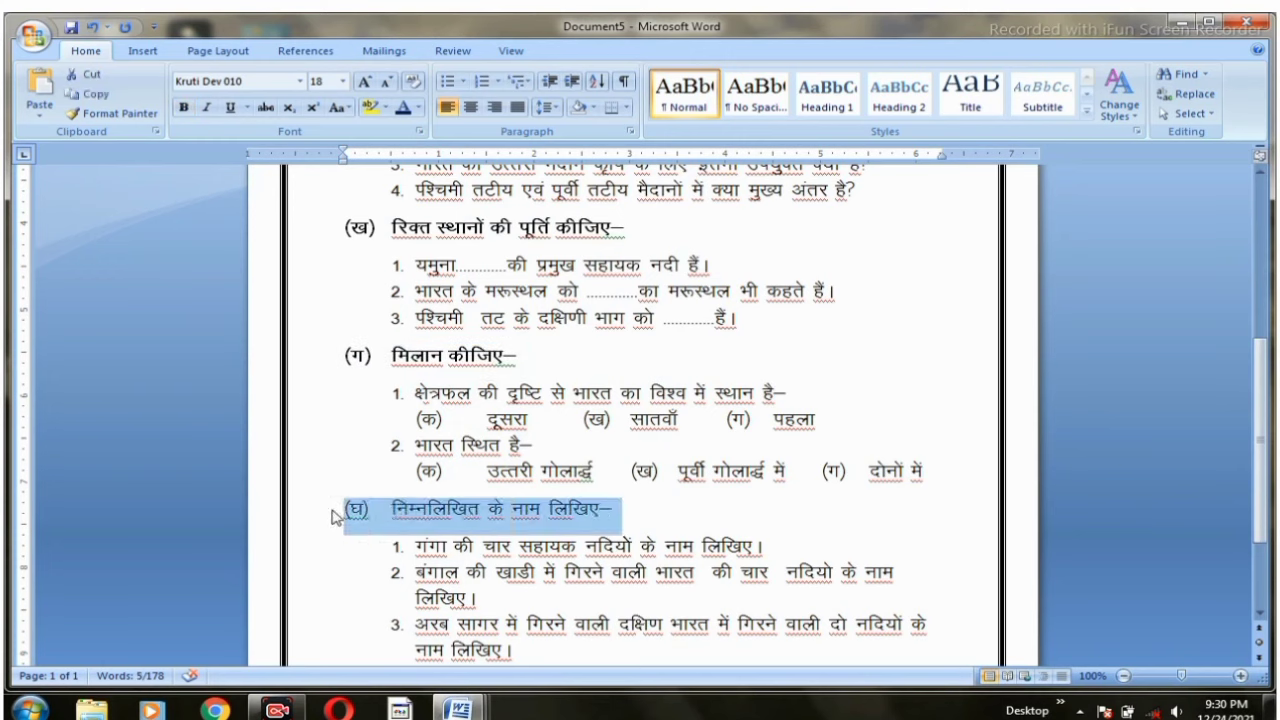
{"action": "key", "text": "ctrl+b"}
{"action": "key", "text": "ctrl+Home"}
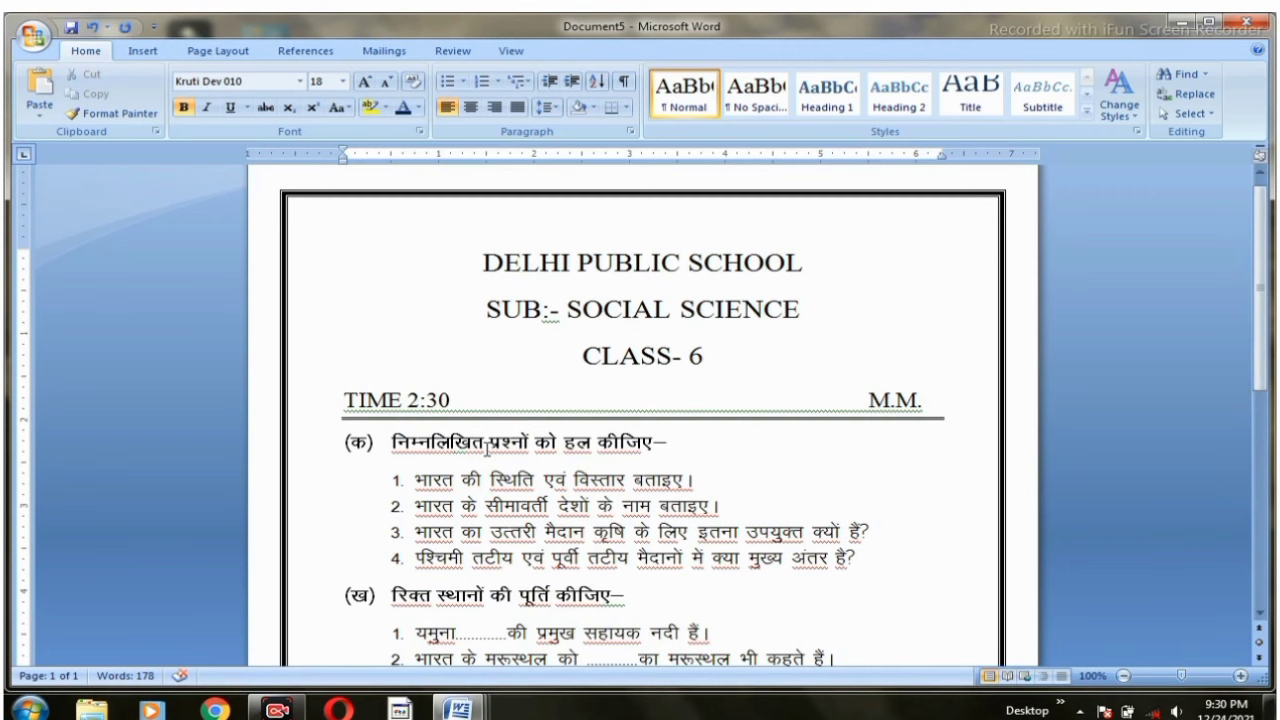
{"action": "key", "text": "ctrl+F2"}
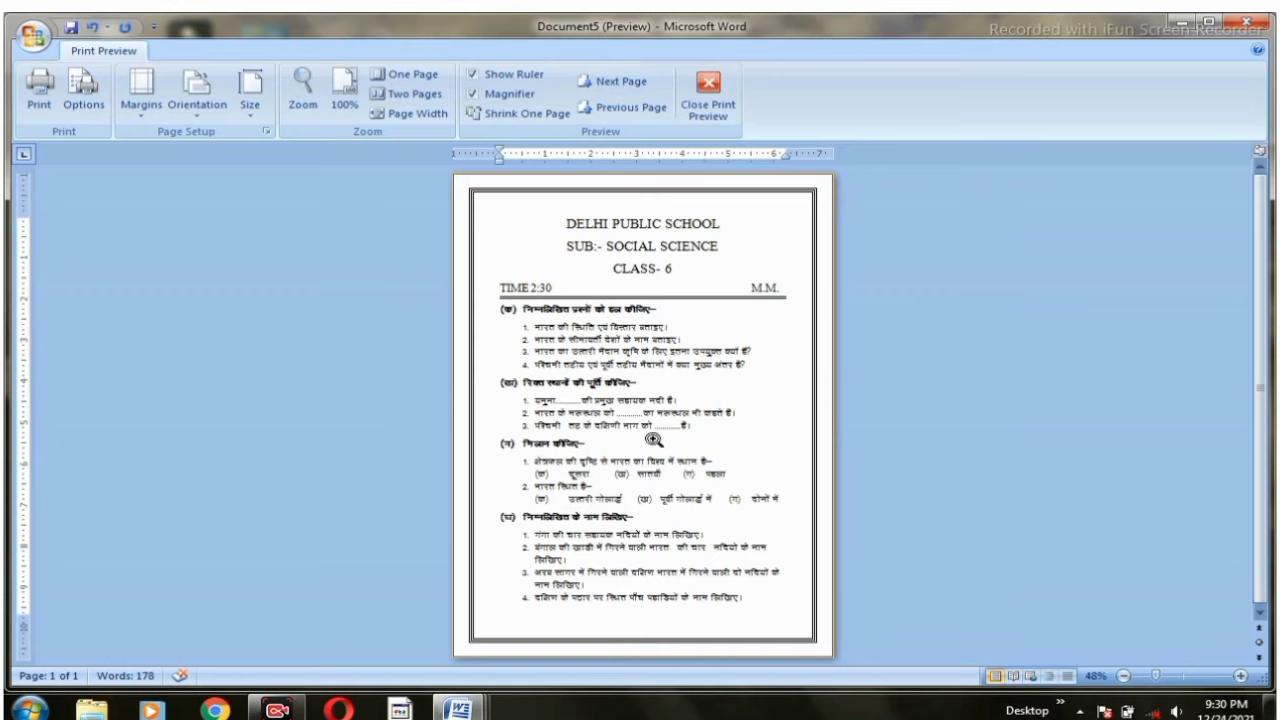
{"action": "left_click", "coordinate": [621, 329]}
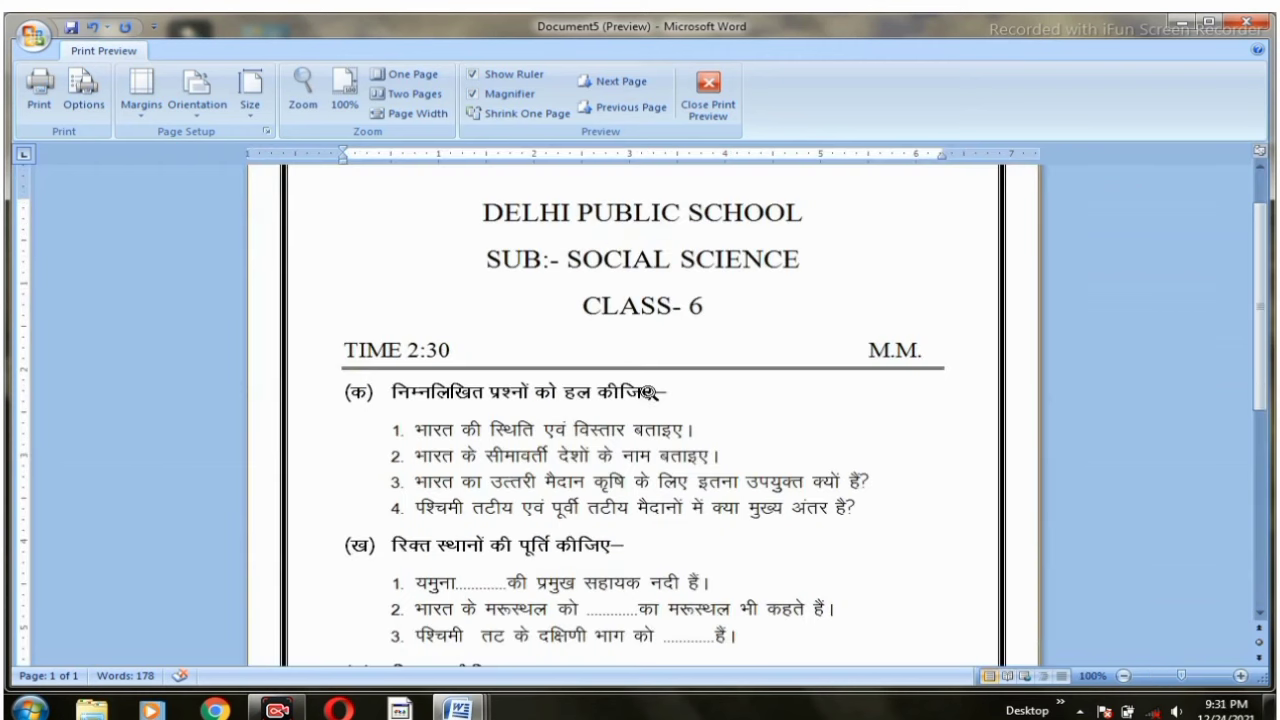
{"action": "scroll", "coordinate": [648, 396], "scroll_direction": "up", "scroll_amount": 1}
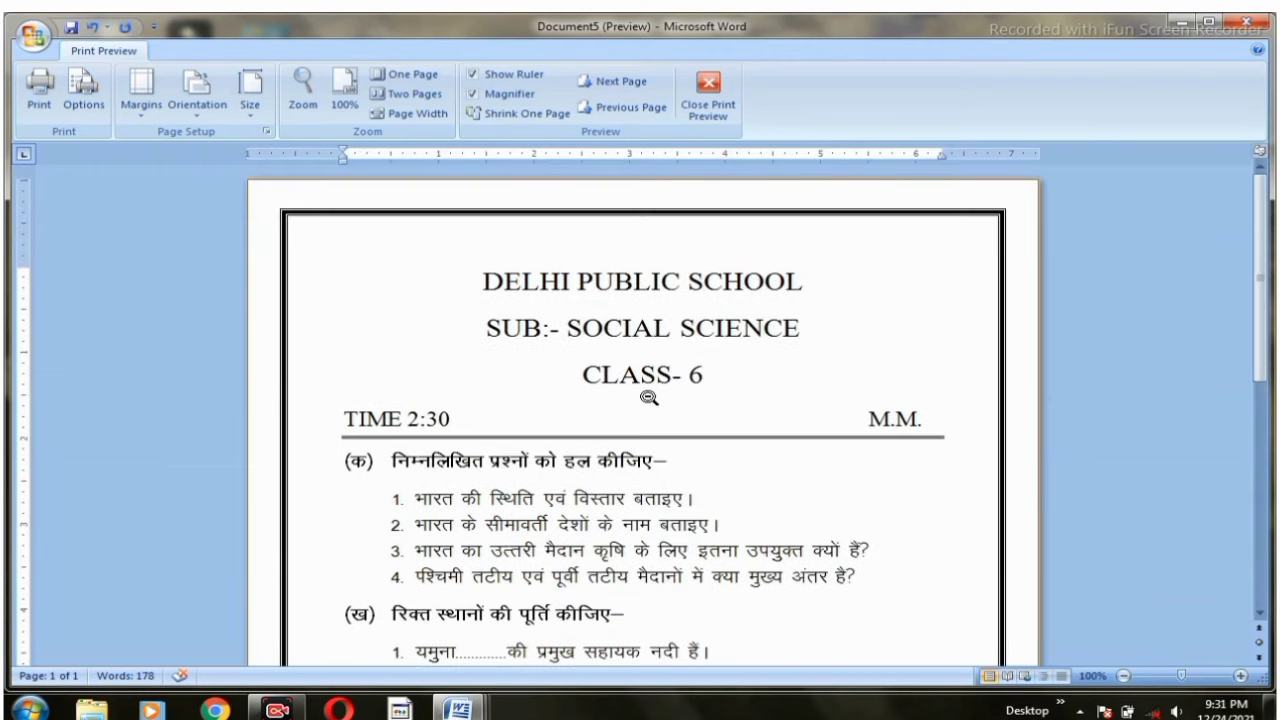
{"action": "scroll", "coordinate": [649, 397], "scroll_direction": "down", "scroll_amount": 1}
{"action": "scroll", "coordinate": [649, 397], "scroll_direction": "down", "scroll_amount": 1}
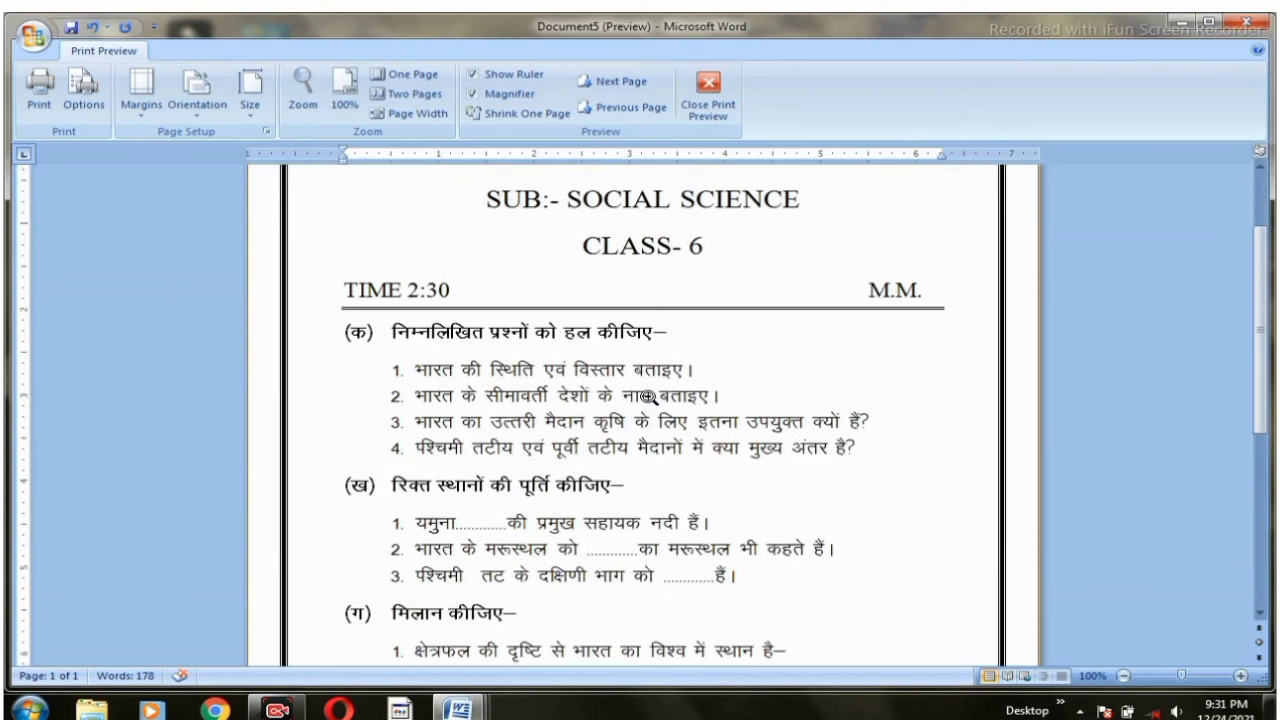
{"action": "scroll", "coordinate": [649, 397], "scroll_direction": "down", "scroll_amount": 1}
{"action": "scroll", "coordinate": [649, 397], "scroll_direction": "down", "scroll_amount": 1}
{"action": "scroll", "coordinate": [649, 396], "scroll_direction": "down", "scroll_amount": 1}
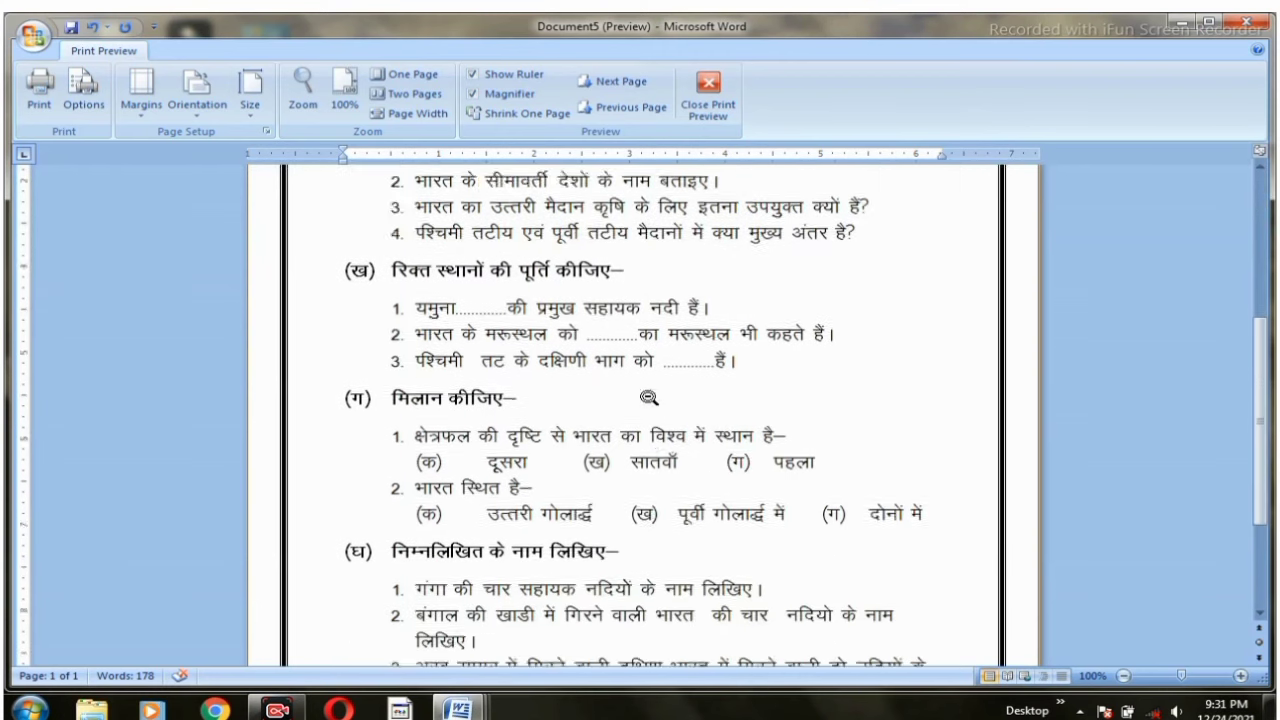
{"action": "scroll", "coordinate": [649, 396], "scroll_direction": "down", "scroll_amount": 1}
{"action": "scroll", "coordinate": [649, 396], "scroll_direction": "down", "scroll_amount": 1}
{"action": "scroll", "coordinate": [649, 397], "scroll_direction": "down", "scroll_amount": 1}
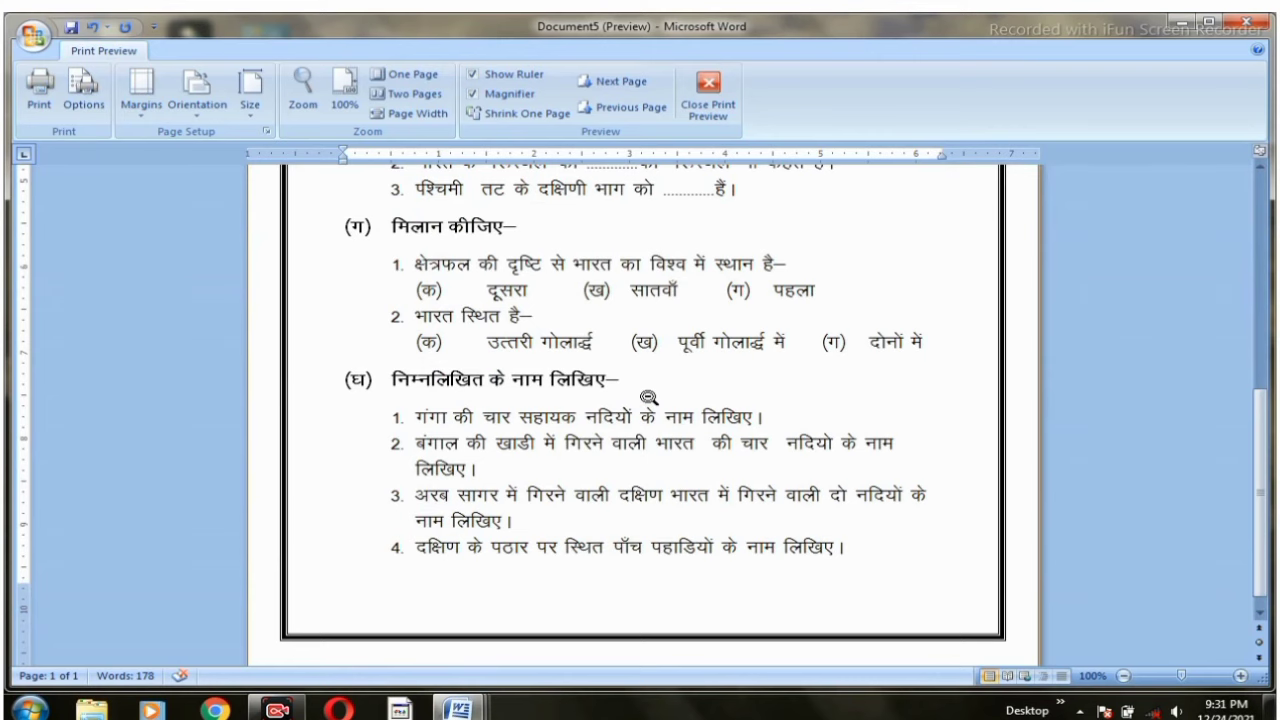
{"action": "scroll", "coordinate": [649, 397], "scroll_direction": "up", "scroll_amount": 5}
{"action": "scroll", "coordinate": [649, 397], "scroll_direction": "up", "scroll_amount": 1}
{"action": "scroll", "coordinate": [660, 394], "scroll_direction": "up", "scroll_amount": 2}
{"action": "left_click", "coordinate": [598, 380]}
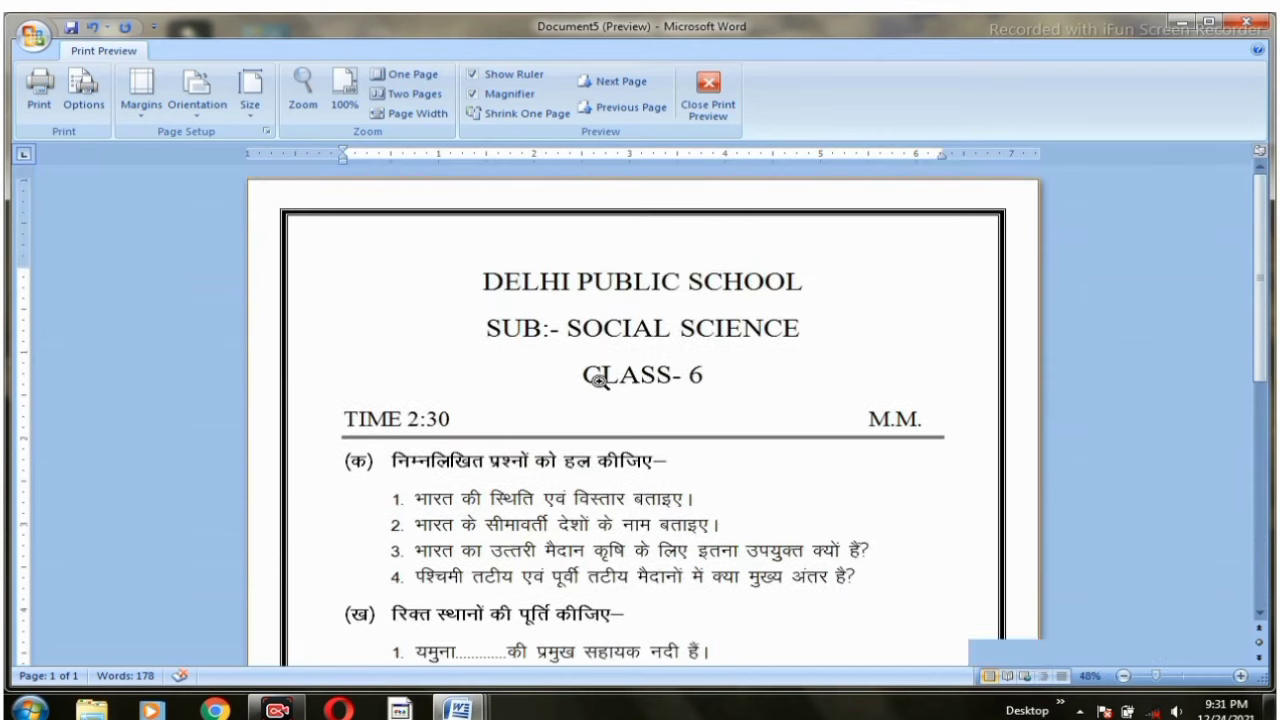
{"action": "left_click", "coordinate": [623, 390]}
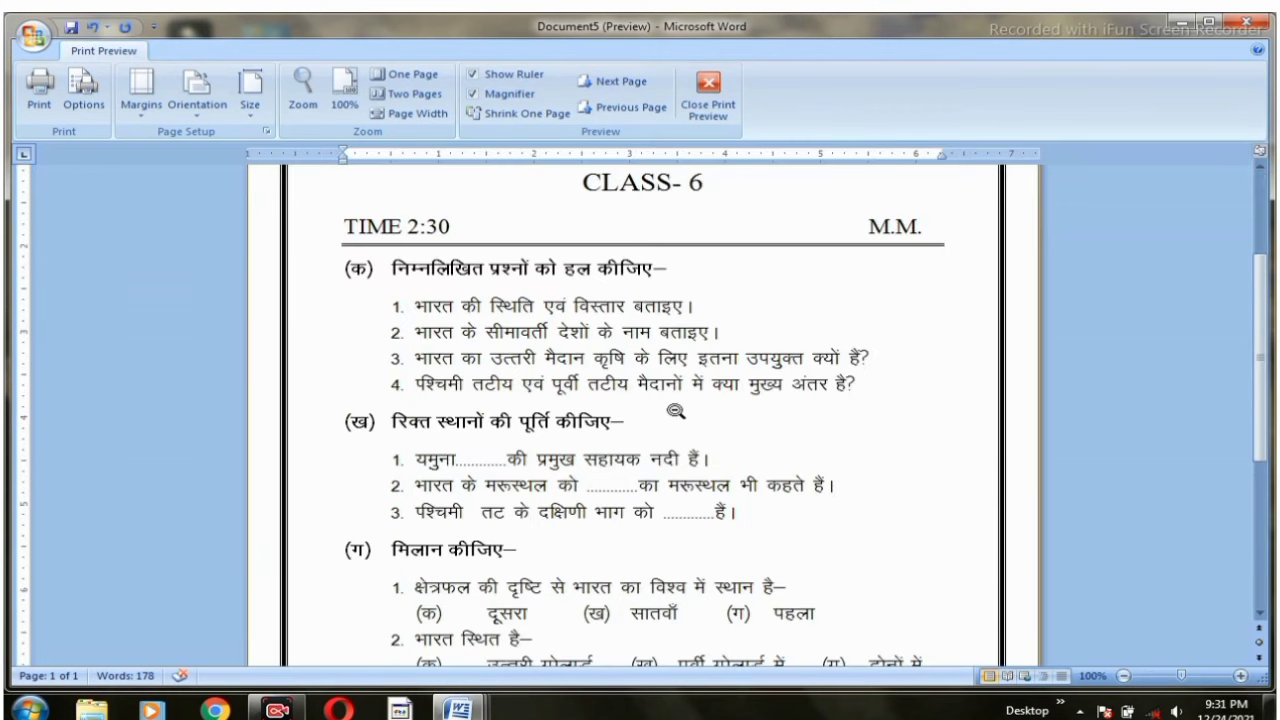
{"action": "left_click", "coordinate": [711, 108]}
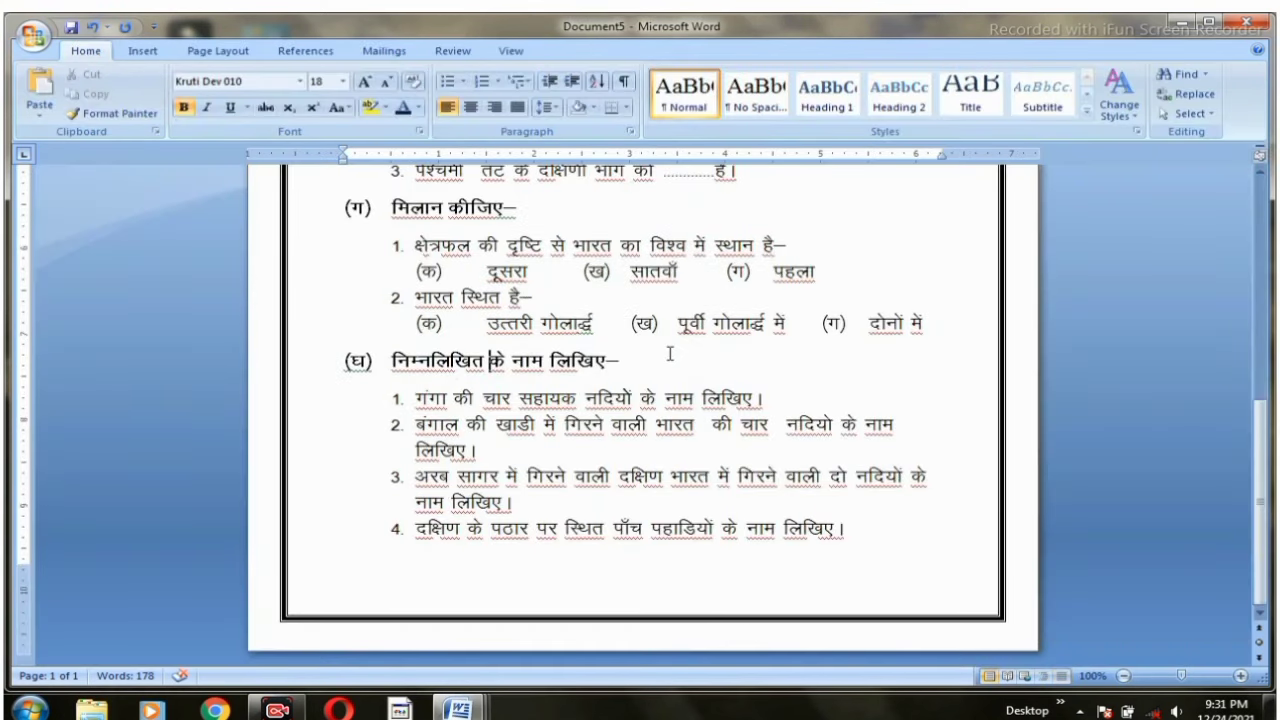
{"action": "scroll", "coordinate": [670, 353], "scroll_direction": "up", "scroll_amount": 4}
{"action": "scroll", "coordinate": [670, 353], "scroll_direction": "up", "scroll_amount": 2}
{"action": "scroll", "coordinate": [670, 353], "scroll_direction": "up", "scroll_amount": 5}
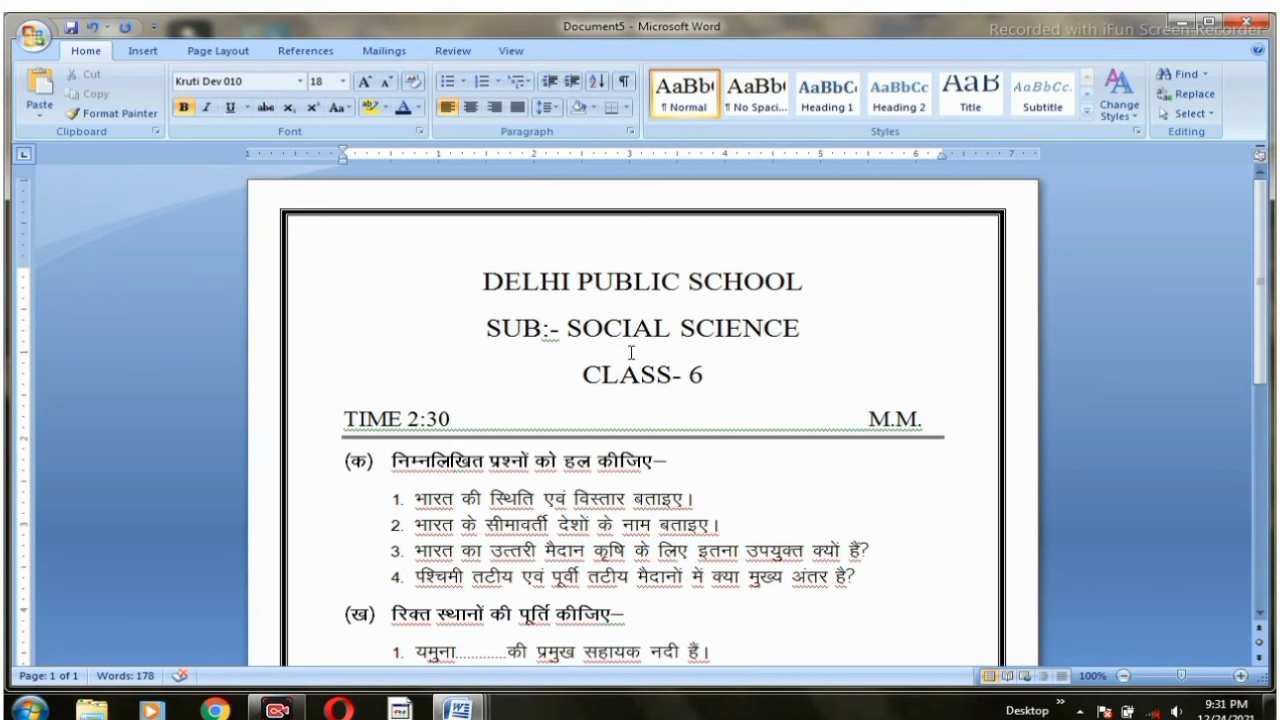
{"action": "scroll", "coordinate": [631, 352], "scroll_direction": "down", "scroll_amount": 4}
{"action": "scroll", "coordinate": [631, 352], "scroll_direction": "down", "scroll_amount": 2}
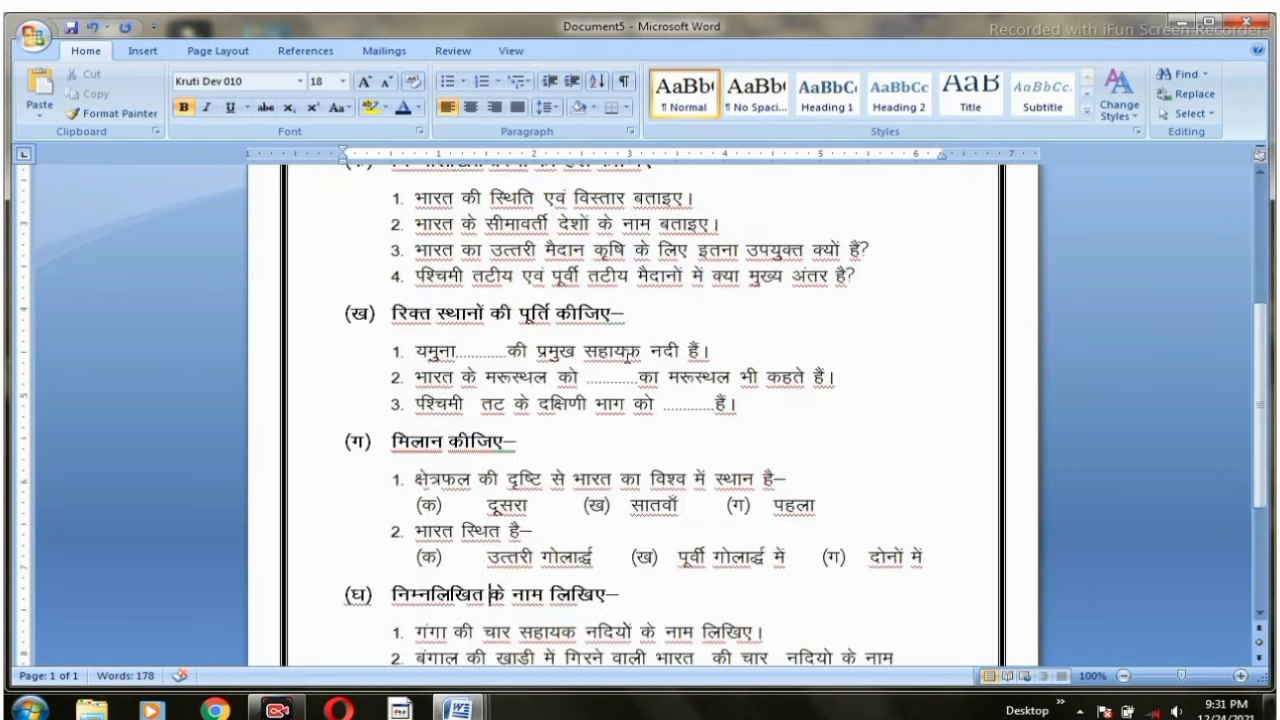